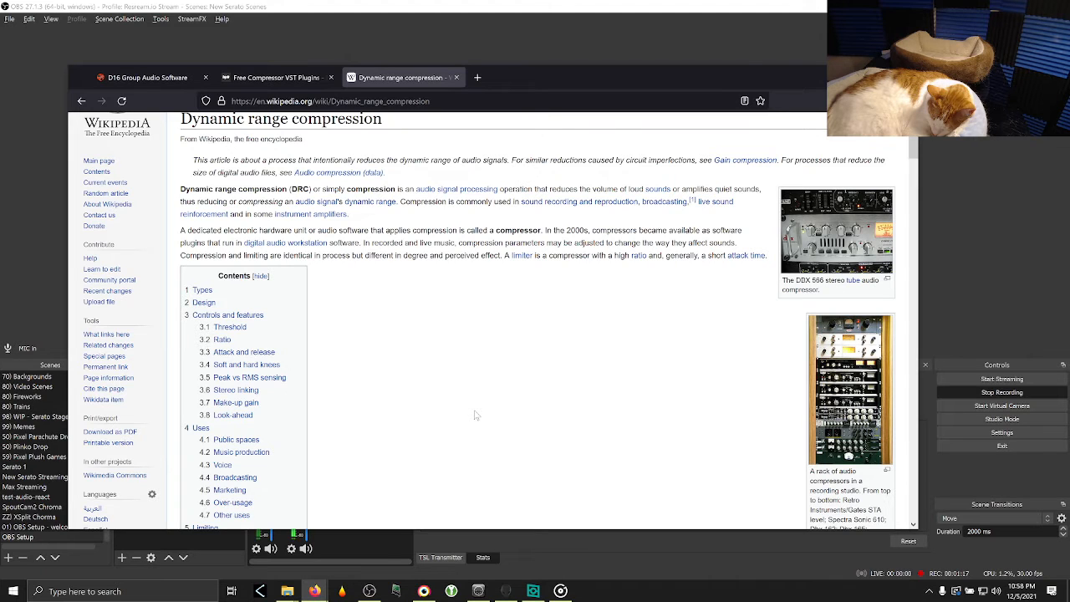
- Switch to OBS and remove the existing Compressor filter from the MIC in audio source
click(854, 77)
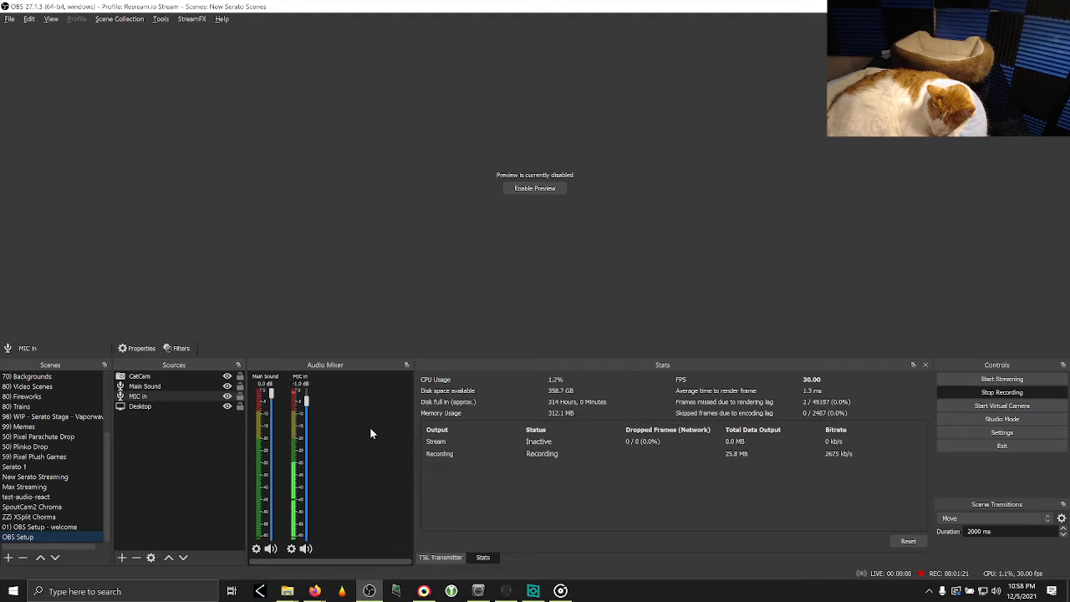
right_click(139, 398)
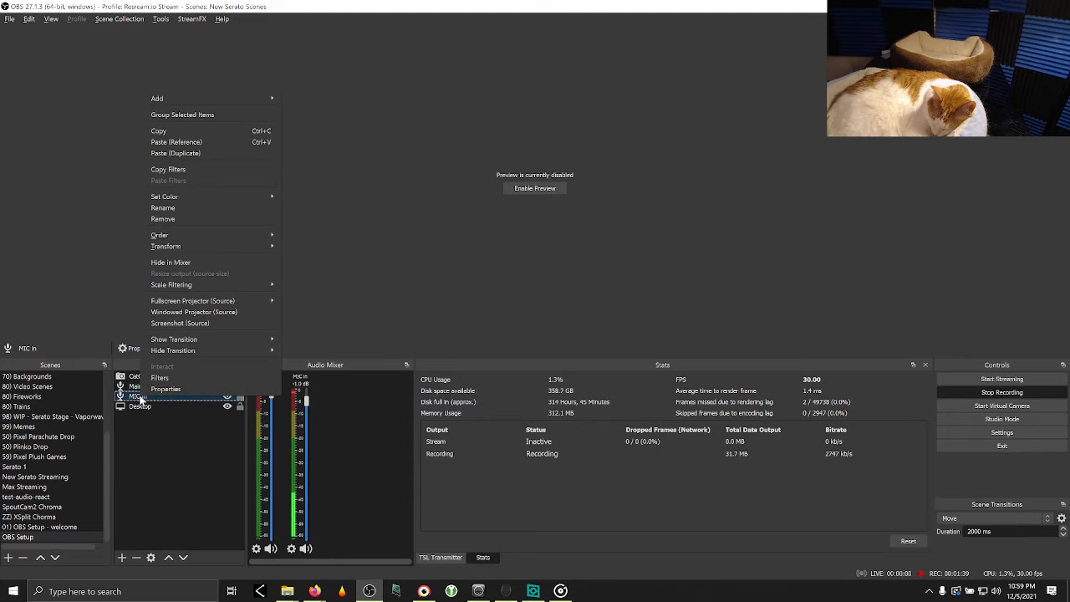
click(182, 379)
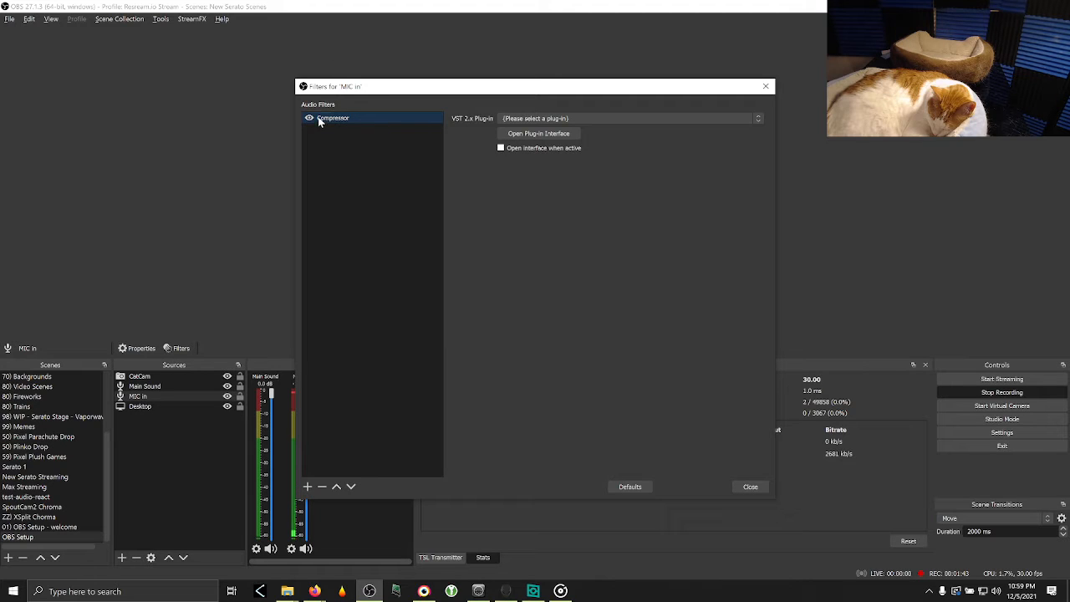
key(Delete)
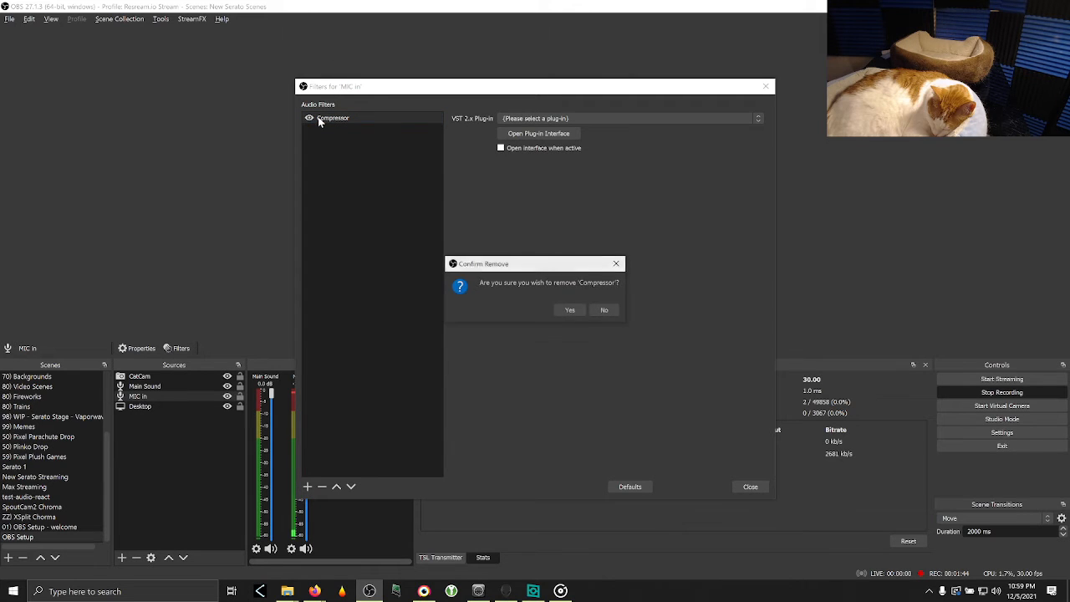
click(572, 309)
- Add a Limiter filter with the default name to the MIC in source
click(307, 486)
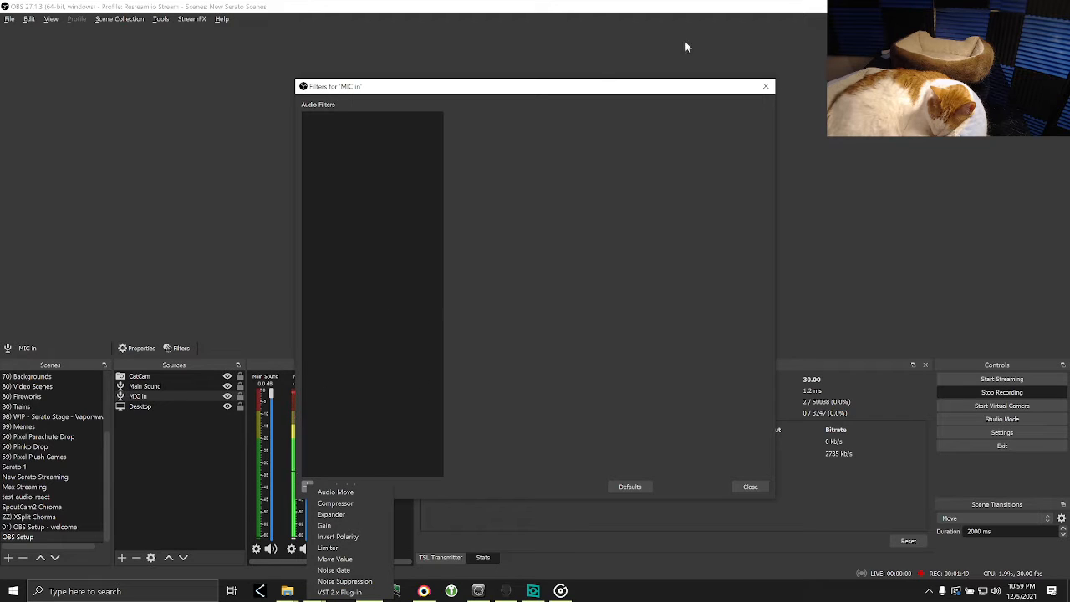
click(768, 87)
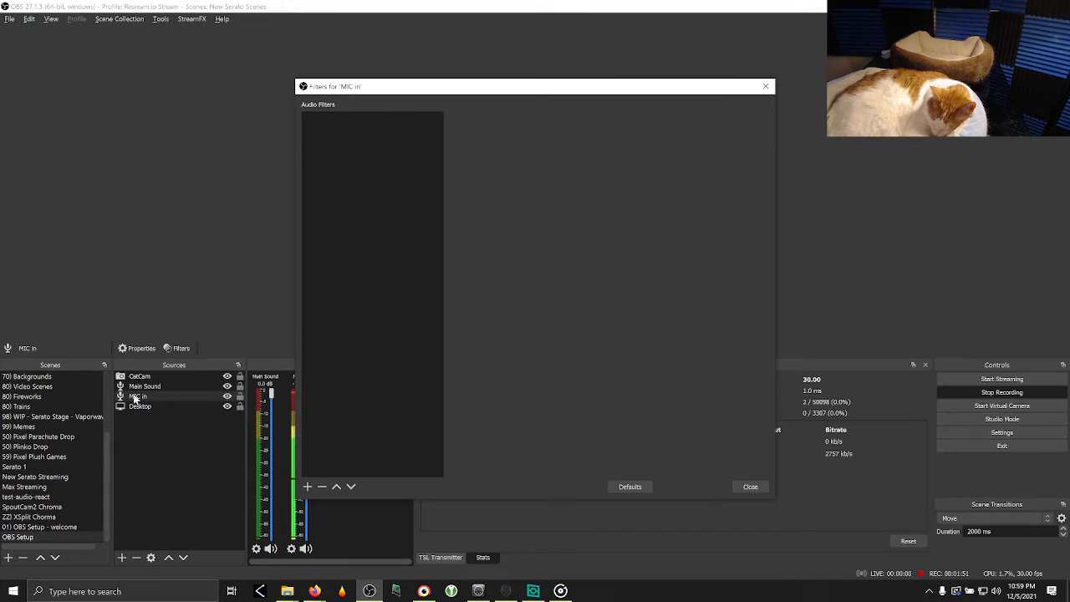
right_click(135, 396)
click(158, 375)
click(307, 486)
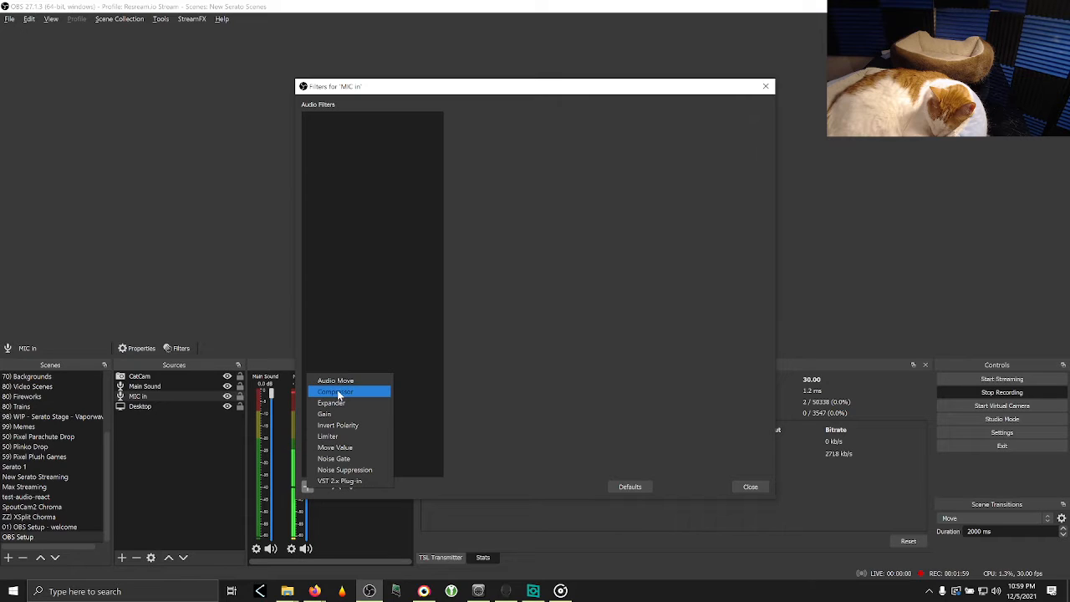
click(326, 438)
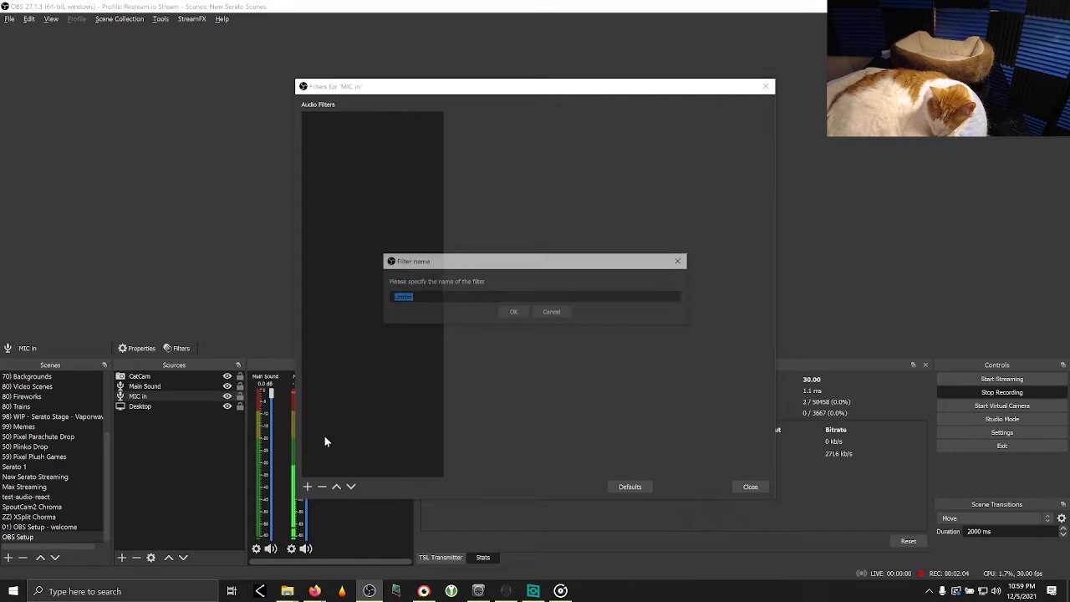
click(517, 312)
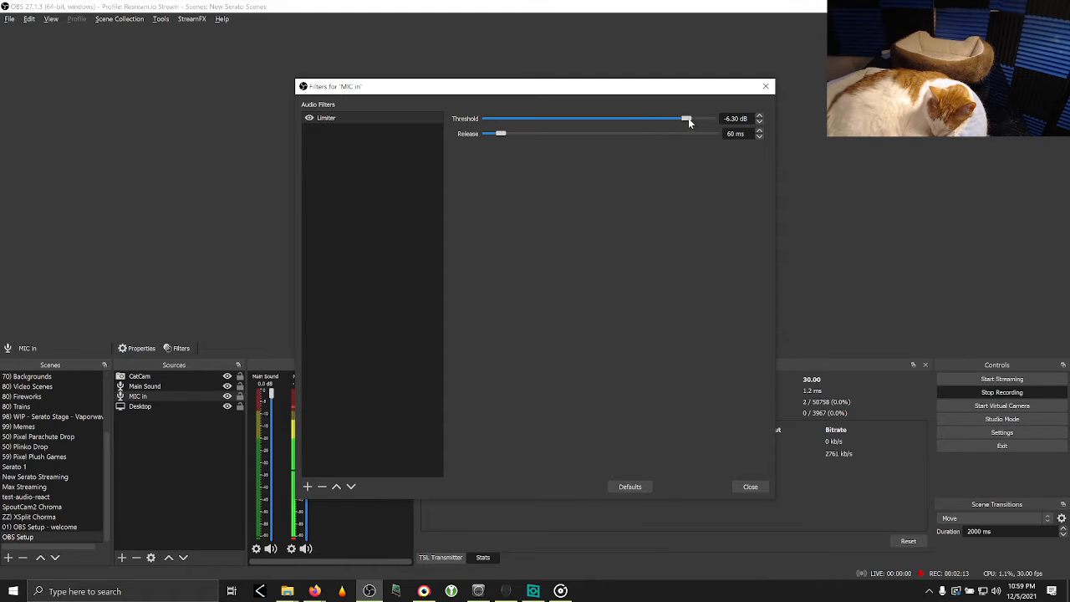
- Try the Limiter's threshold at about -51.4 dB and -11.4 dB, and set it to -2 dB
drag(688, 118, 521, 130)
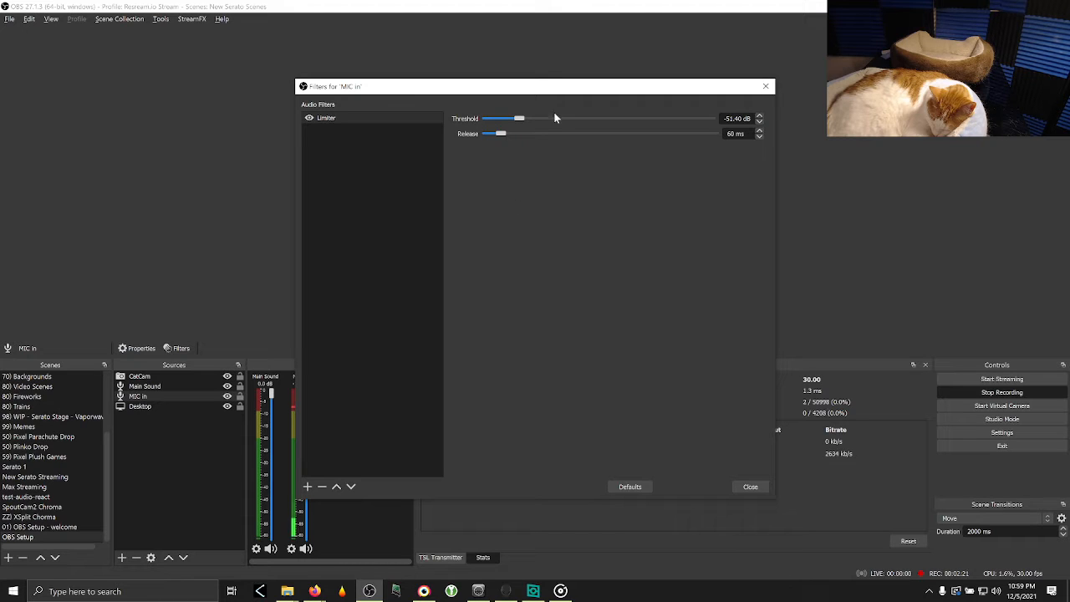
drag(524, 121, 669, 123)
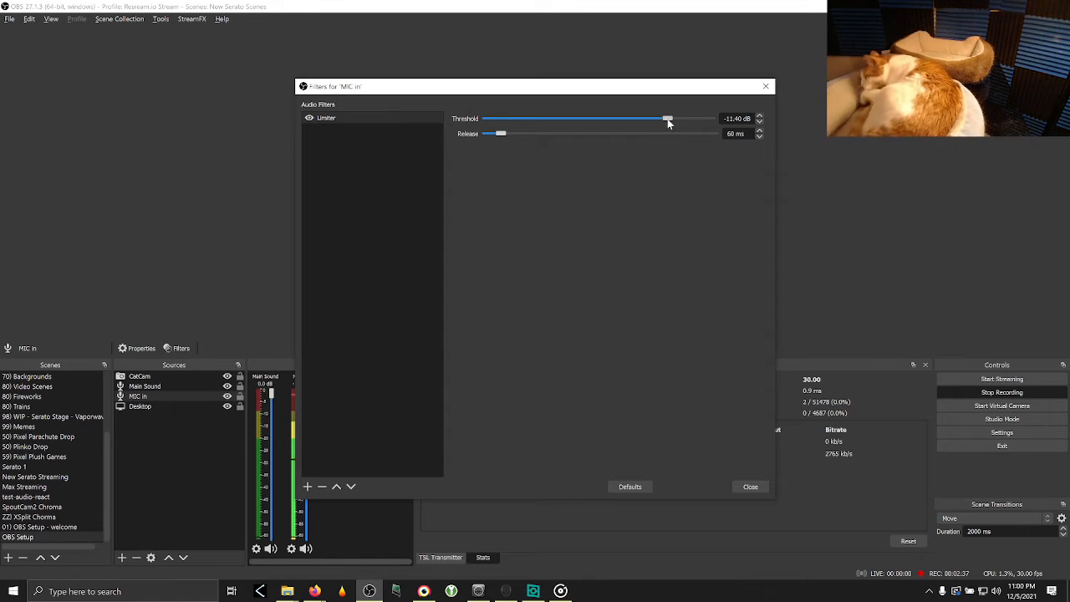
drag(668, 122, 707, 122)
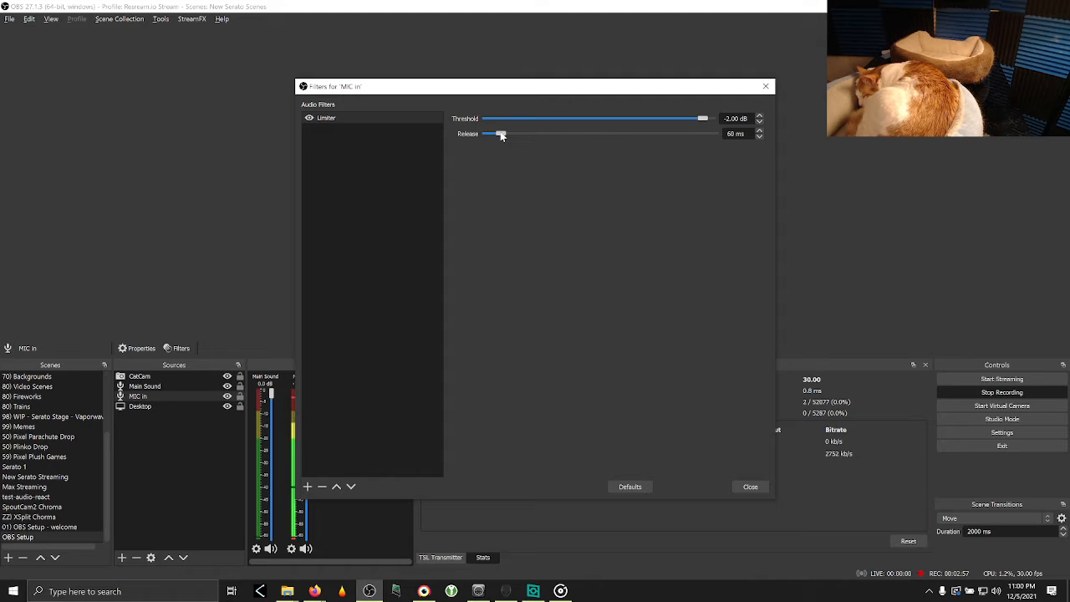
- Try the Limiter's release at 1000 ms and about 82 ms, and set it to 60 ms
drag(502, 136, 698, 144)
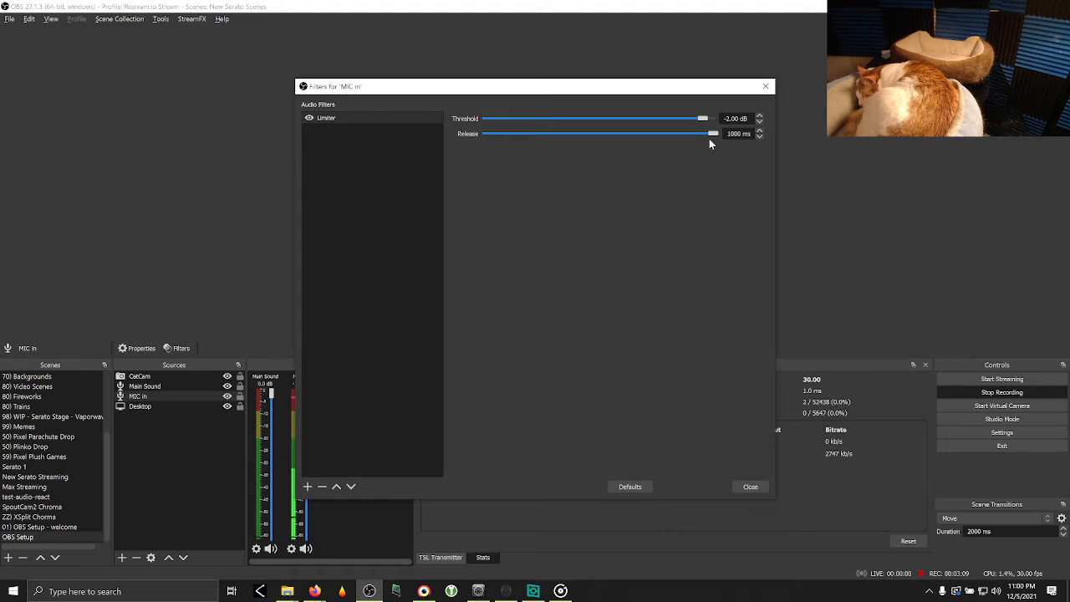
drag(711, 134, 506, 134)
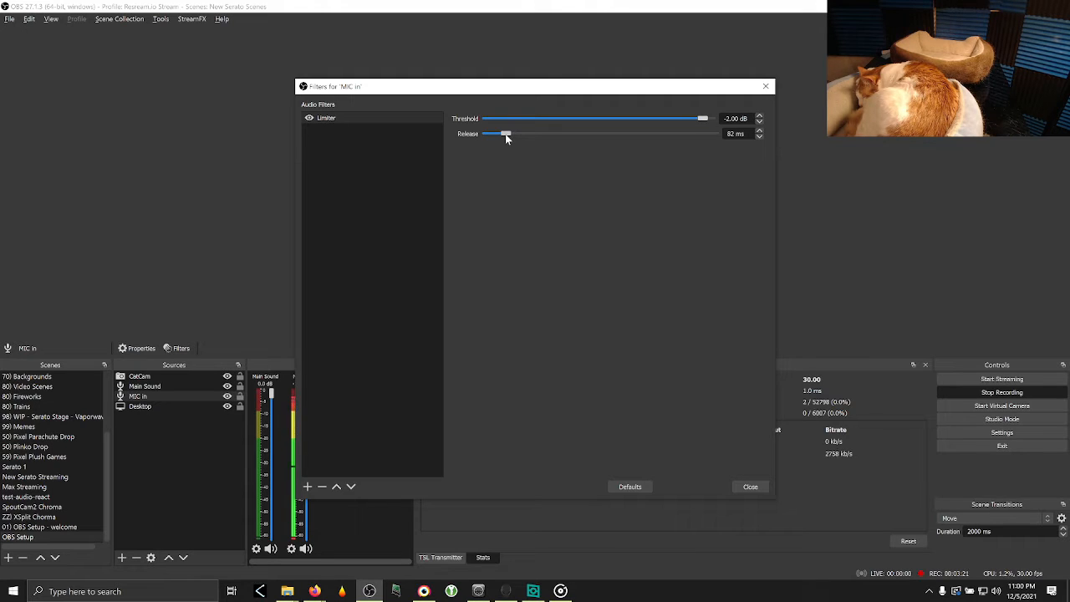
drag(506, 135, 505, 134)
drag(735, 132, 724, 133)
text(60)
- Lower the Limiter's threshold to about -20.6 dB and add an Expander filter with the default name to MIC in
drag(702, 119, 634, 125)
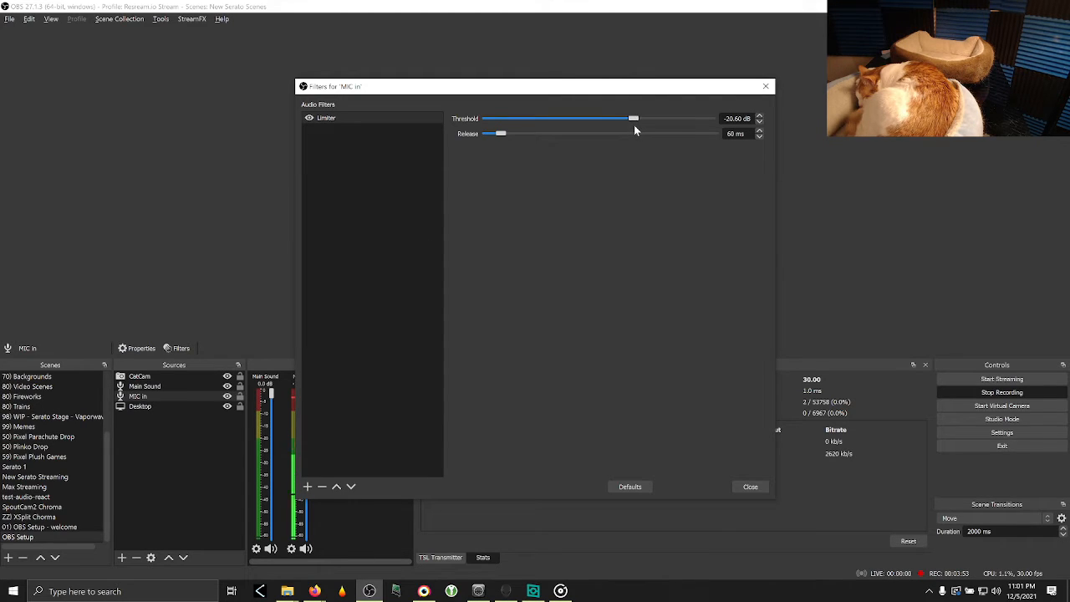
click(307, 487)
click(345, 404)
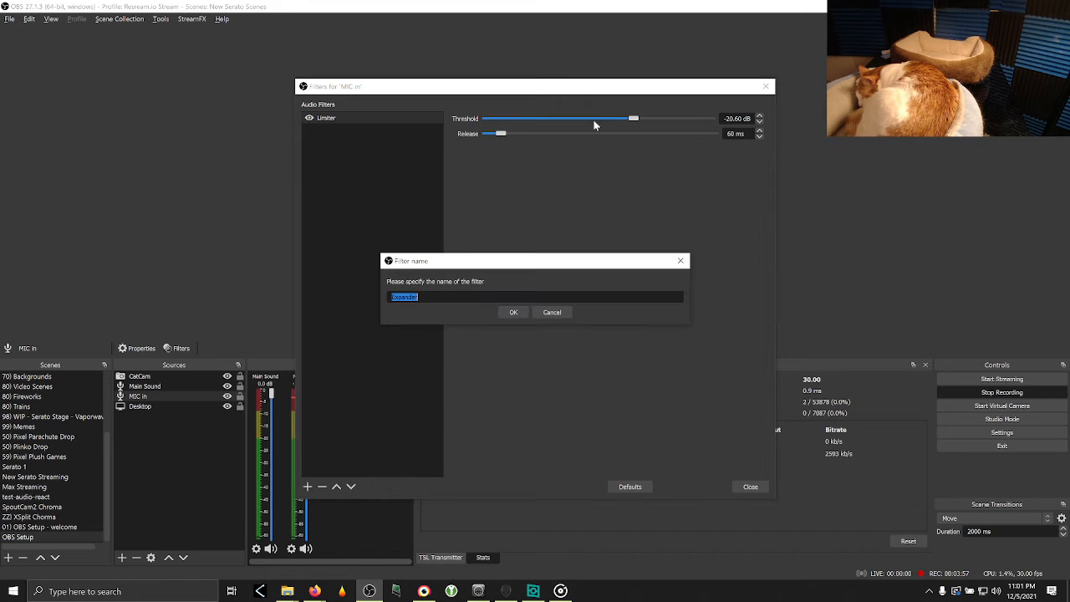
click(507, 311)
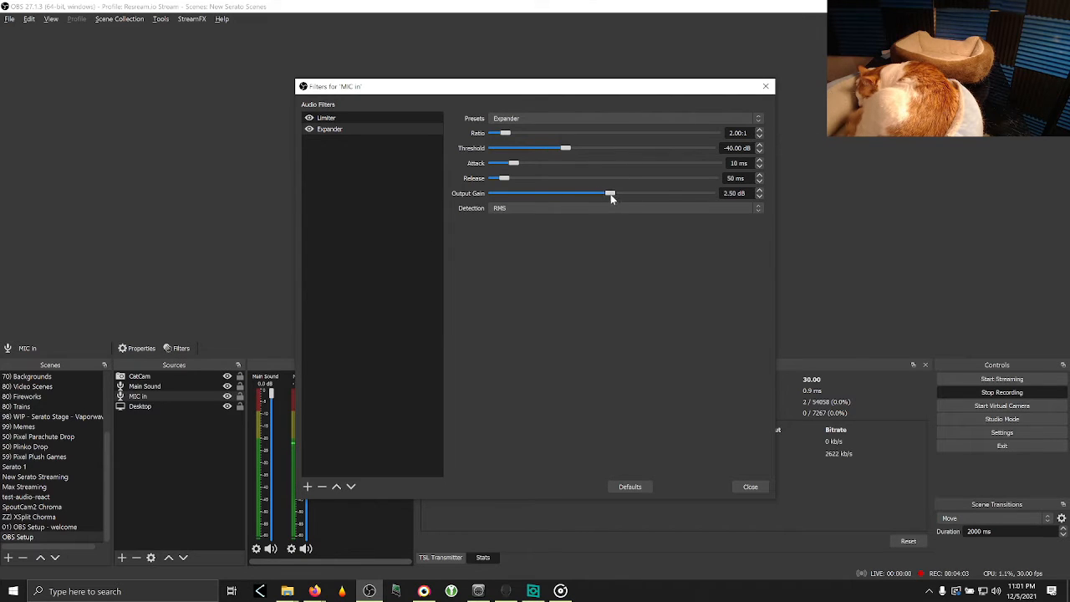
- Set the Expander's output gain to 15.5 dB and its ratio to 11:1
drag(611, 197, 667, 197)
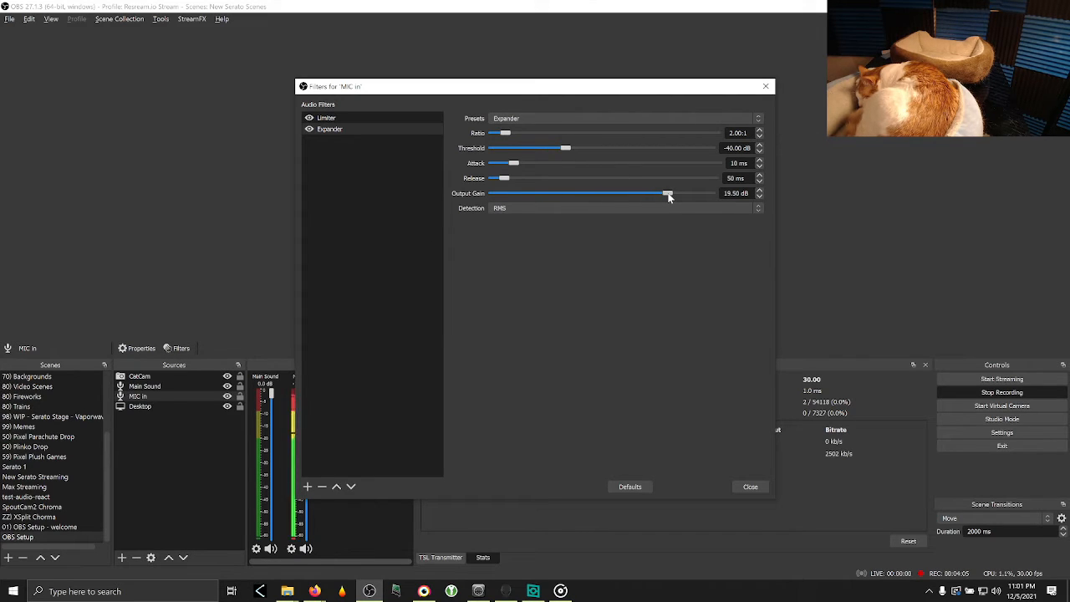
drag(653, 194, 652, 194)
drag(506, 135, 604, 136)
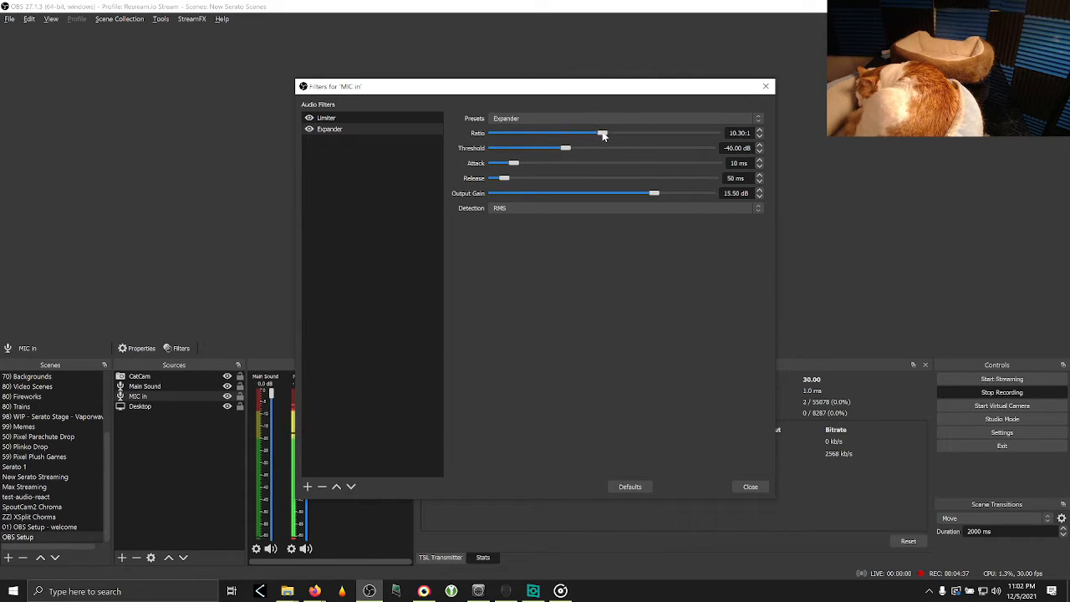
- Vary the Limiter's threshold from about -38 dB upward and leave it at -11 dB
click(365, 115)
drag(636, 121, 569, 121)
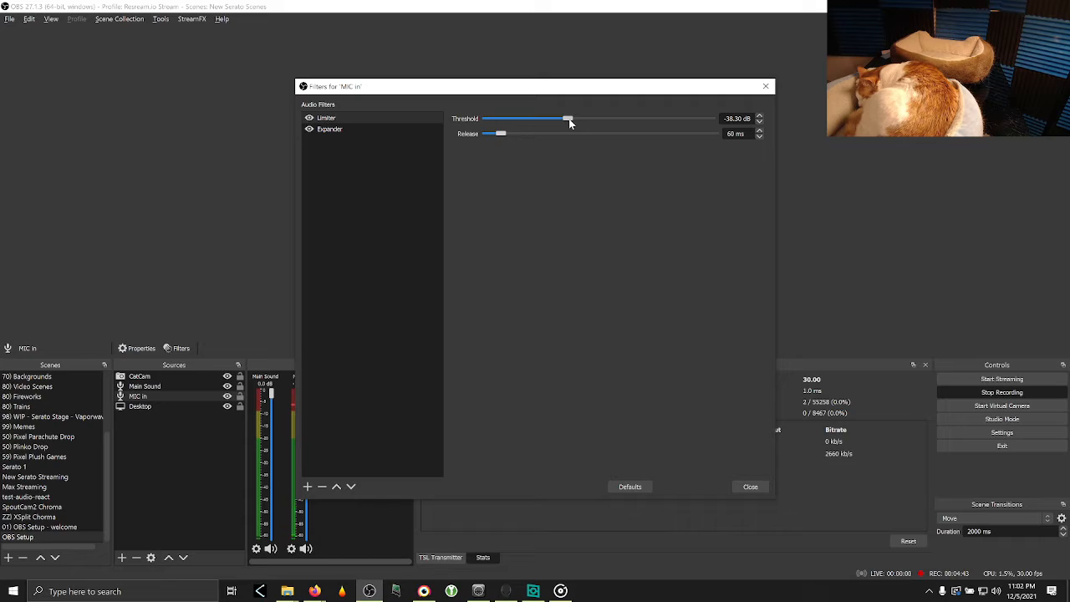
drag(570, 123, 642, 123)
mouse_move(641, 120)
mouse_down()
mouse_move(608, 121)
mouse_move(623, 123)
mouse_up()
drag(623, 120, 671, 122)
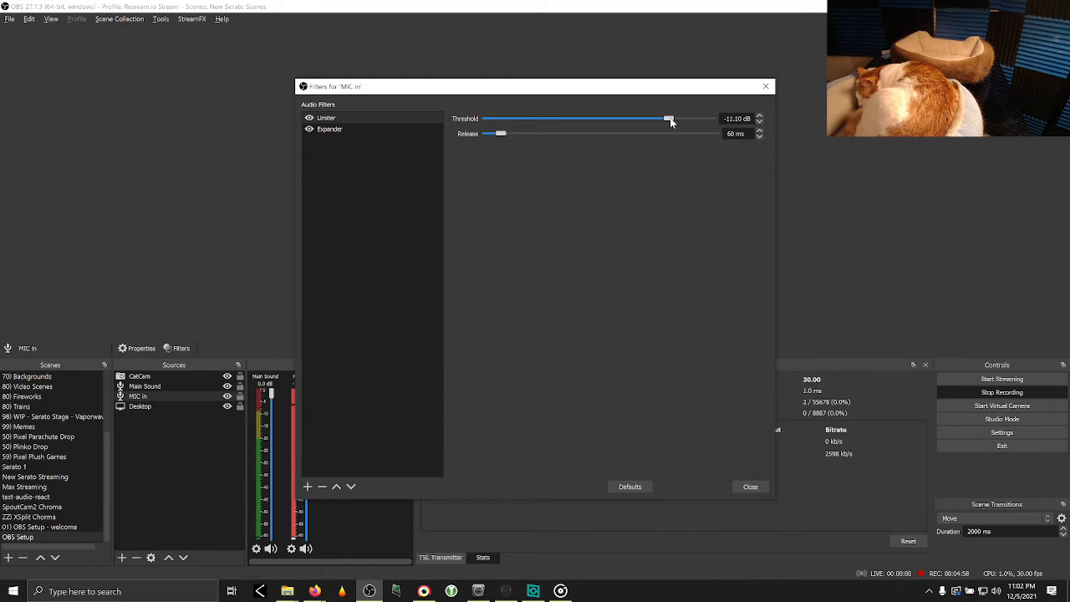
- Remove the Expander filter from MIC in and set the Limiter's threshold to -2 dB
click(325, 131)
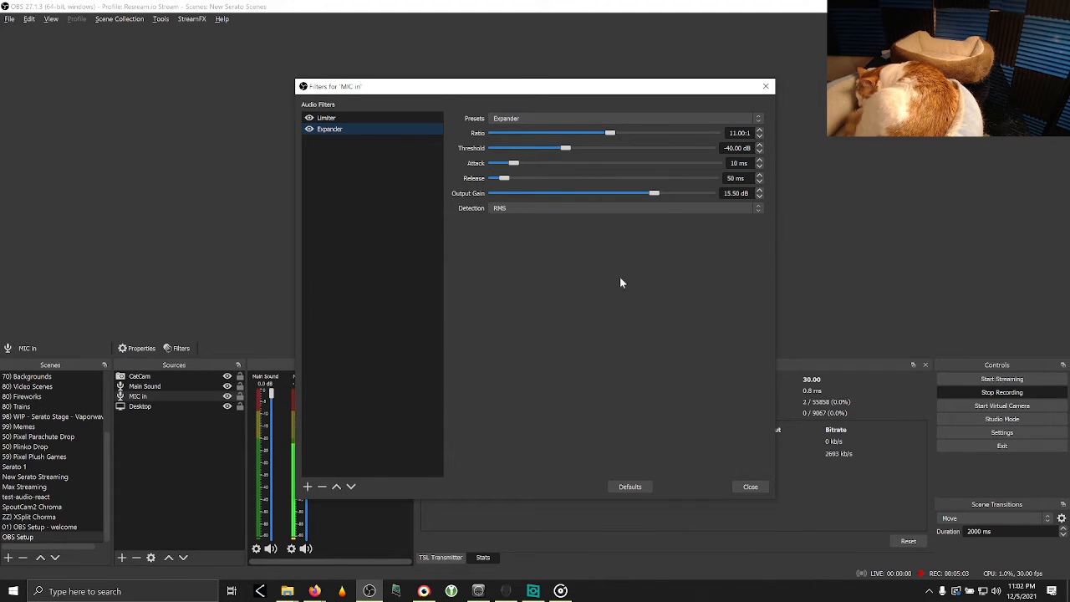
key(Delete)
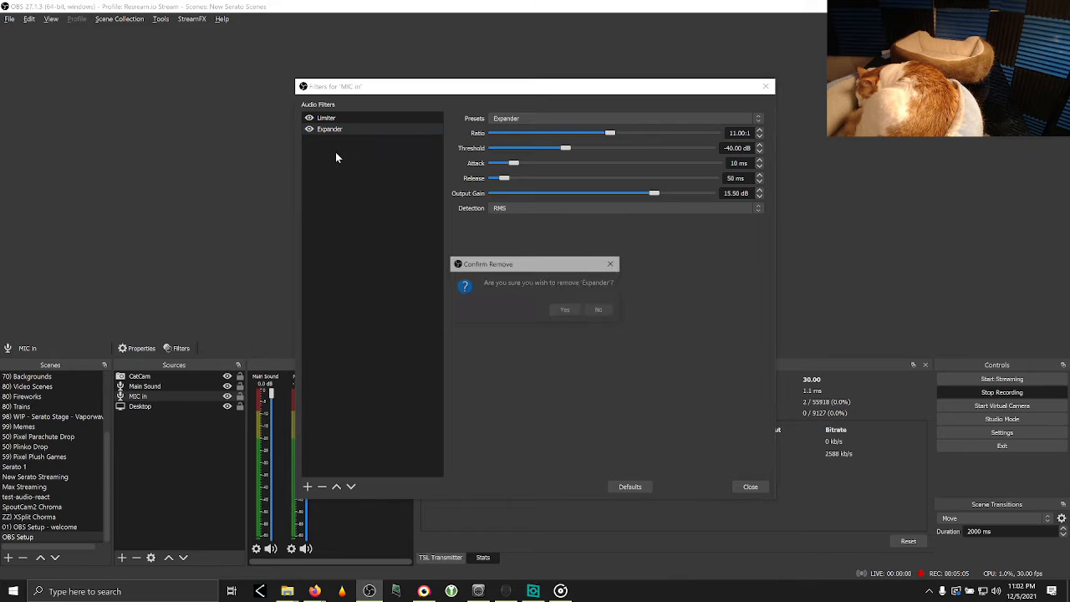
click(566, 311)
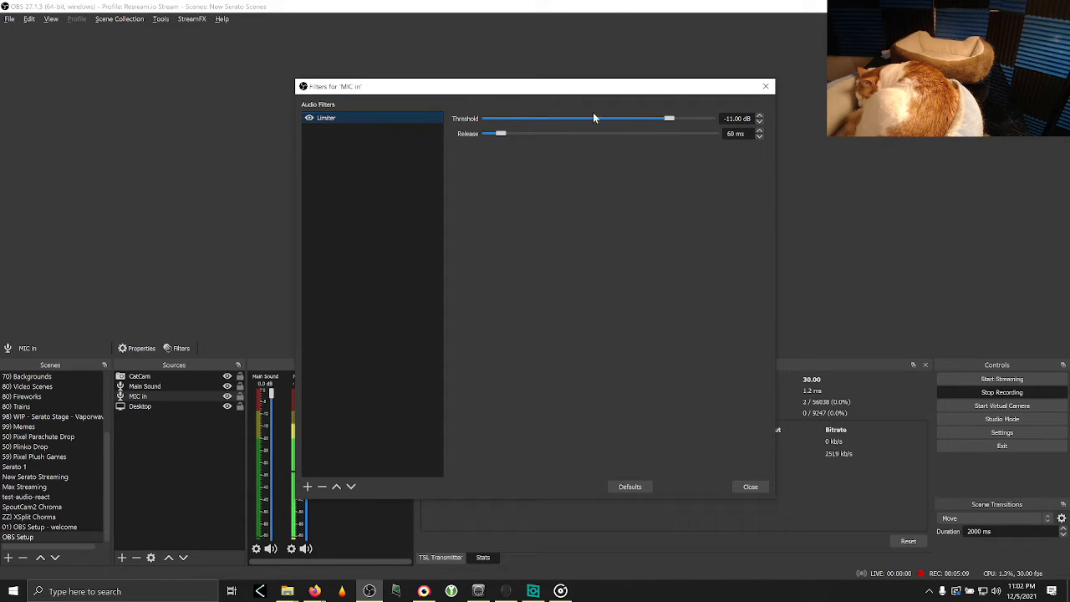
drag(668, 121, 702, 123)
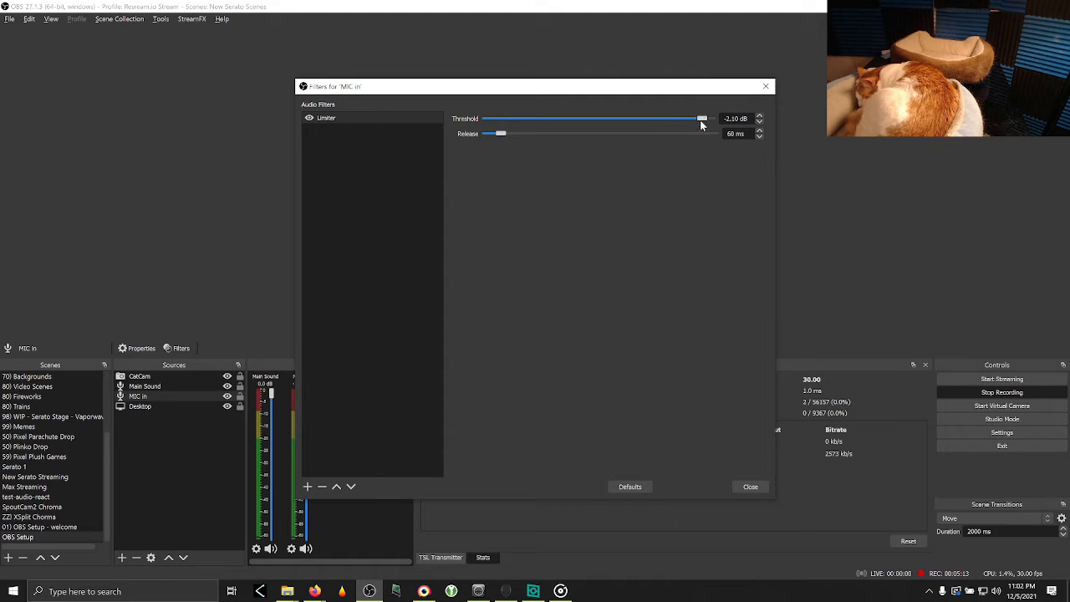
- Add a Compressor filter to MIC in with a ratio of 32:1 and an attack of 1 ms
click(308, 486)
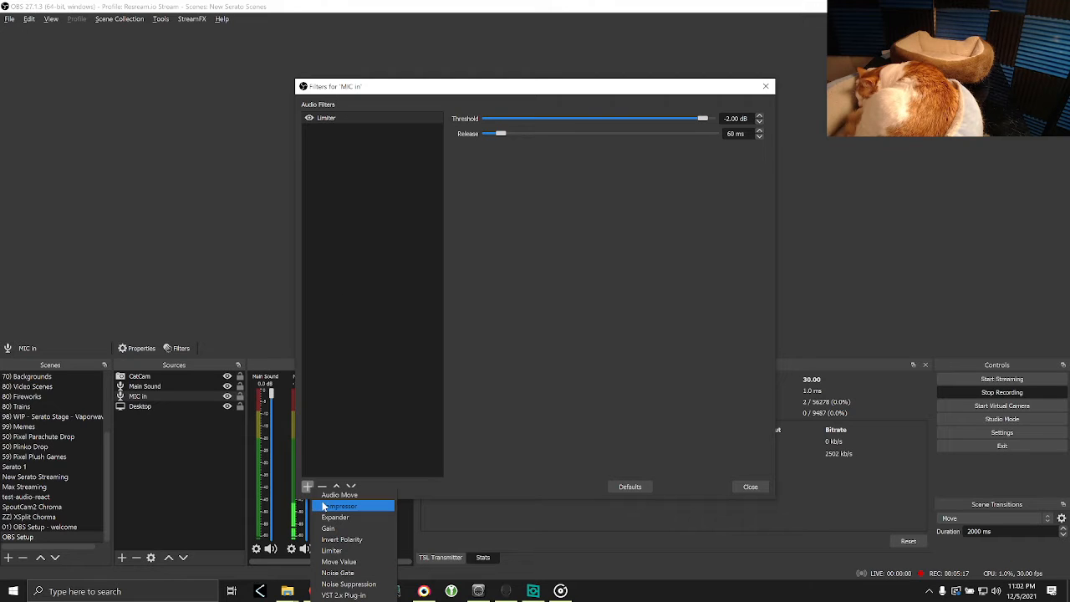
click(324, 506)
click(513, 312)
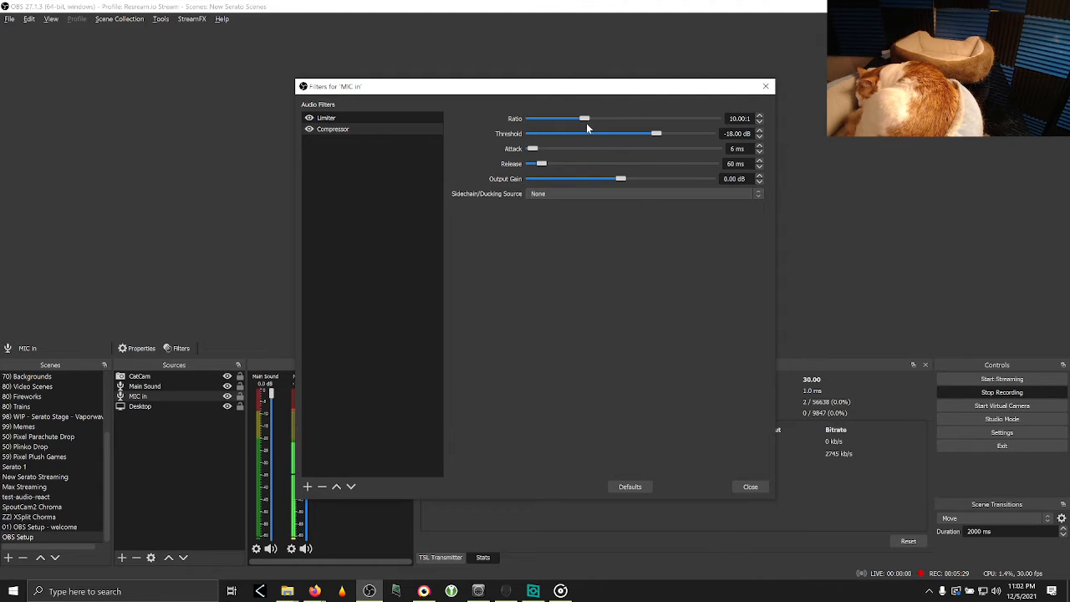
drag(584, 120, 767, 119)
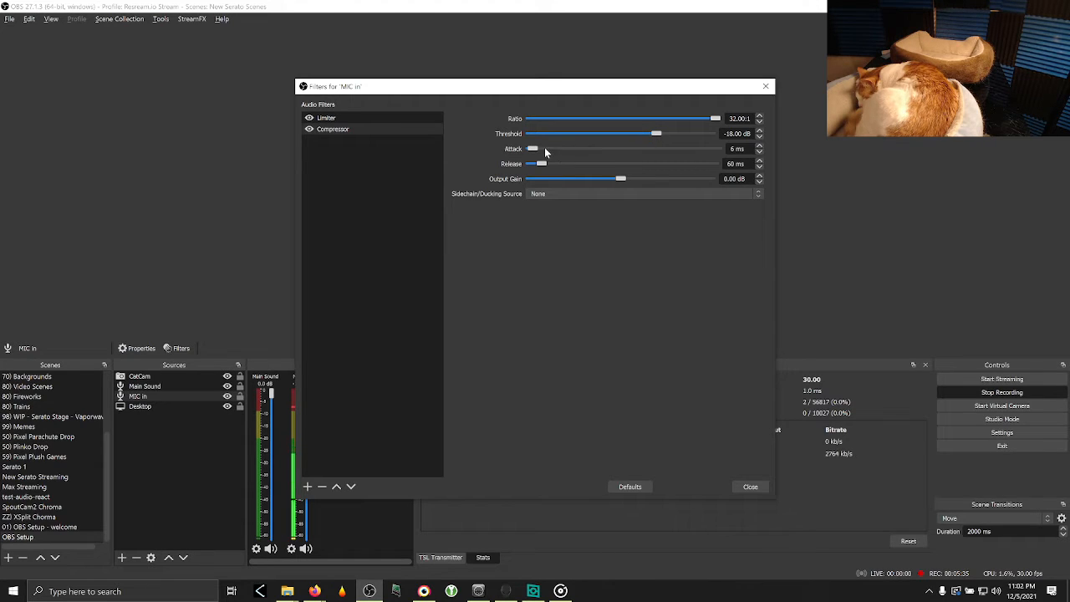
drag(533, 149, 505, 148)
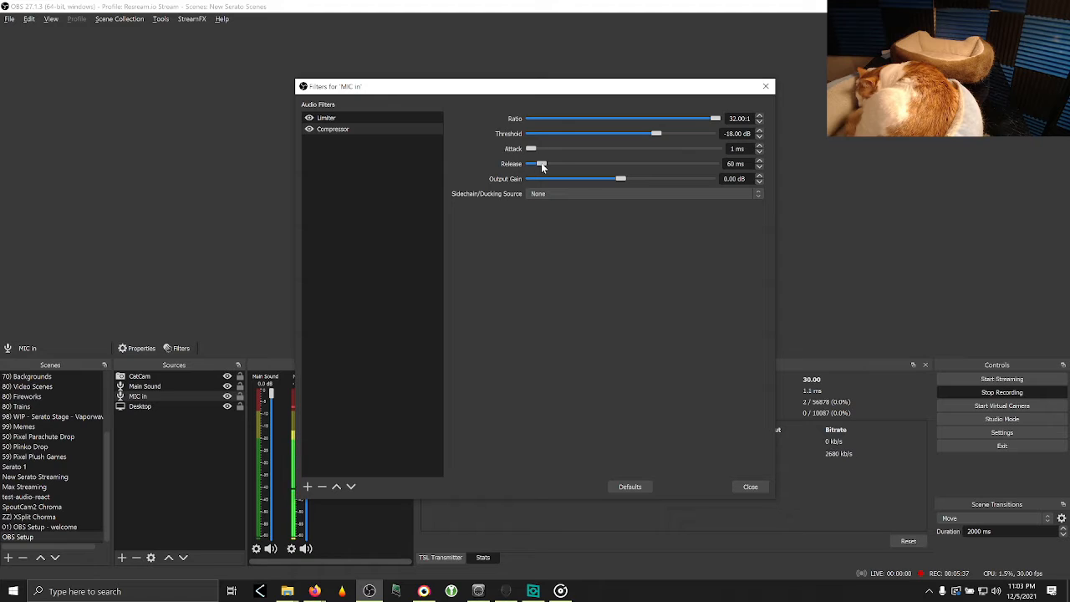
- Disable the Limiter and set the Compressor's output gain to about 8.7 dB and release to about 206 ms
click(308, 118)
drag(622, 179, 645, 187)
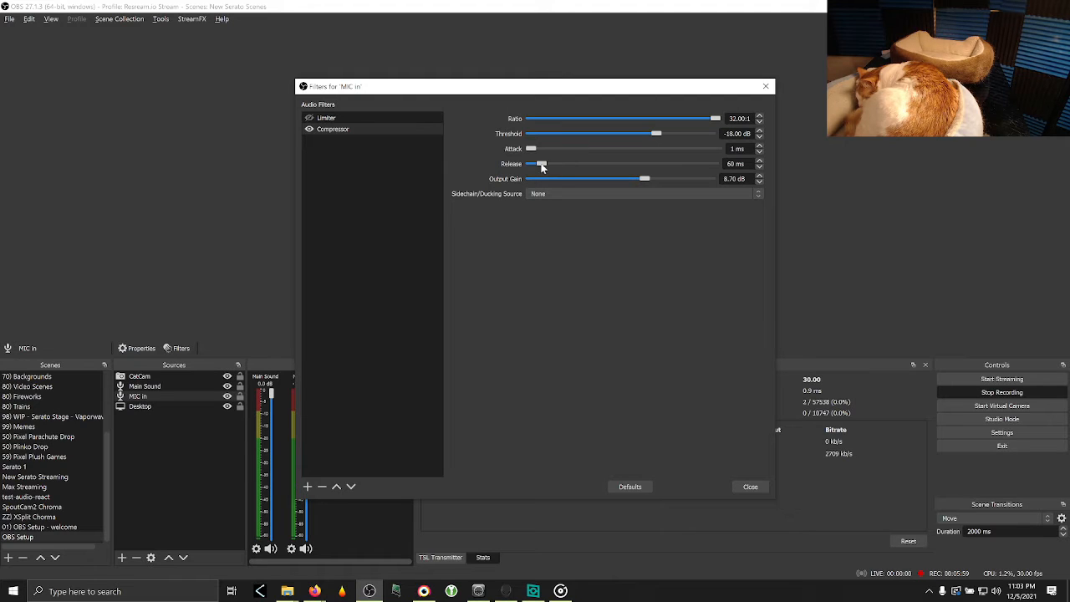
drag(541, 166, 566, 166)
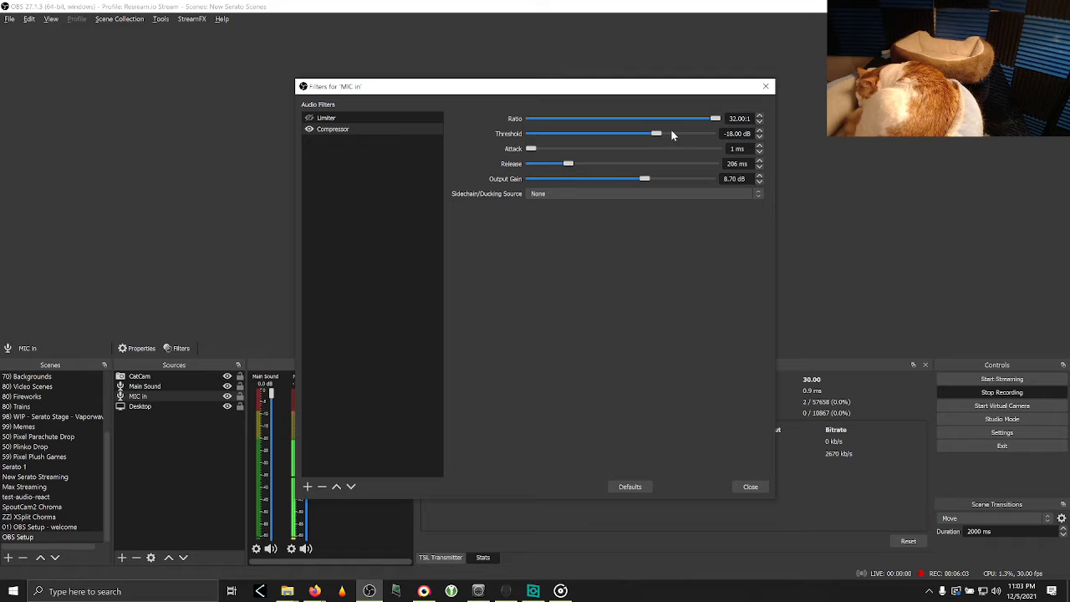
- Remove the Limiter filter from the MIC in source
click(325, 119)
key(Delete)
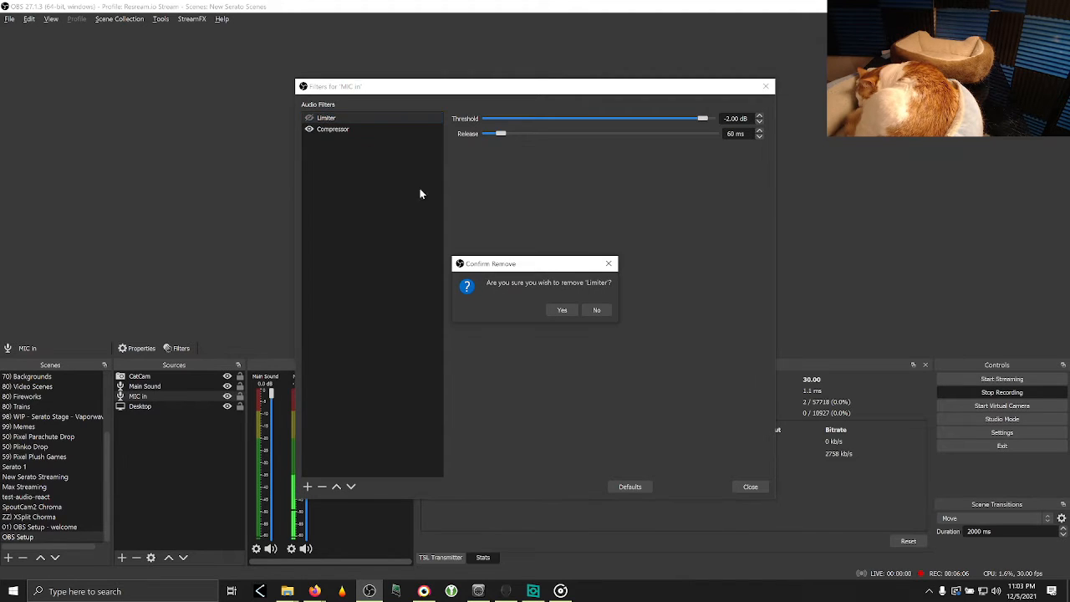
click(560, 311)
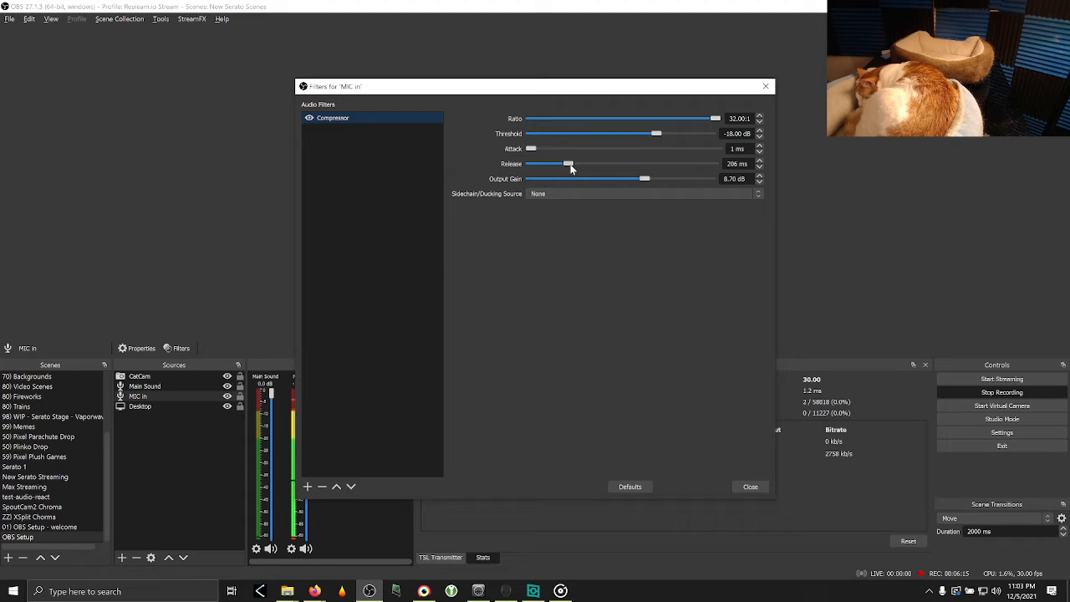
- Set the Compressor's release to about 441 ms and its threshold to 0 dB
drag(571, 167, 613, 172)
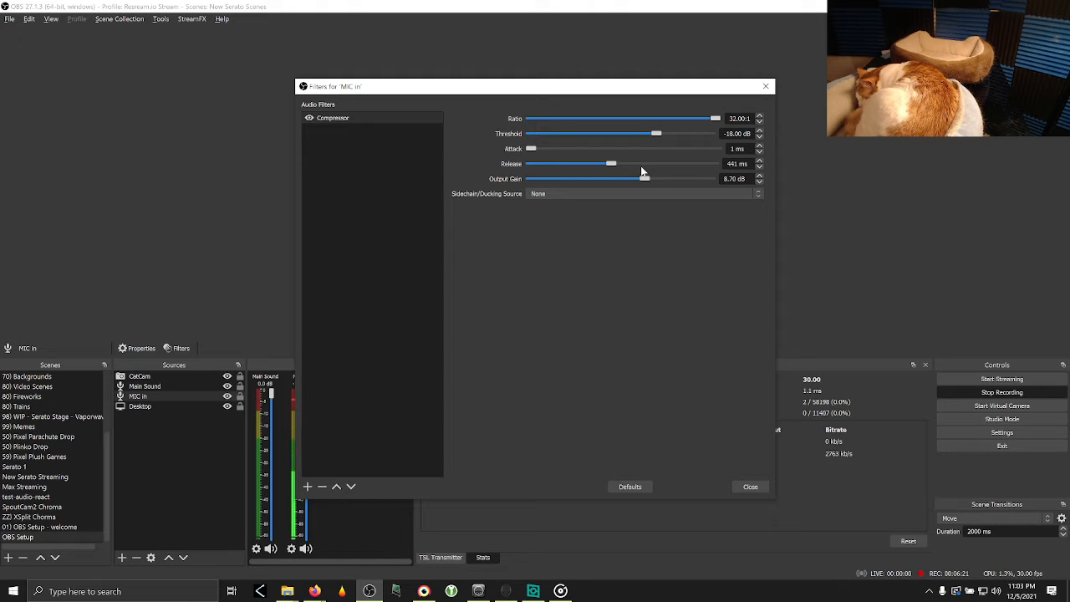
drag(656, 133, 779, 127)
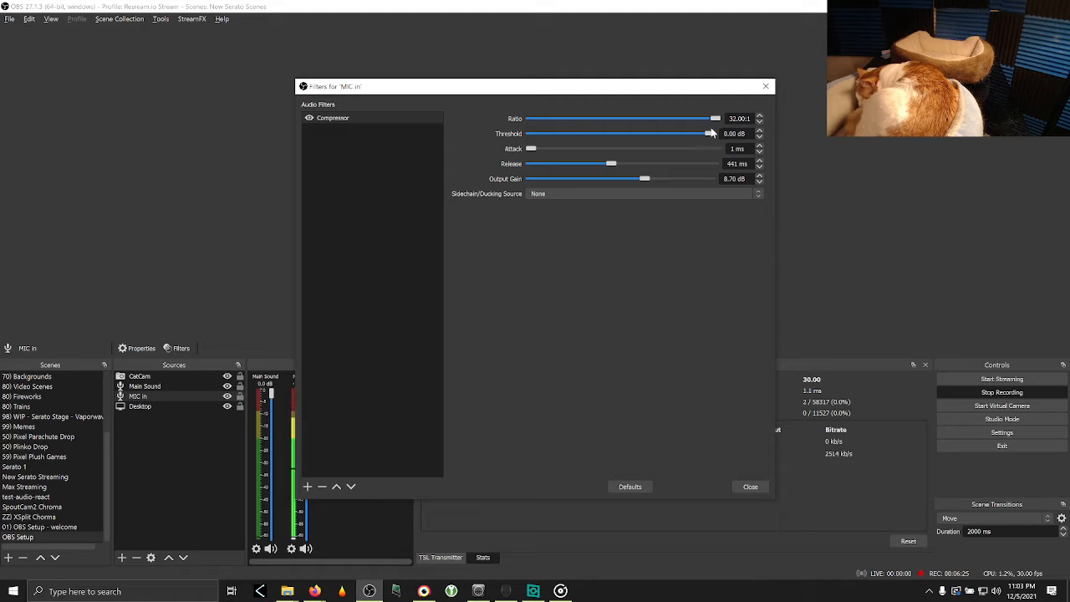
- Set the Compressor's threshold to -40 dB and its output gain to 25 dB
drag(710, 134, 608, 134)
drag(606, 134, 592, 132)
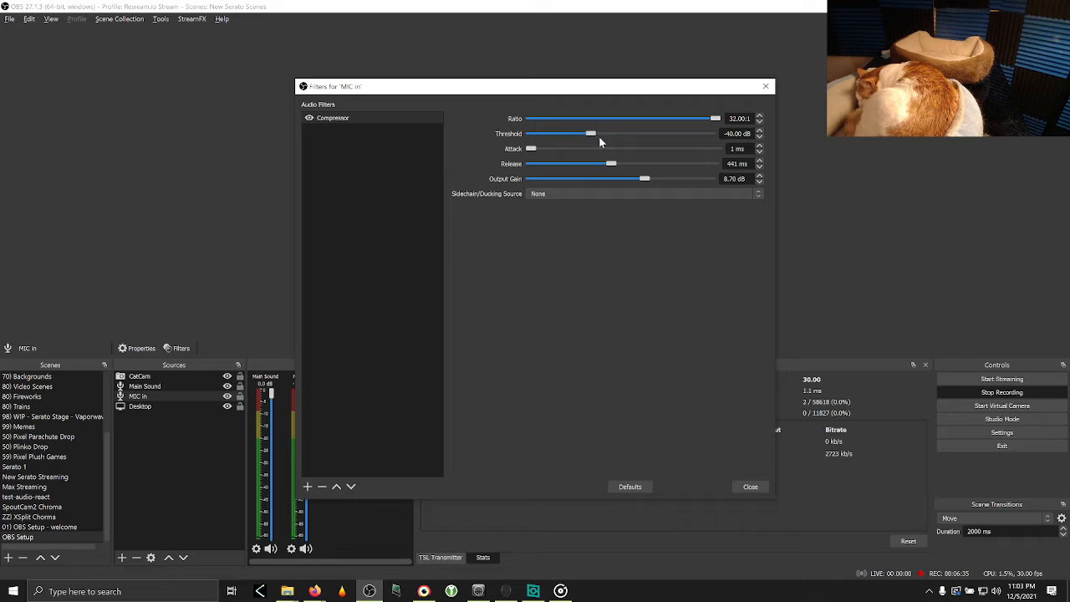
drag(646, 179, 683, 187)
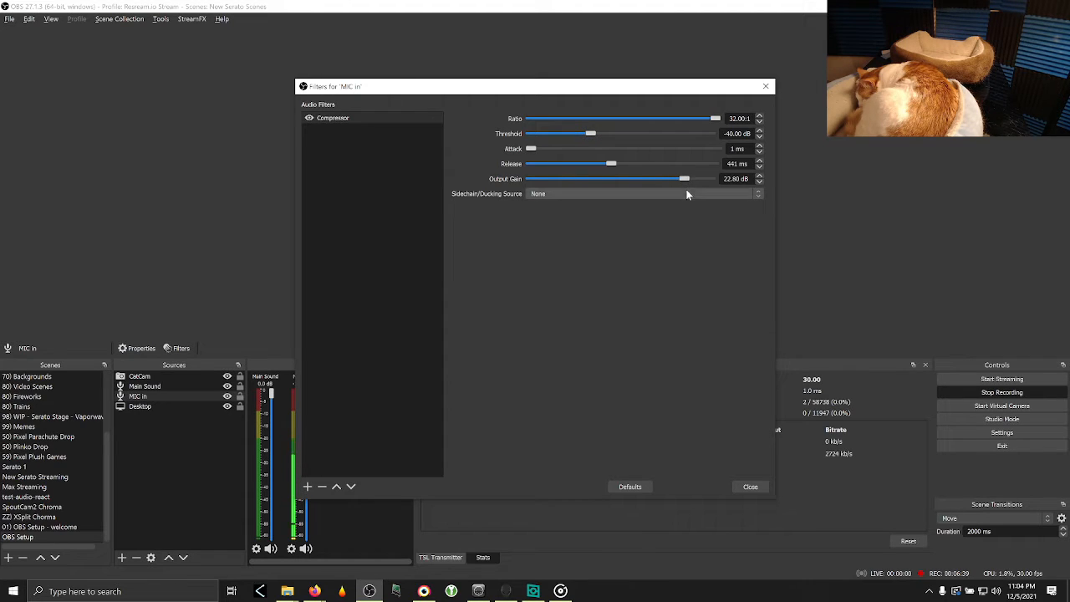
click(686, 178)
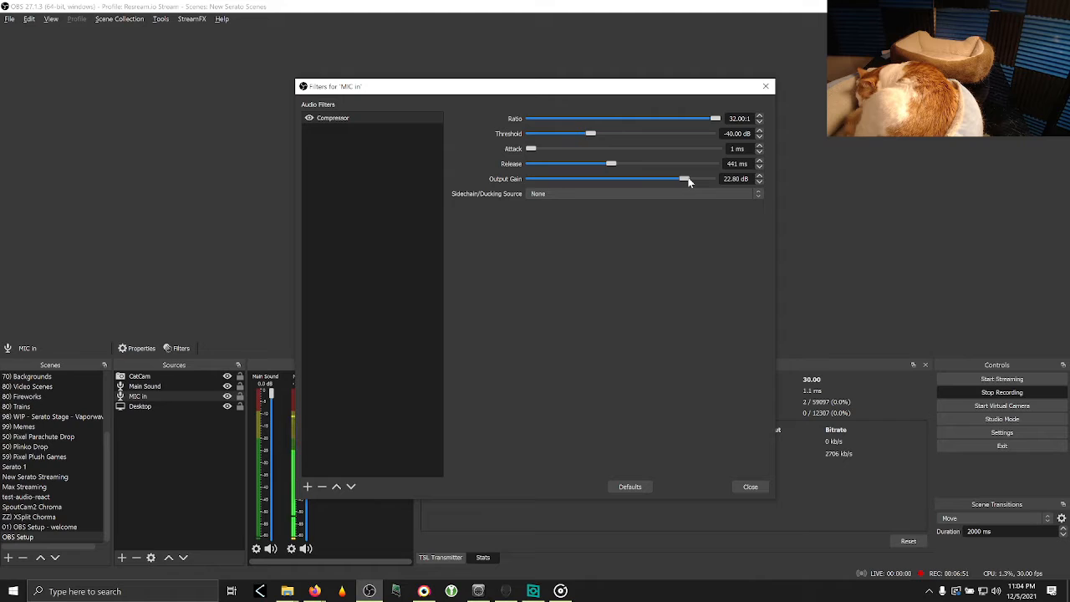
drag(688, 182, 703, 180)
drag(703, 181, 690, 179)
- Add a Limiter filter to MIC in with a threshold of -7 dB and close the filters window
click(307, 486)
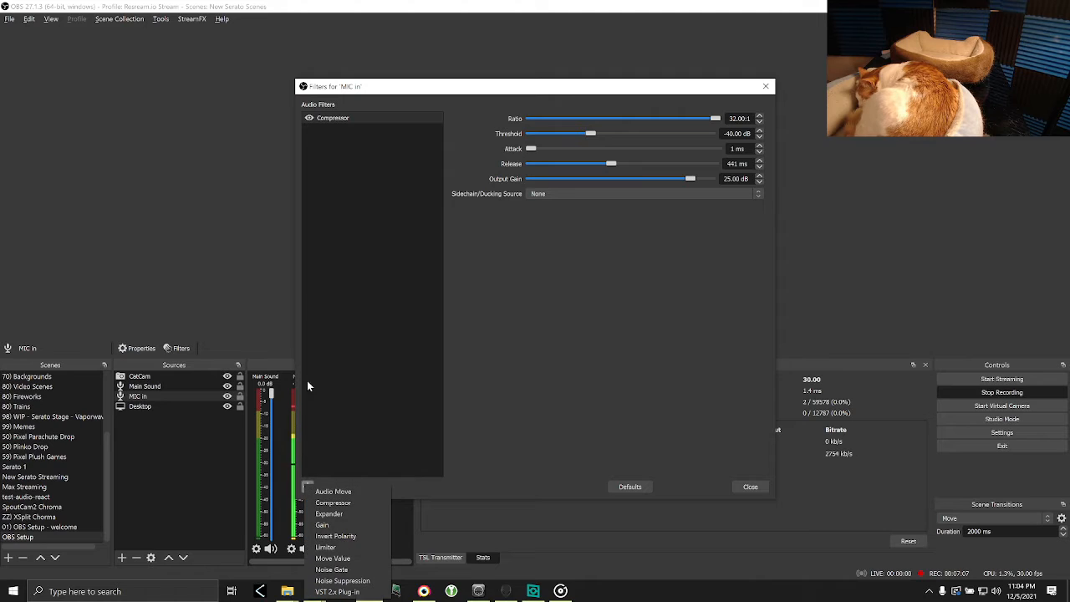
click(333, 546)
click(513, 312)
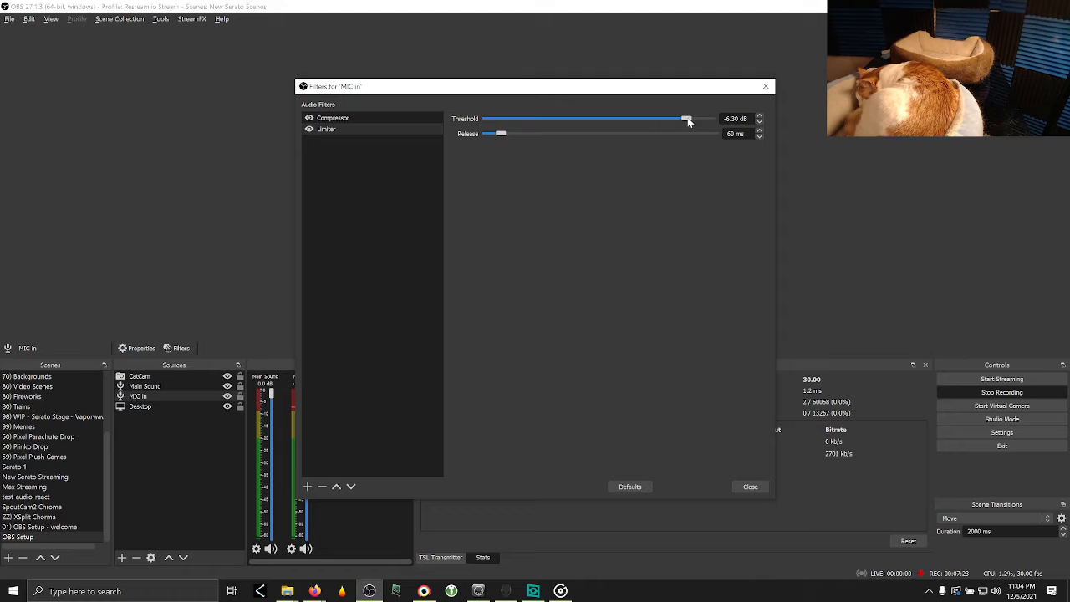
drag(688, 121, 705, 108)
text(-)
key(Escape)
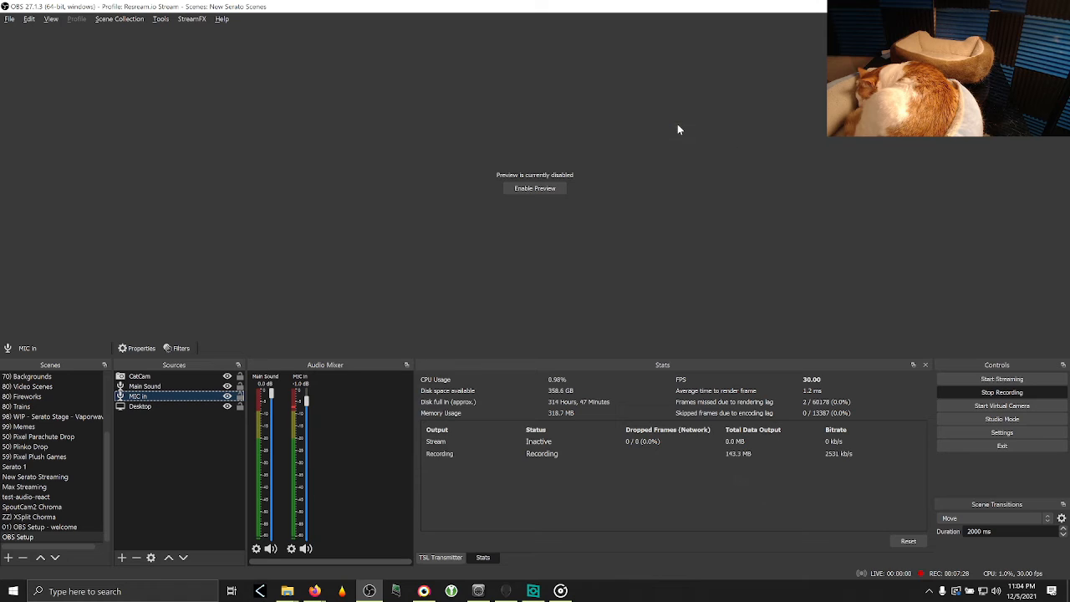
- Reopen MIC in's filters at the Limiter, uncover the Audio Mixer and raise MIC in's volume to 0.0 dB
right_click(148, 397)
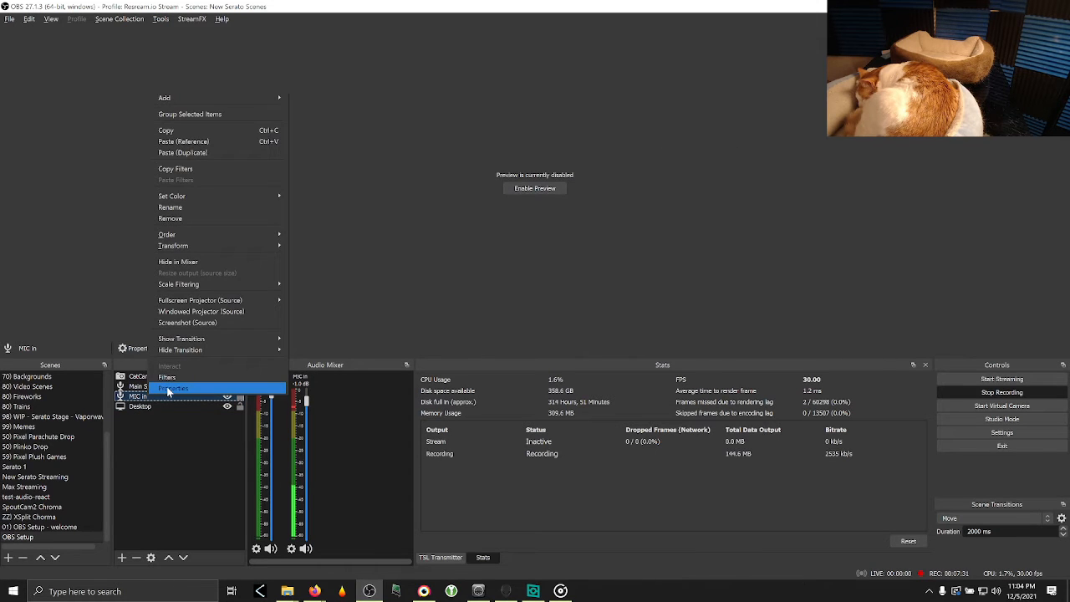
click(169, 378)
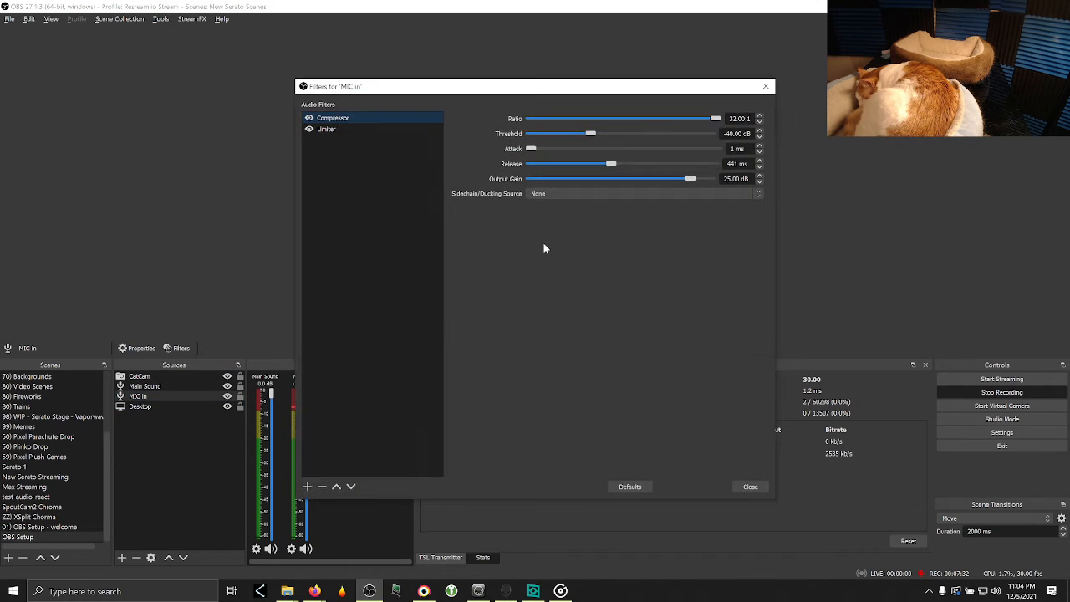
click(330, 130)
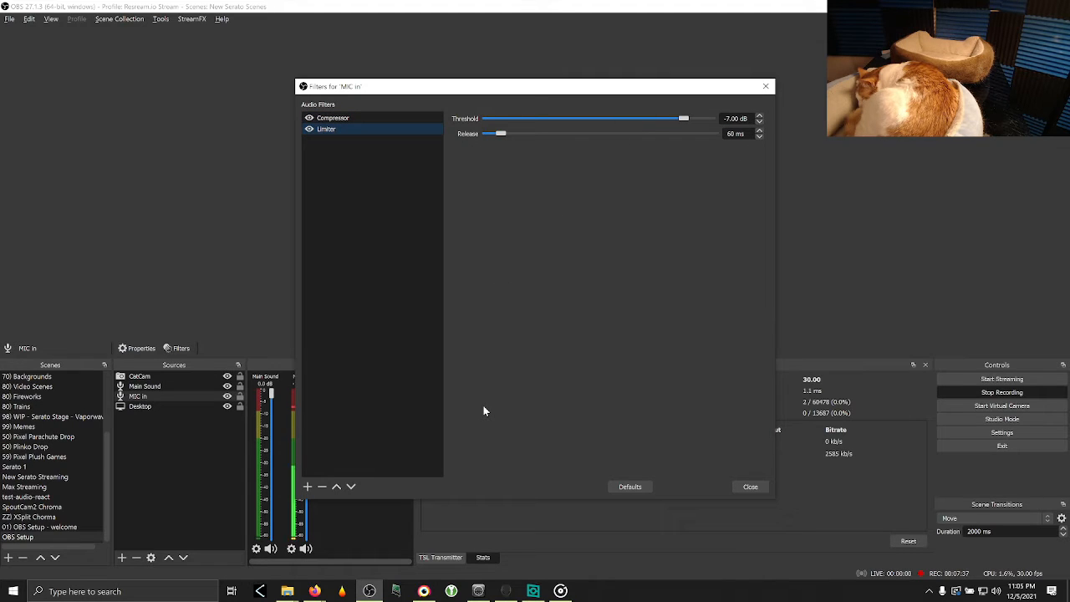
click(265, 321)
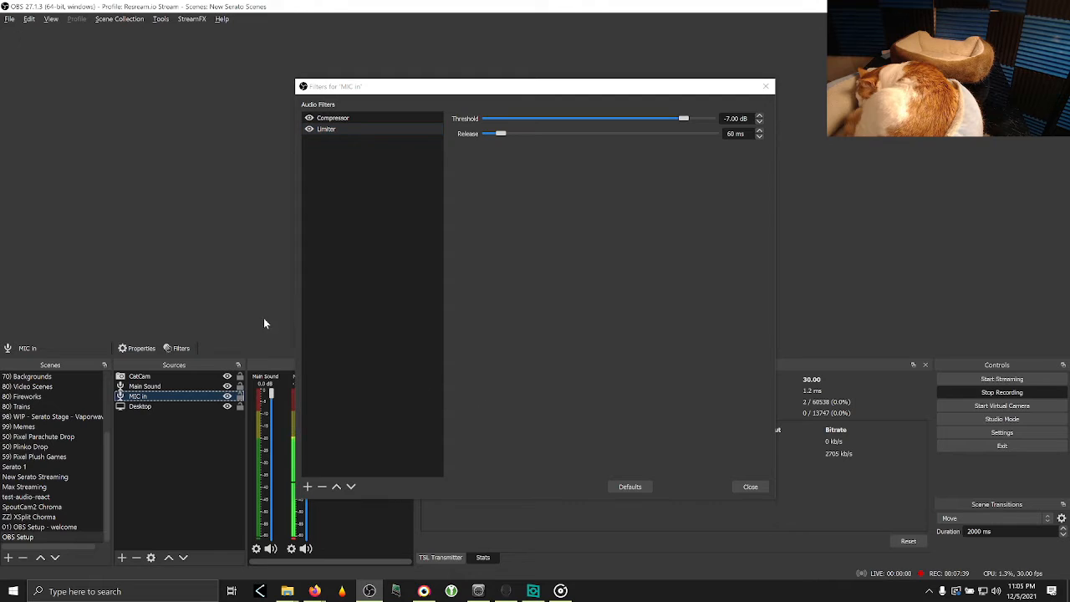
drag(368, 86, 566, 105)
drag(306, 402, 307, 392)
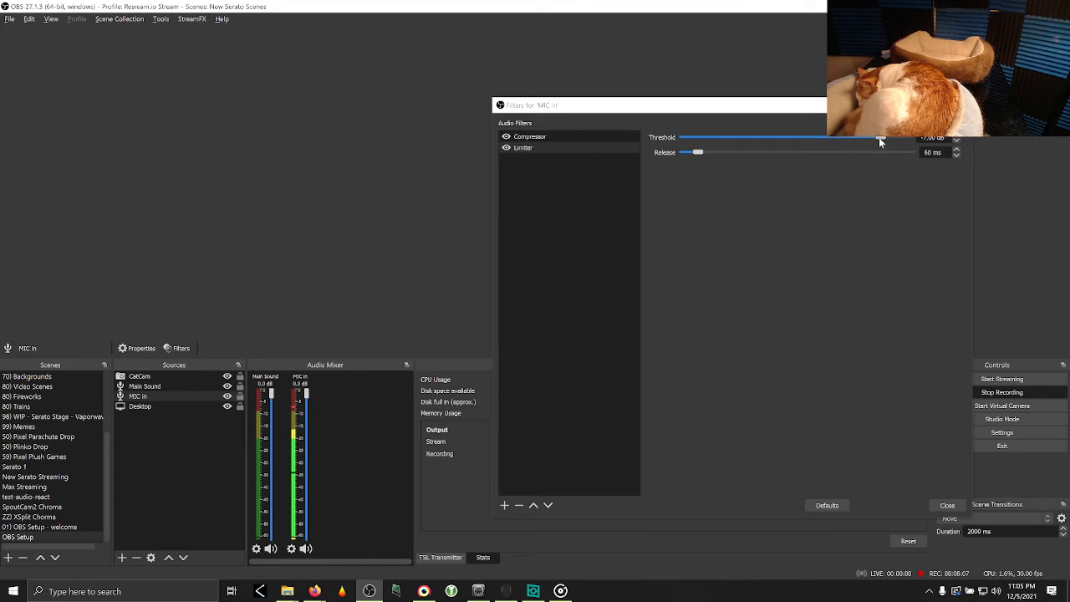
- Set the threshold of MIC in's Limiter to -1 dB
drag(880, 140, 903, 142)
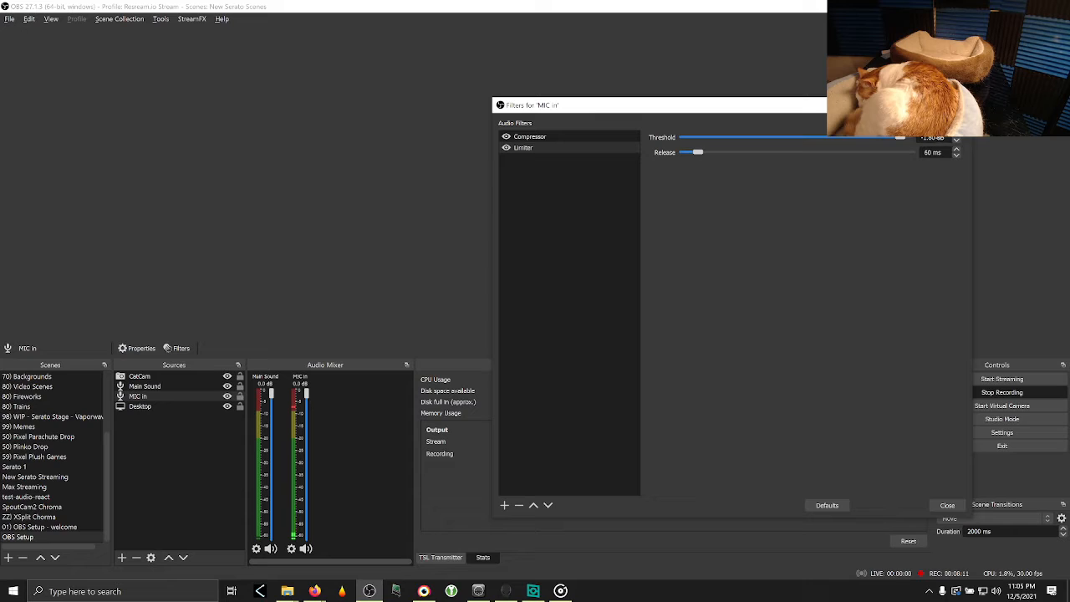
drag(946, 140, 918, 140)
text(-1)
- Raise the Compressor's output gain to about 28.8 dB and close the MIC in filters
click(524, 136)
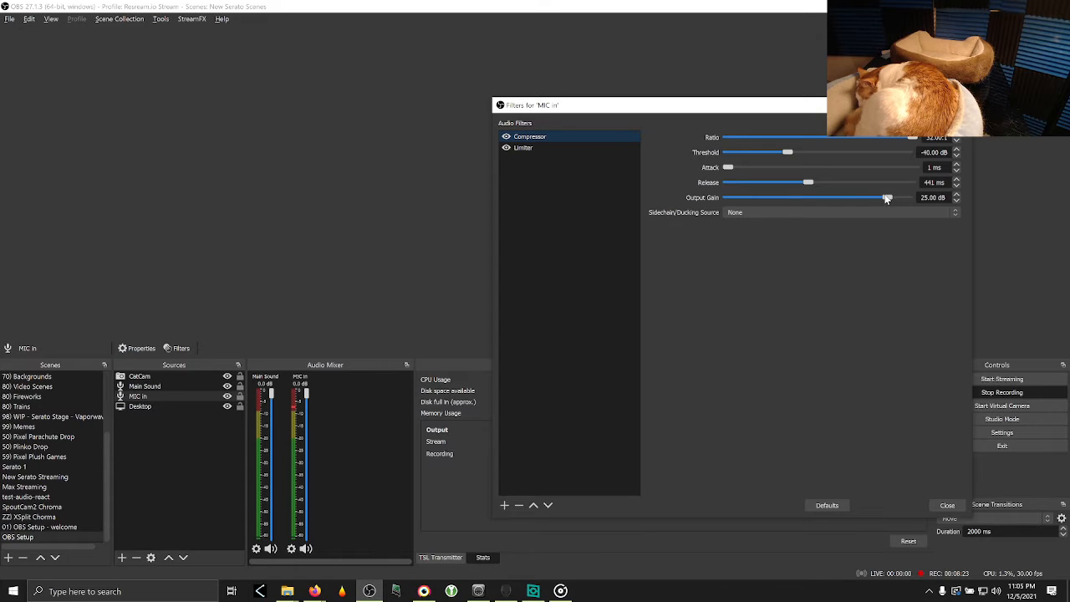
drag(887, 198, 897, 202)
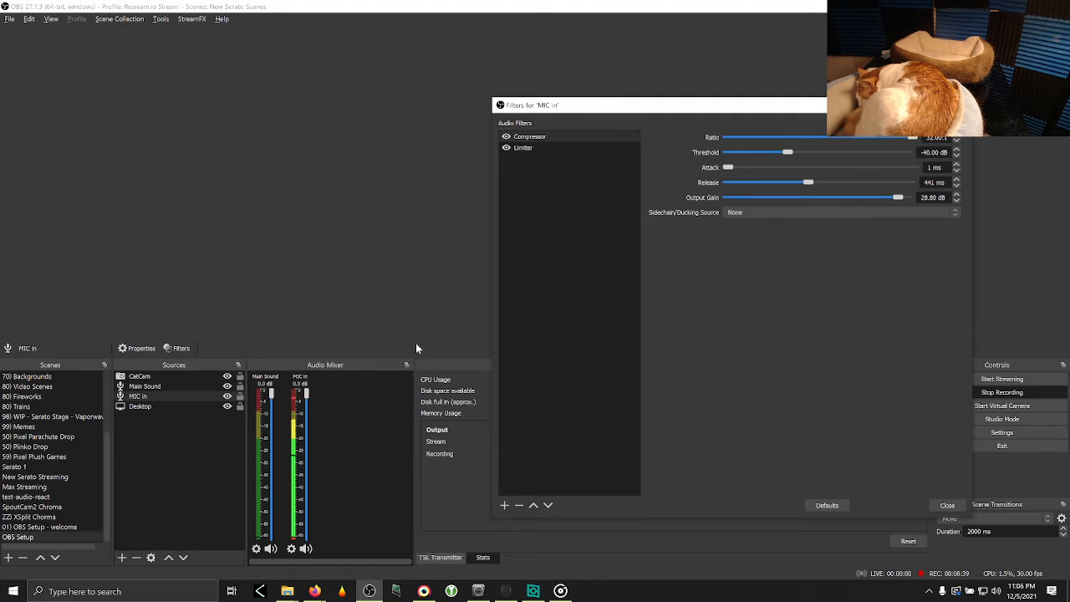
click(504, 505)
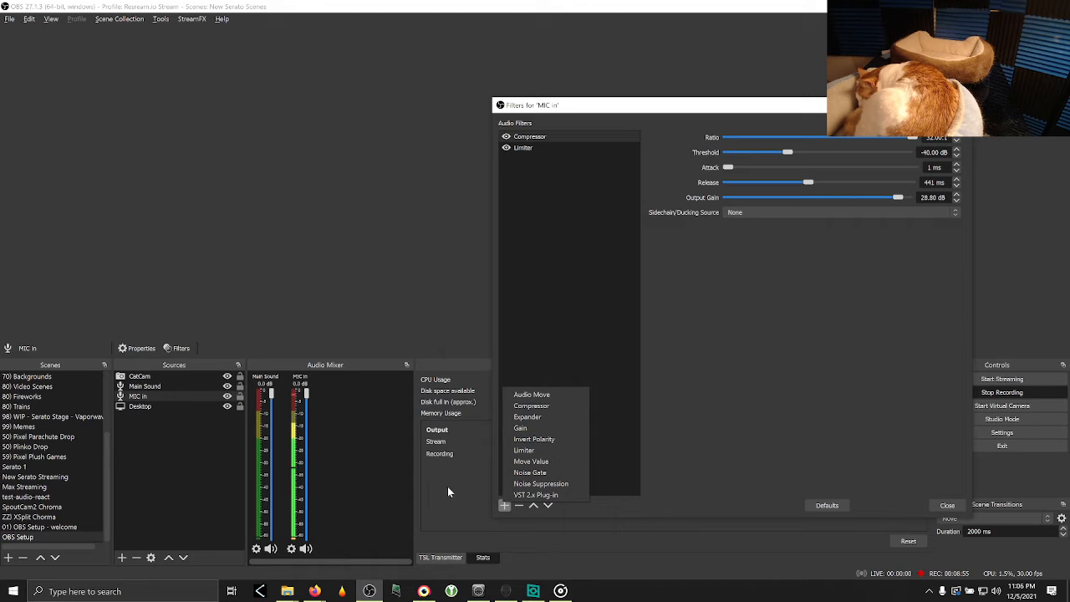
click(830, 376)
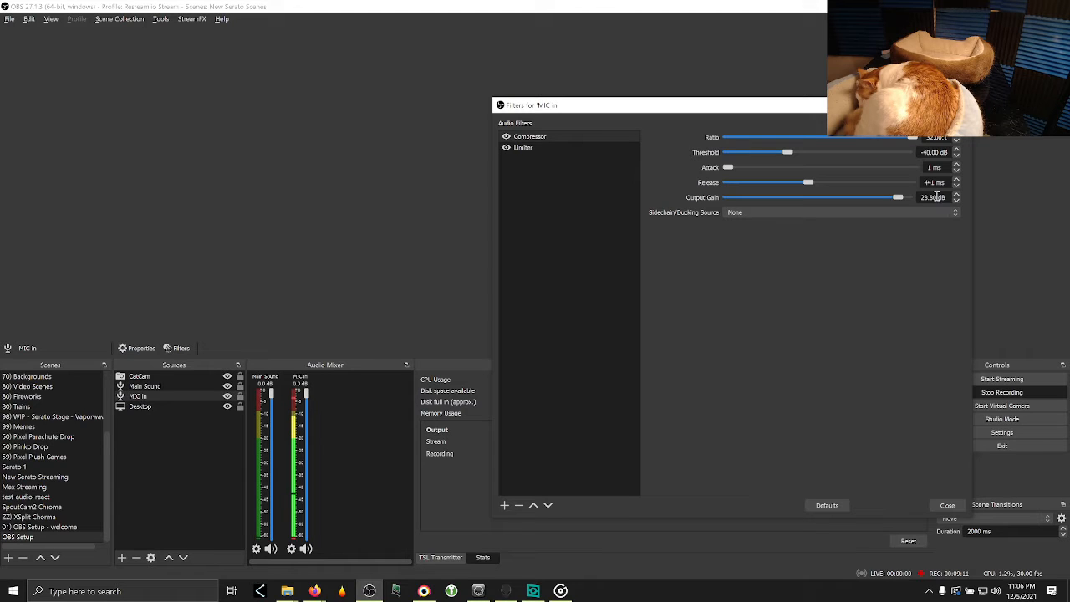
click(962, 506)
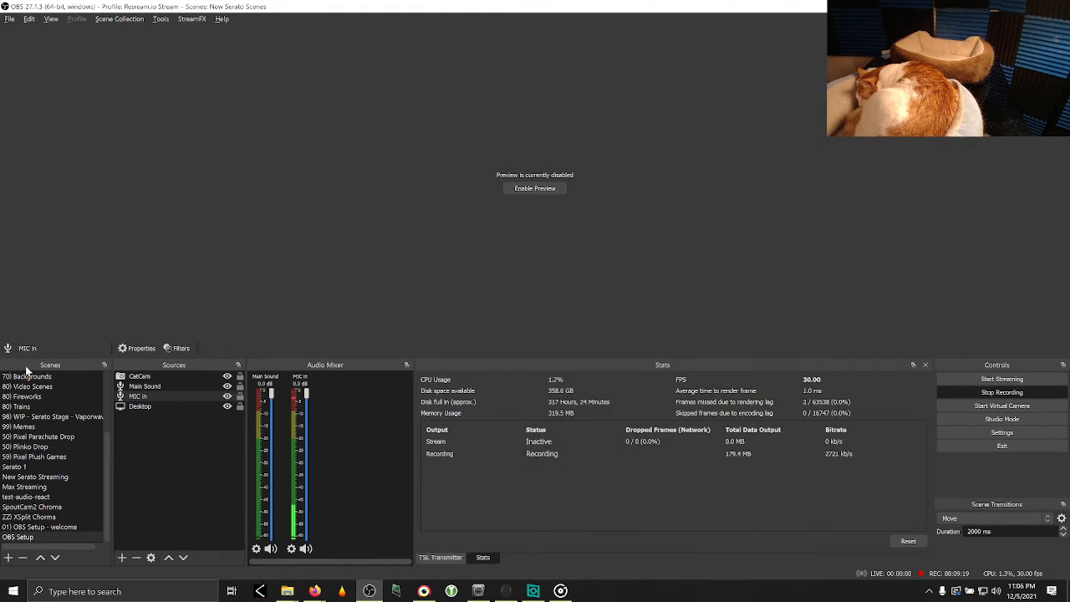
- Add a Compressor filter with its default name to the Main Sound source
click(255, 548)
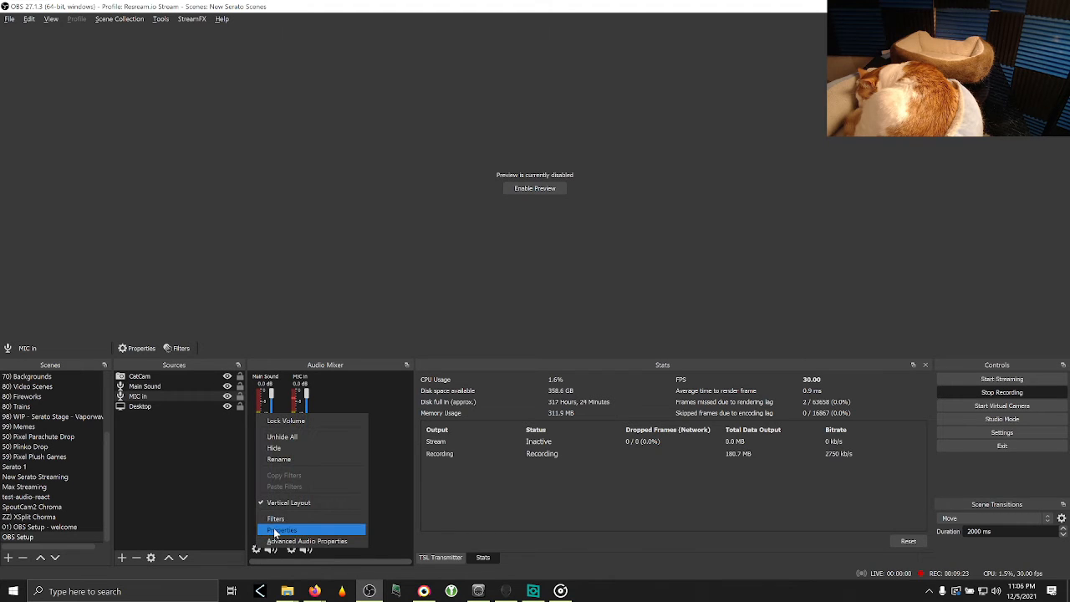
click(283, 520)
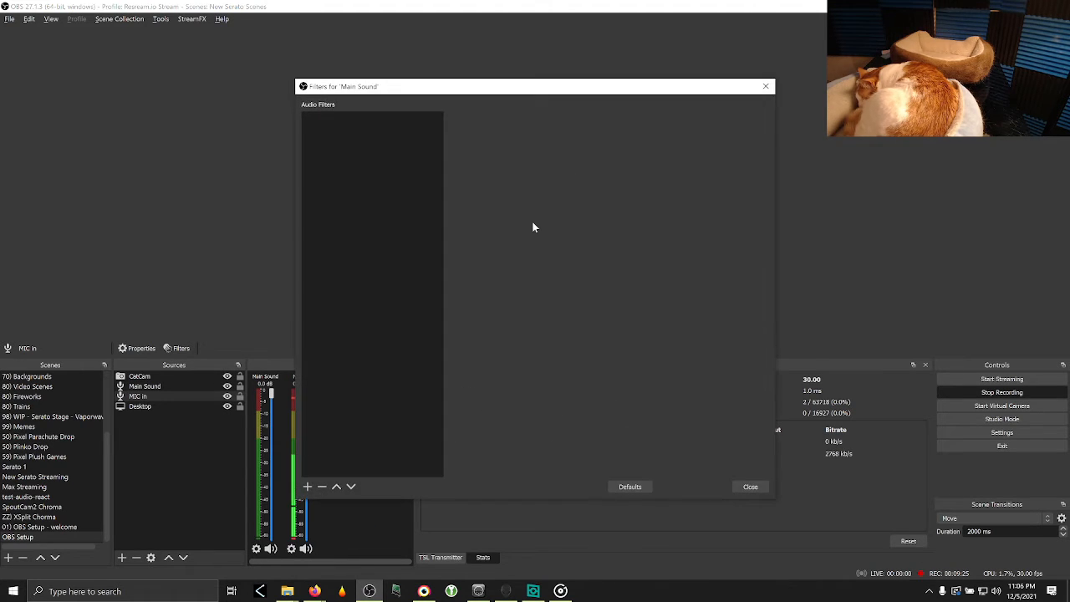
click(308, 486)
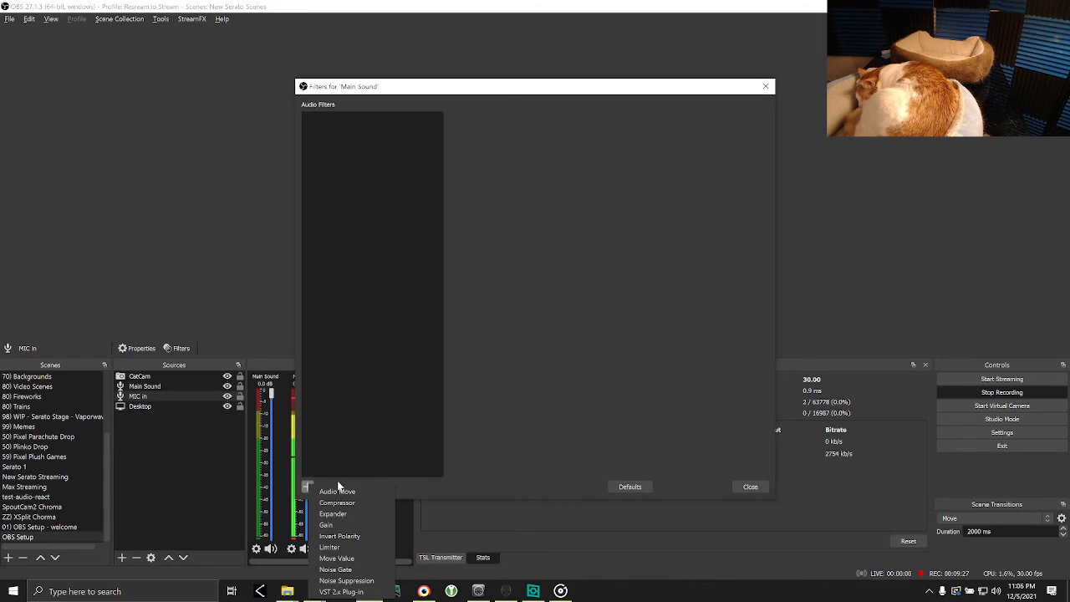
click(335, 503)
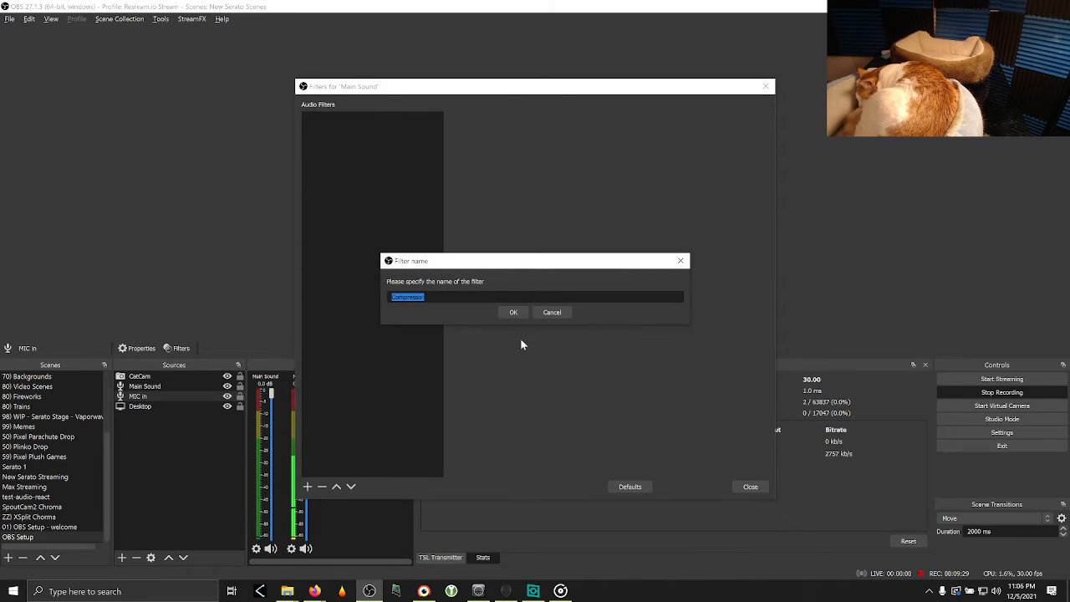
click(520, 311)
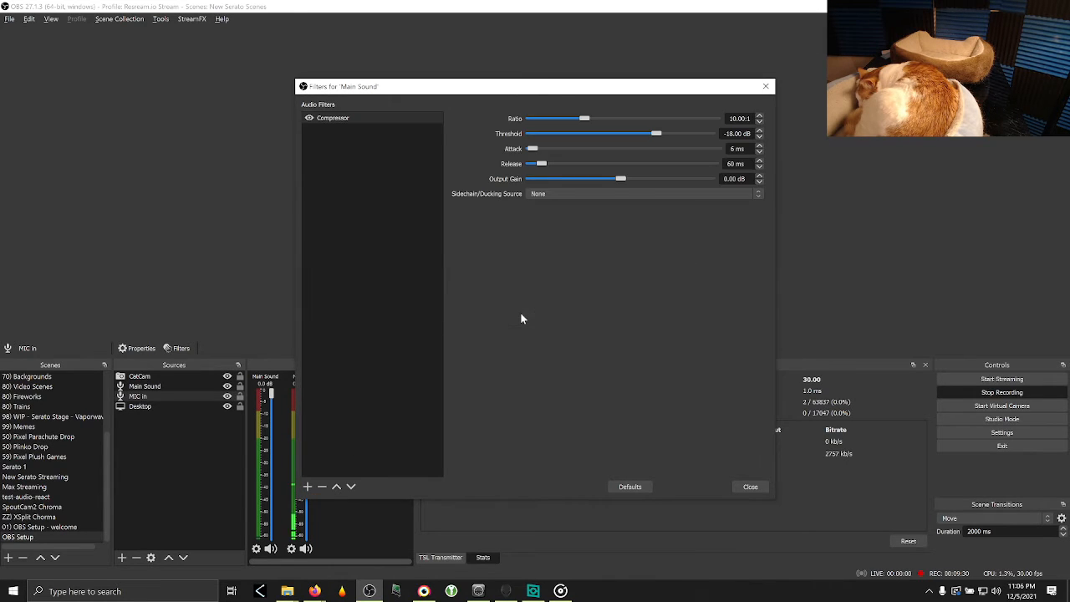
- Choose MIC in as the sidechain/ducking source of Main Sound's Compressor
click(537, 195)
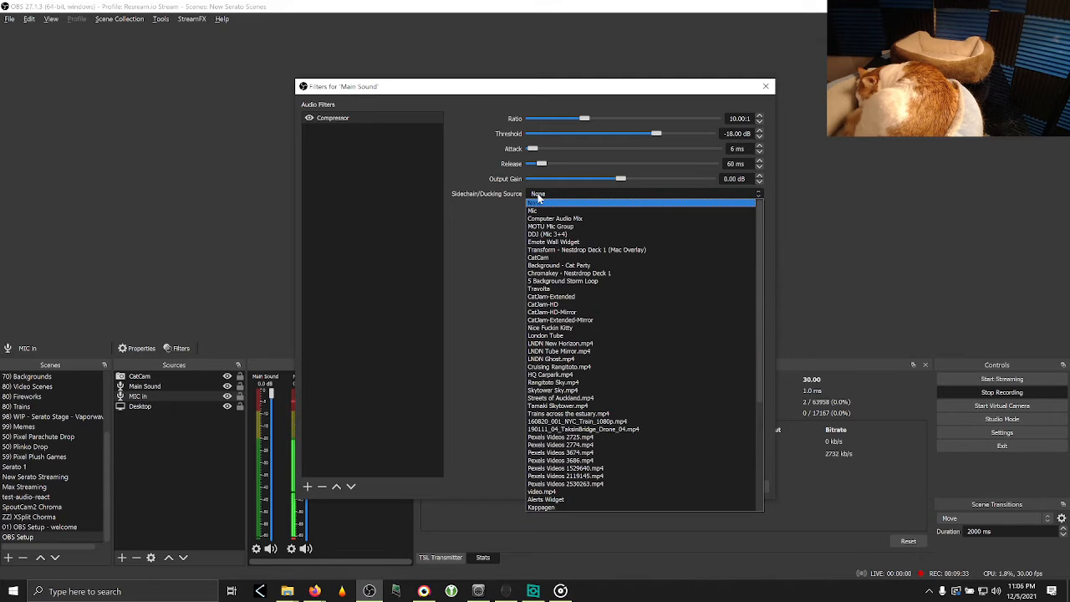
click(537, 202)
drag(394, 95, 442, 77)
click(660, 179)
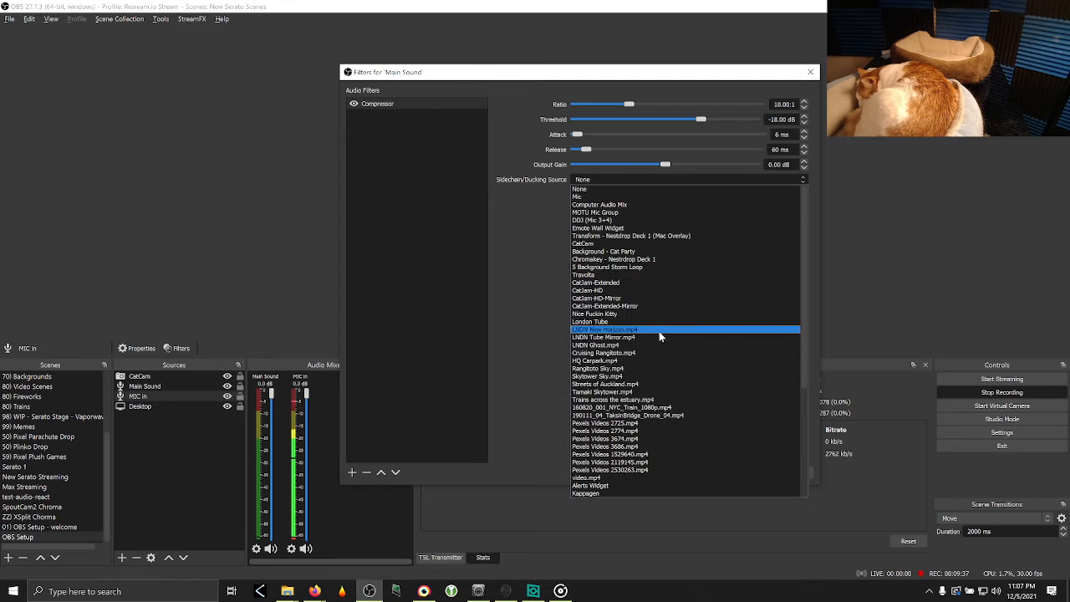
scroll(671, 377, down, 7)
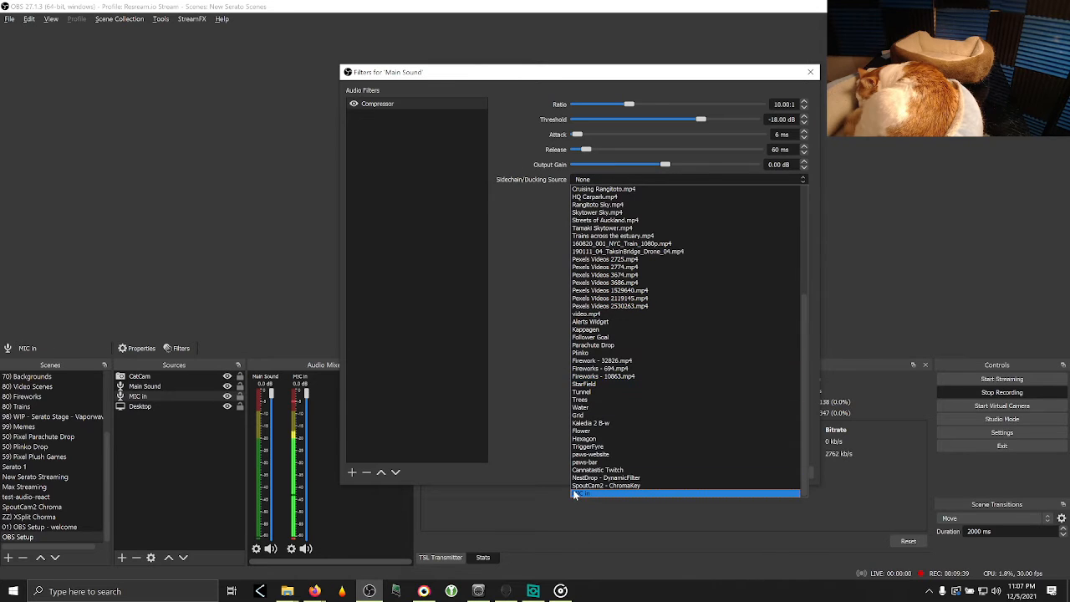
click(574, 494)
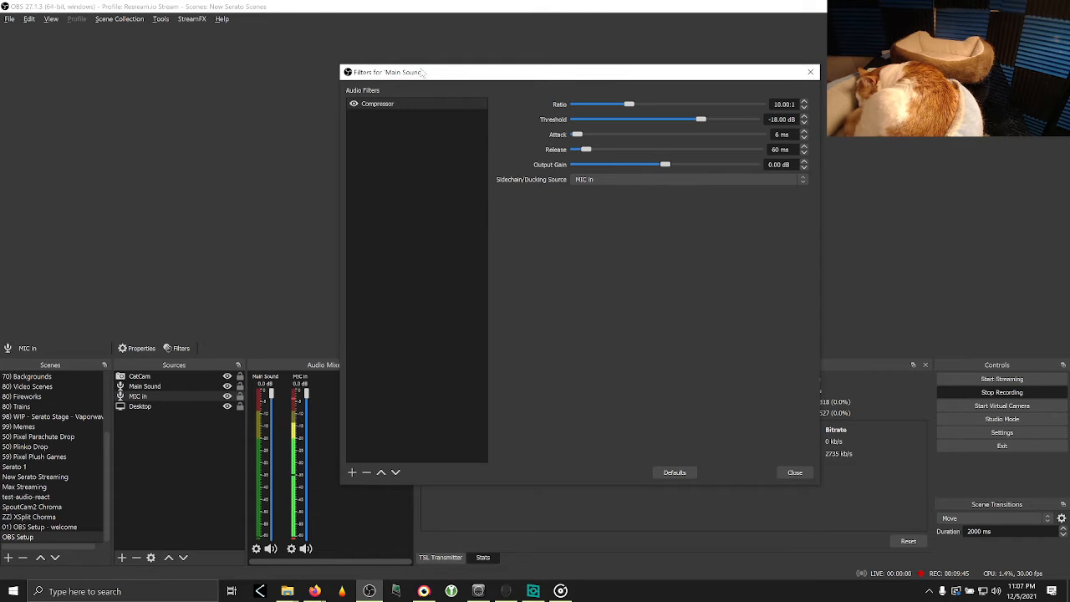
- Remove the Compressor filter from the Main Sound source
key(Delete)
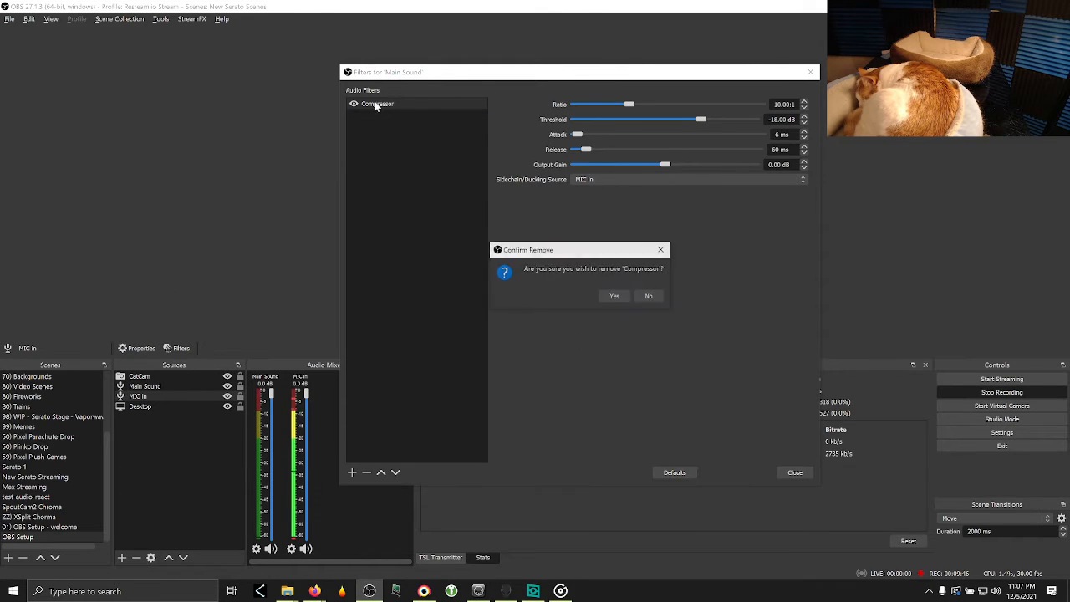
click(614, 297)
- Switch to Groove Music, play the track Tonight (v2.6), and return to the OBS audio mixer
click(562, 591)
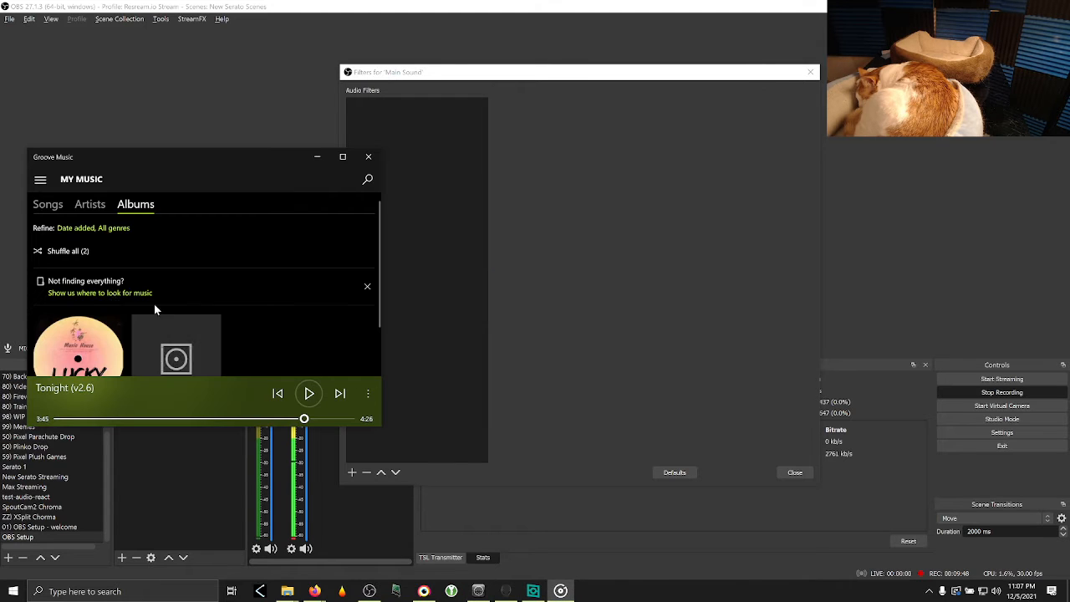
click(308, 394)
drag(231, 159, 223, 74)
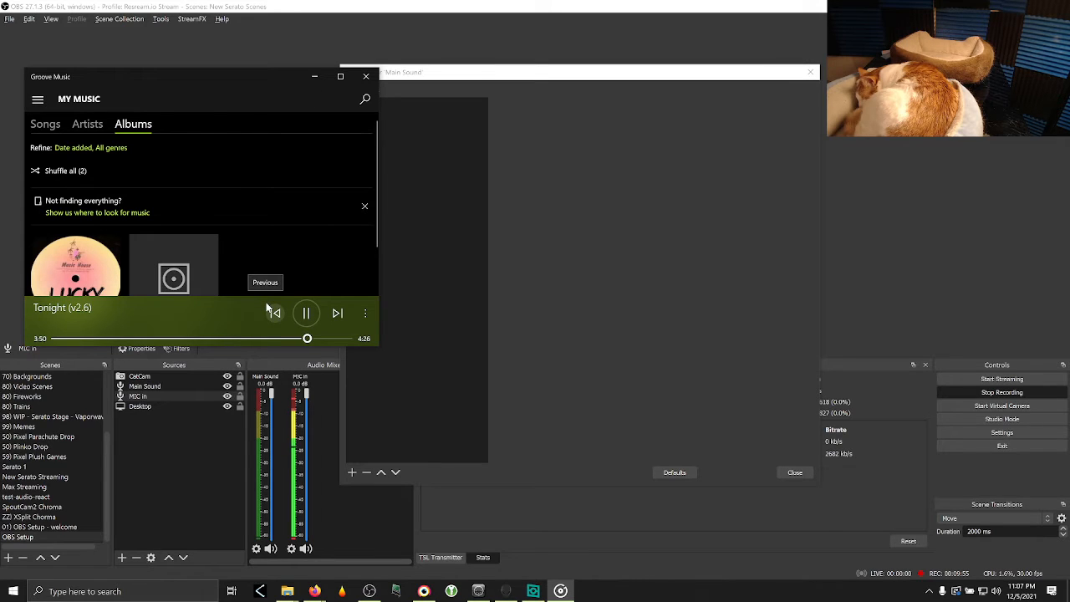
click(271, 502)
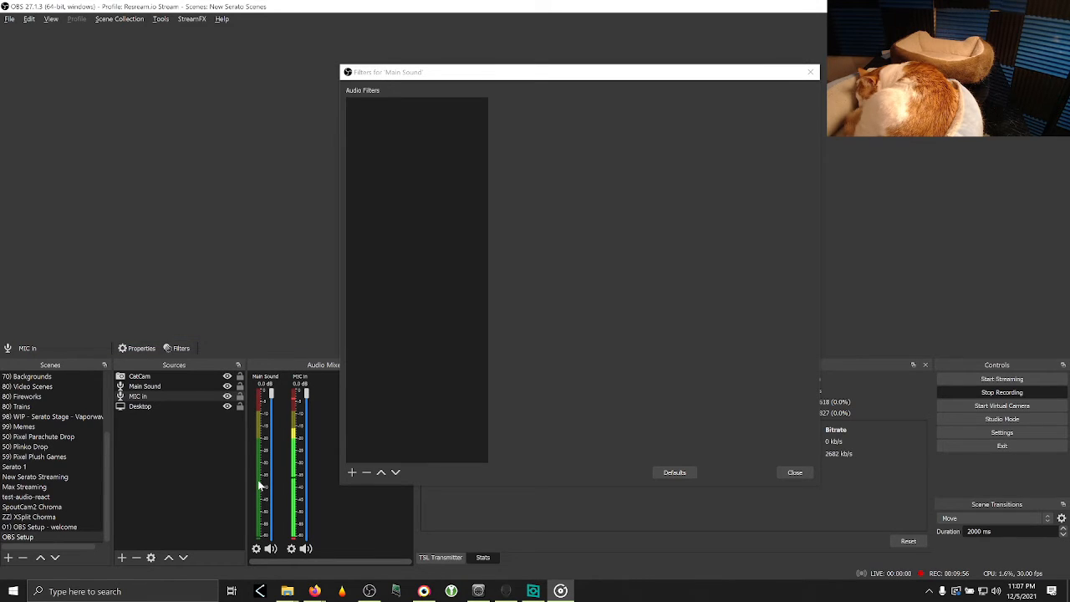
- Open Main Sound's properties and check its OBS Channel 1 input, keeping Main PC Sound (7+8) (1)
click(256, 548)
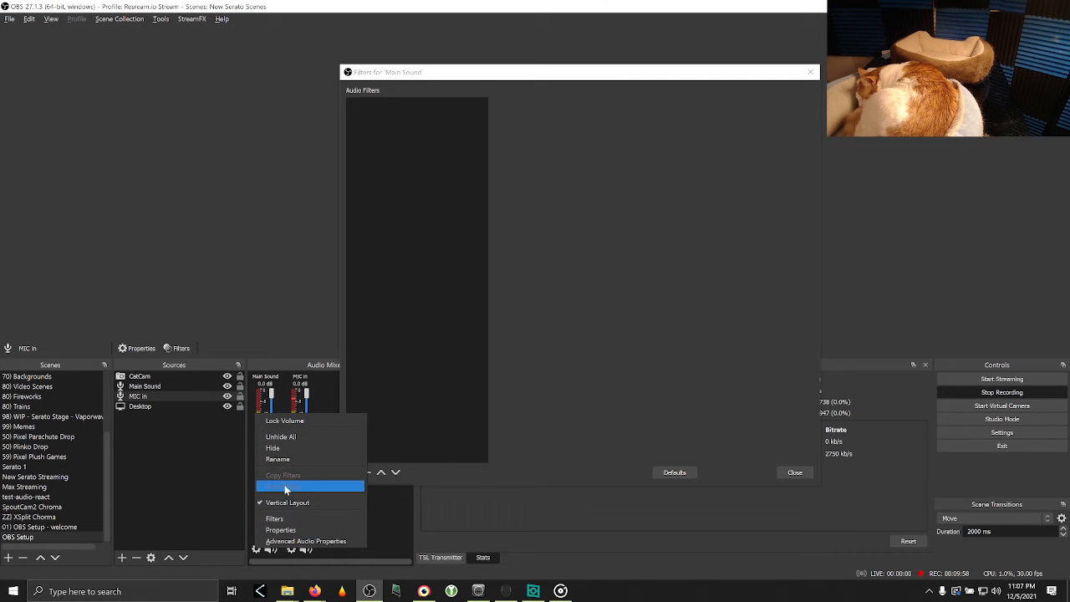
click(283, 530)
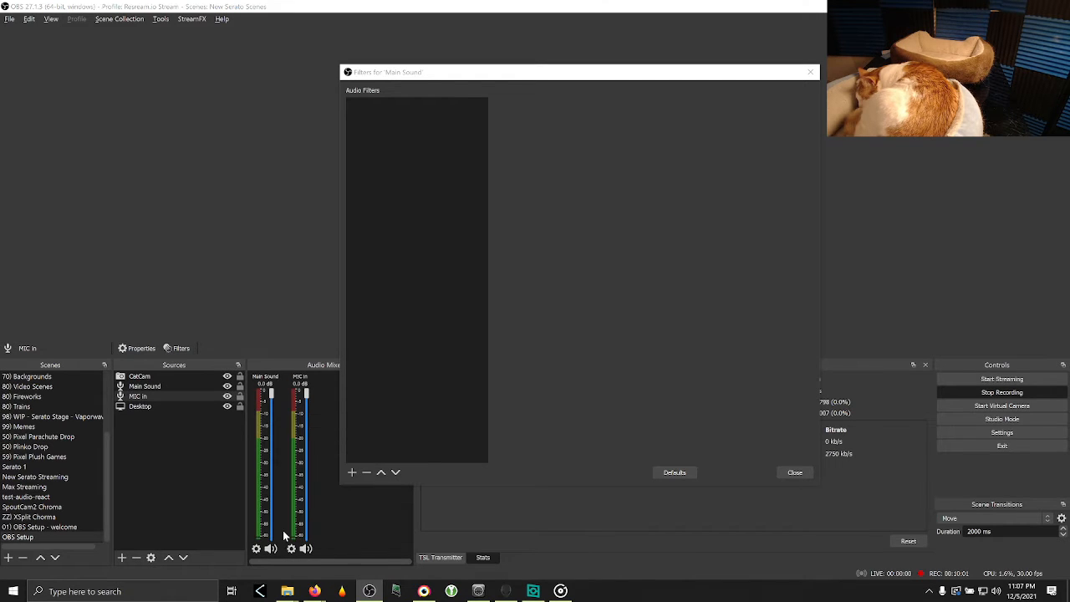
click(441, 180)
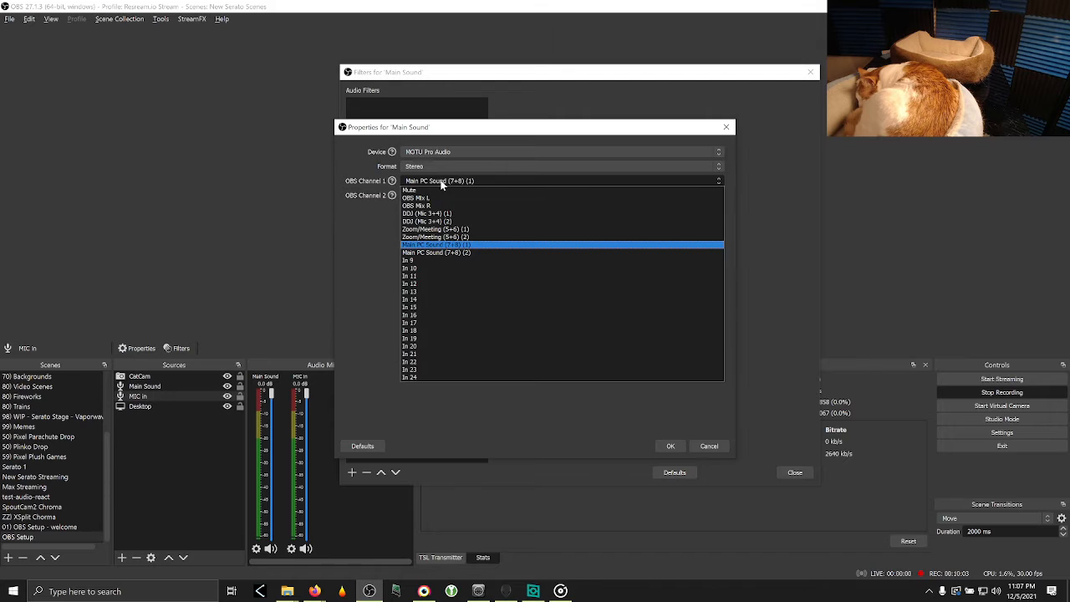
click(451, 244)
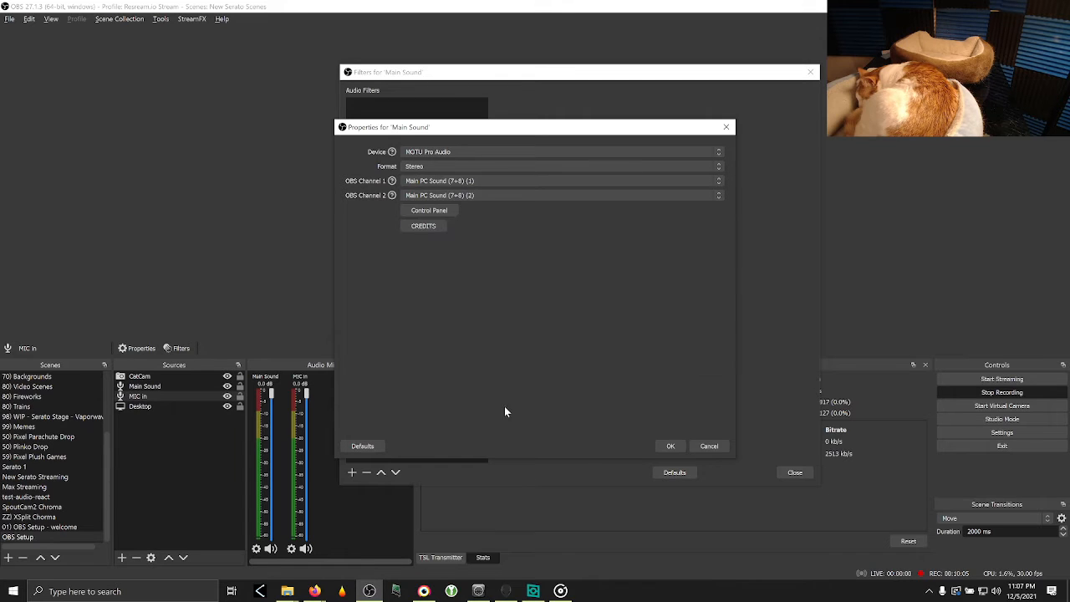
- Switch to the MOTU mixer in Firefox and examine the Main Laptop Sound, Main Mix and aux channels
click(315, 591)
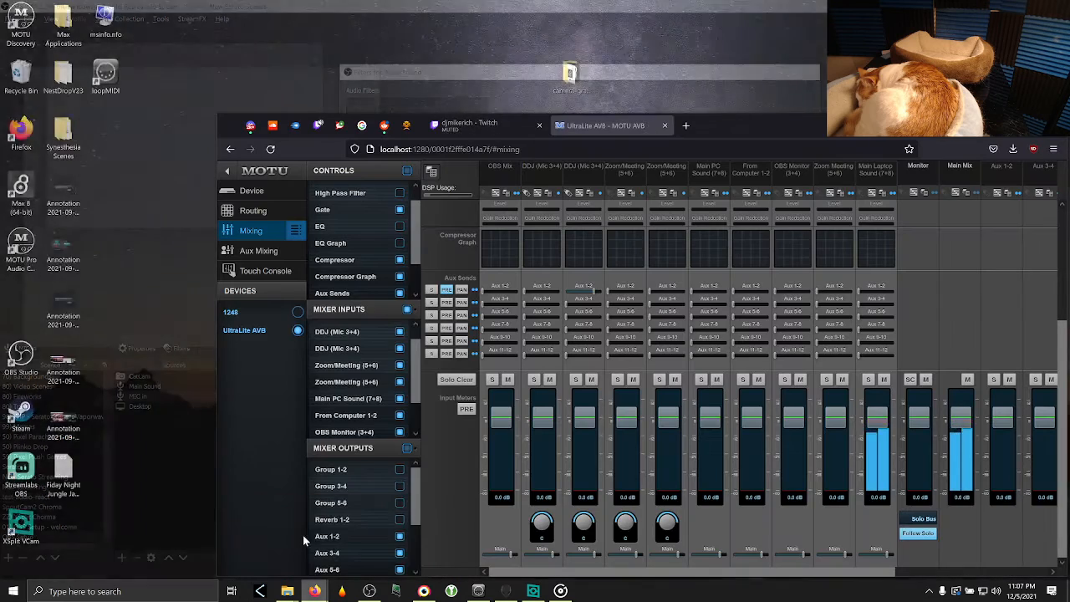
click(304, 535)
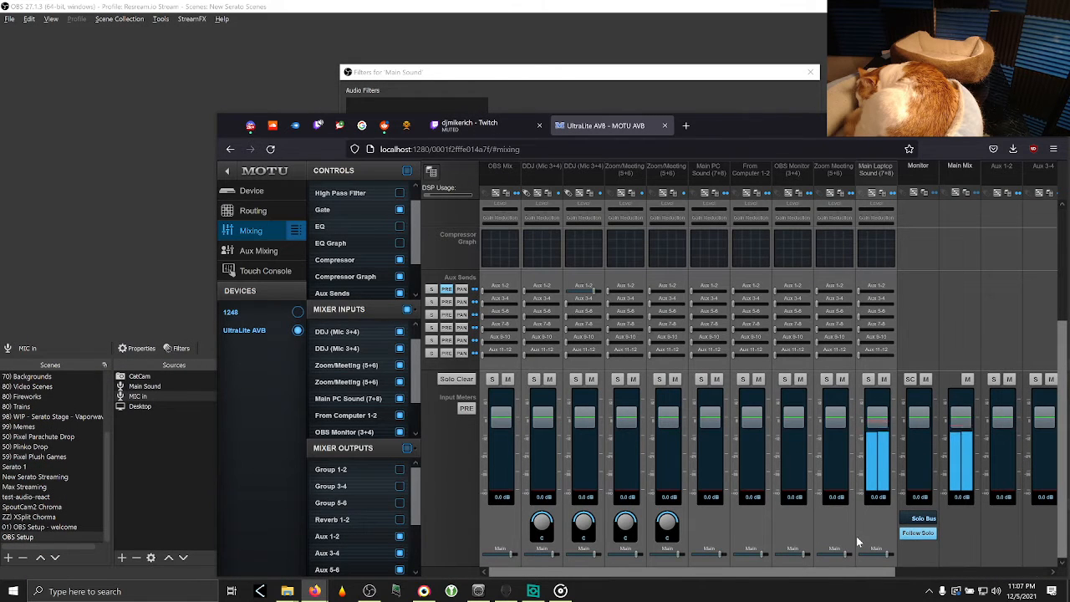
click(869, 175)
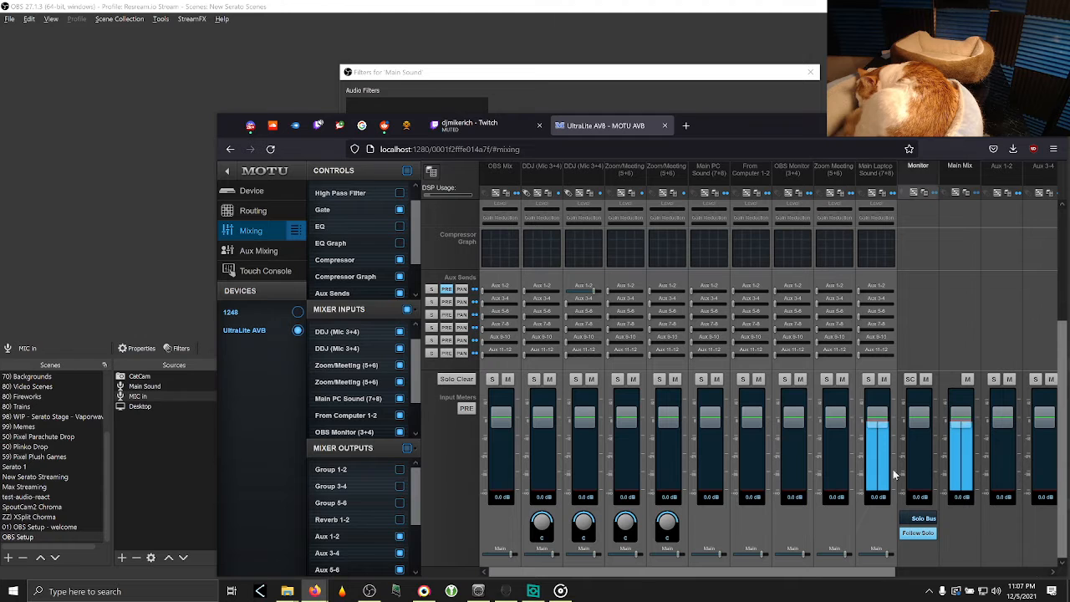
drag(841, 576, 1063, 565)
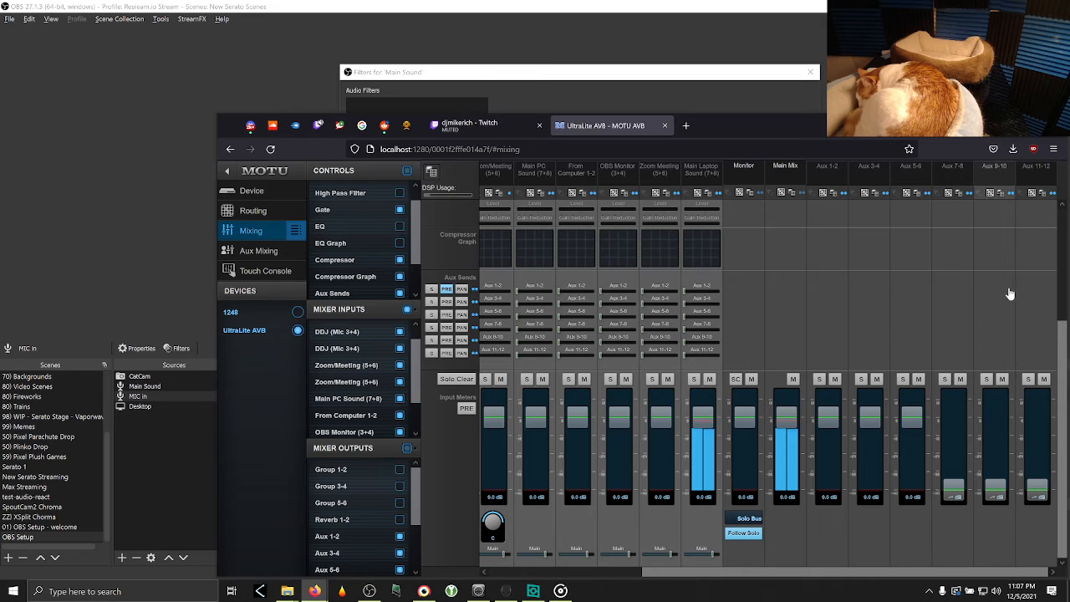
scroll(1009, 293, up, 3)
scroll(1008, 293, down, 2)
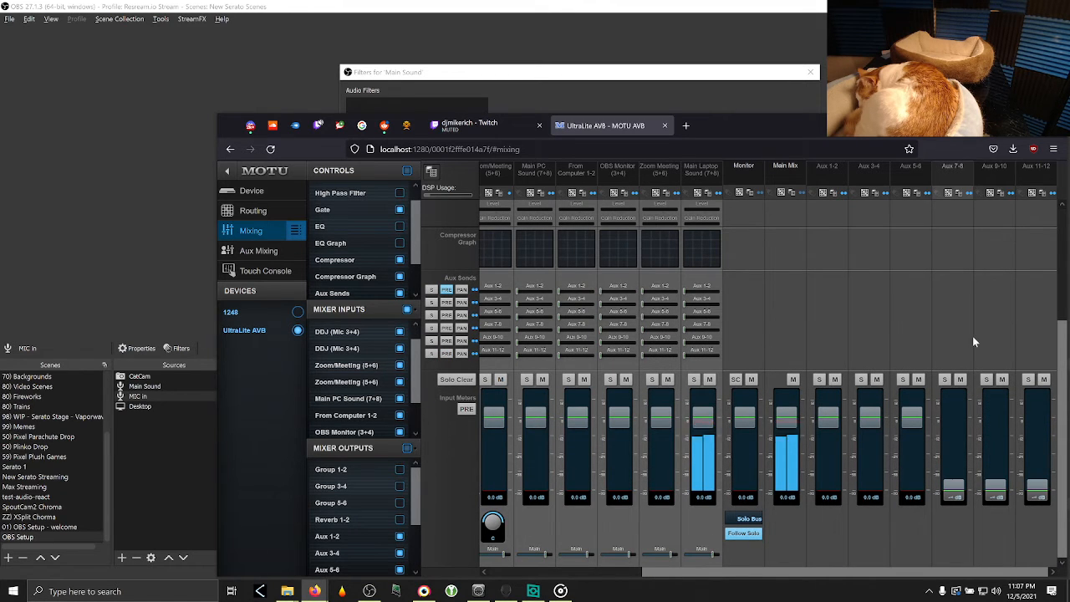
- Return to OBS and move the Filters and Properties windows for Main Sound apart so the properties are uncovered
click(505, 74)
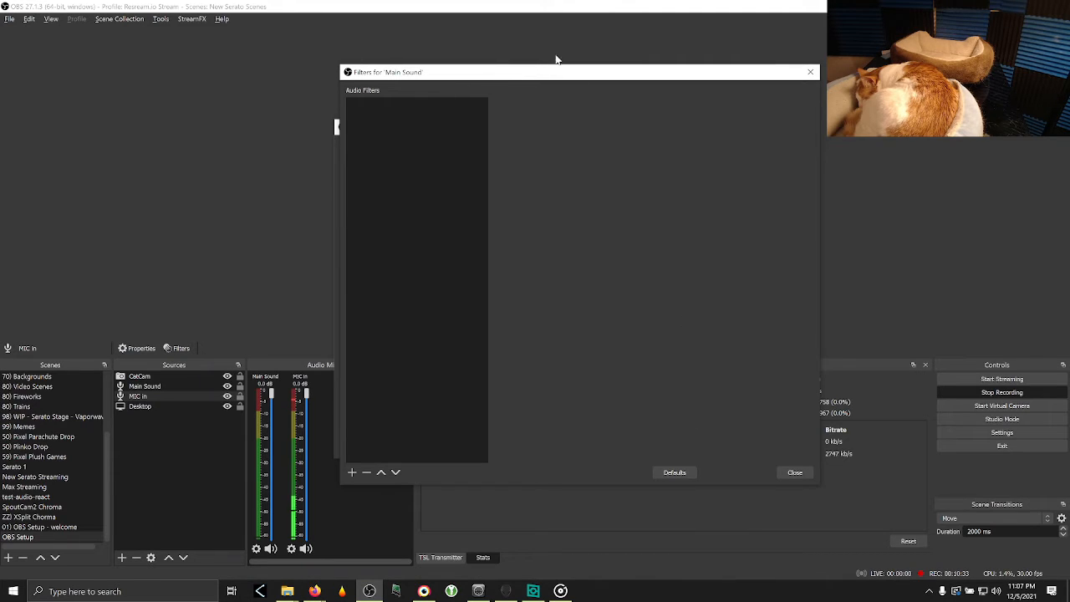
drag(508, 73, 679, 77)
mouse_move(428, 125)
mouse_down()
mouse_move(366, 108)
mouse_move(418, 107)
mouse_up()
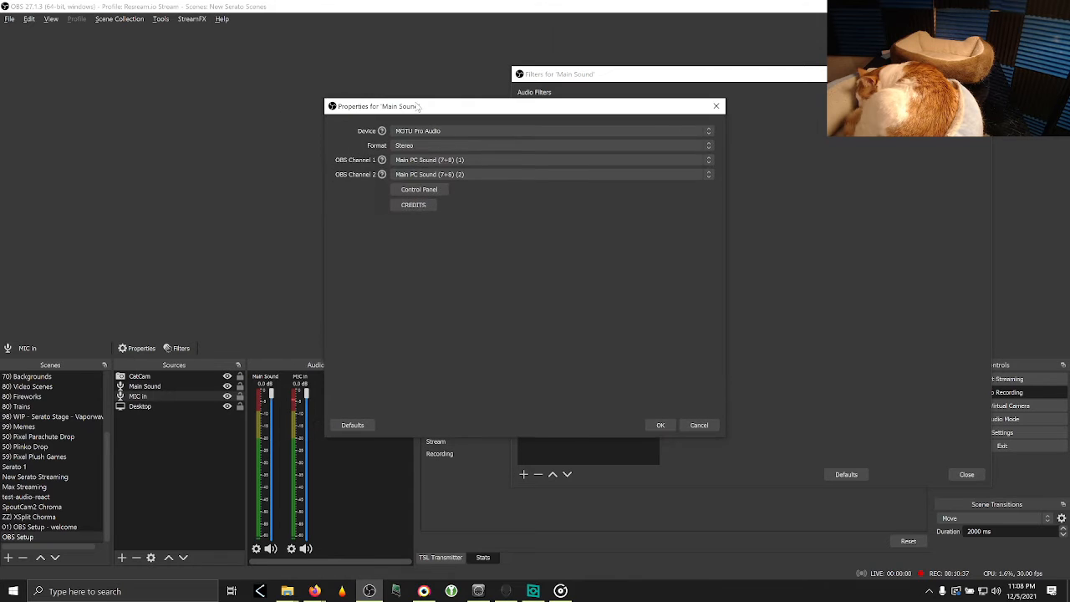
- Open the Windows Sound settings, look through the recording devices, and close the dialog without changes
right_click(625, 591)
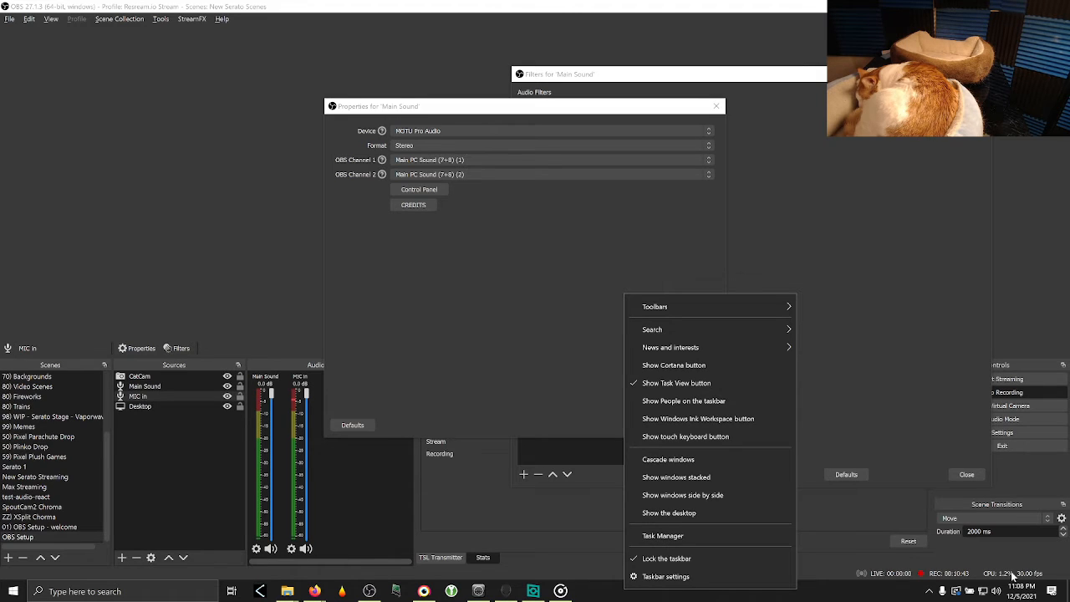
right_click(996, 592)
click(949, 563)
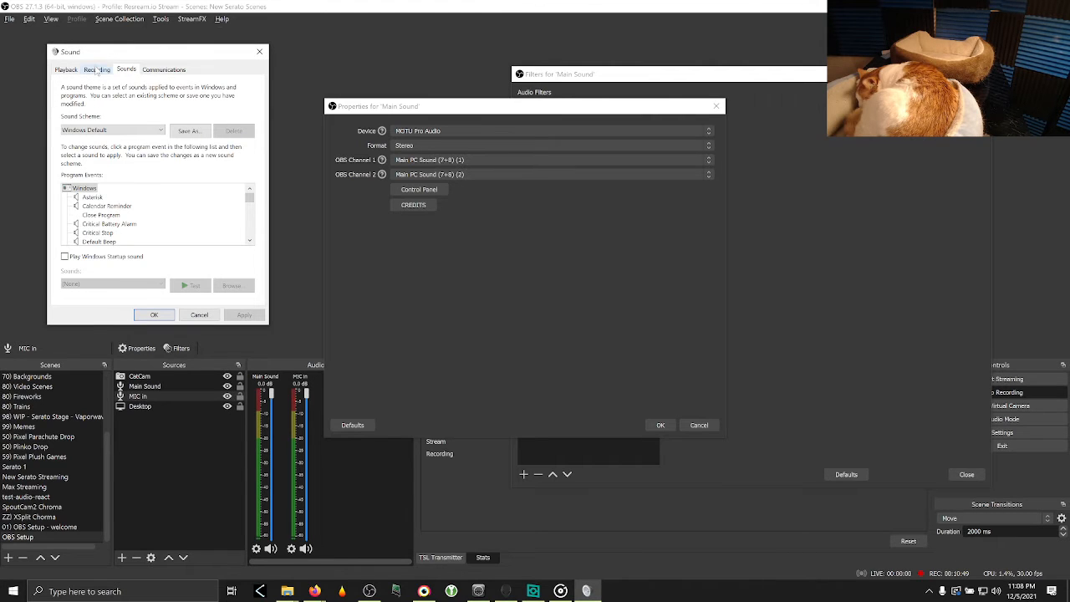
click(96, 69)
drag(253, 125, 238, 267)
click(197, 318)
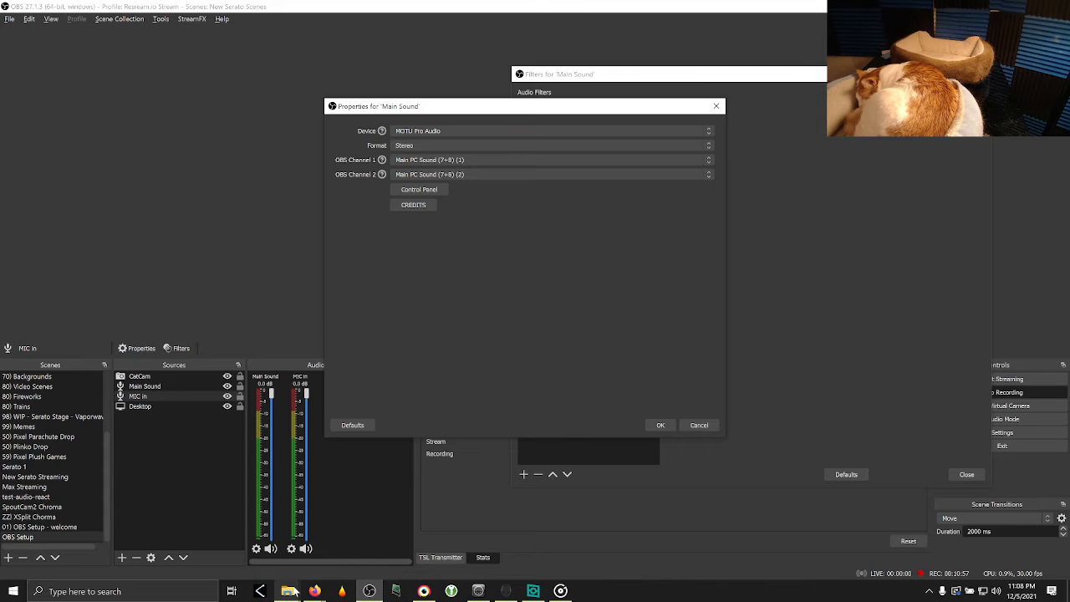
- Switch to the MOTU UltraLite AVB page and examine its mixer channels and the To Computer rows of the routing matrix
mouse_move(432, 594)
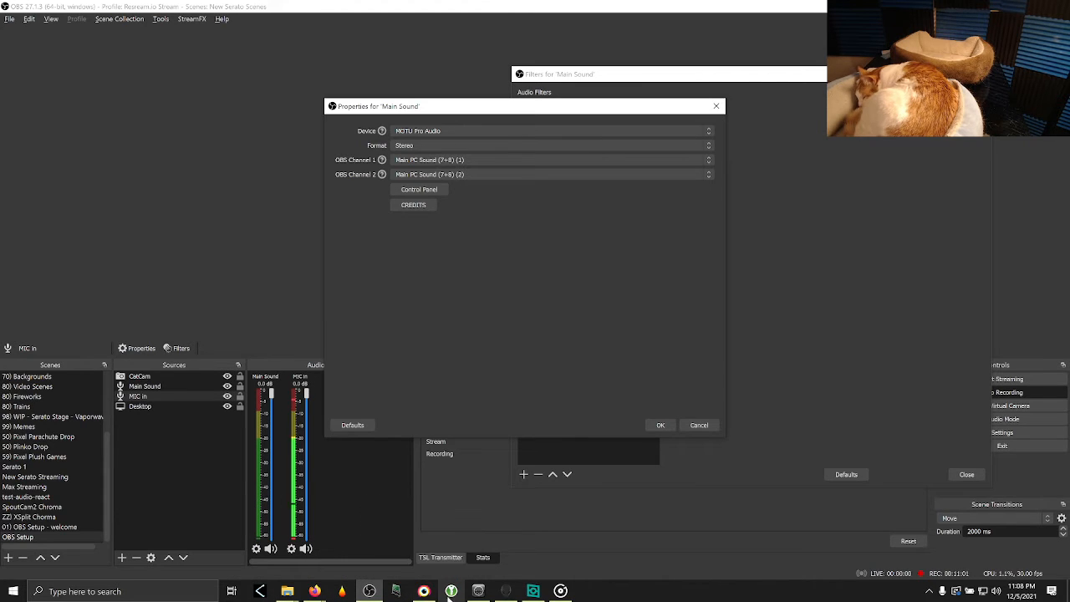
mouse_move(315, 591)
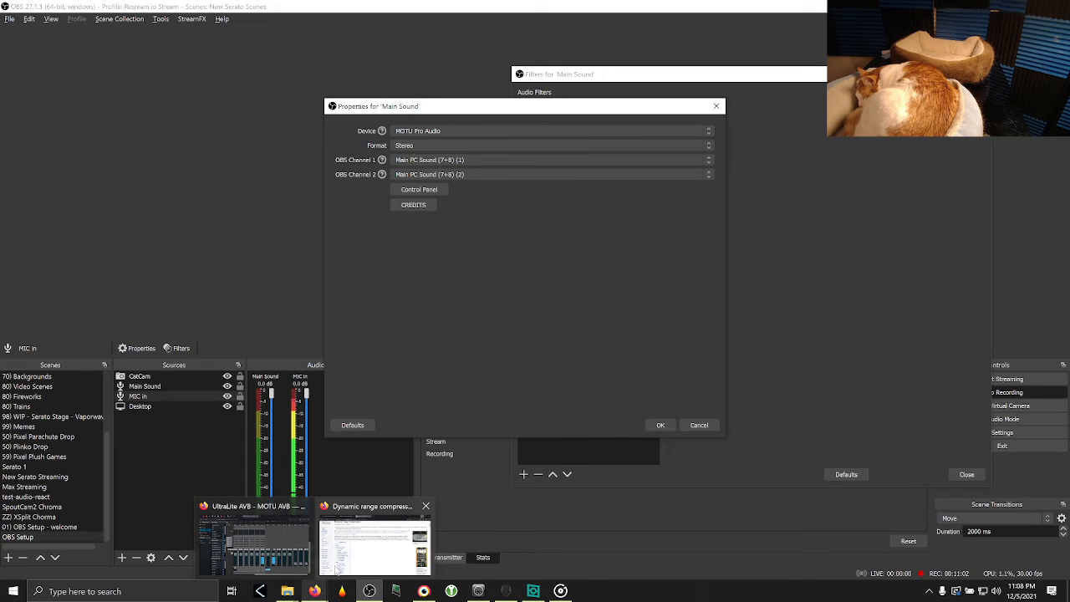
click(298, 532)
scroll(691, 312, up, 3)
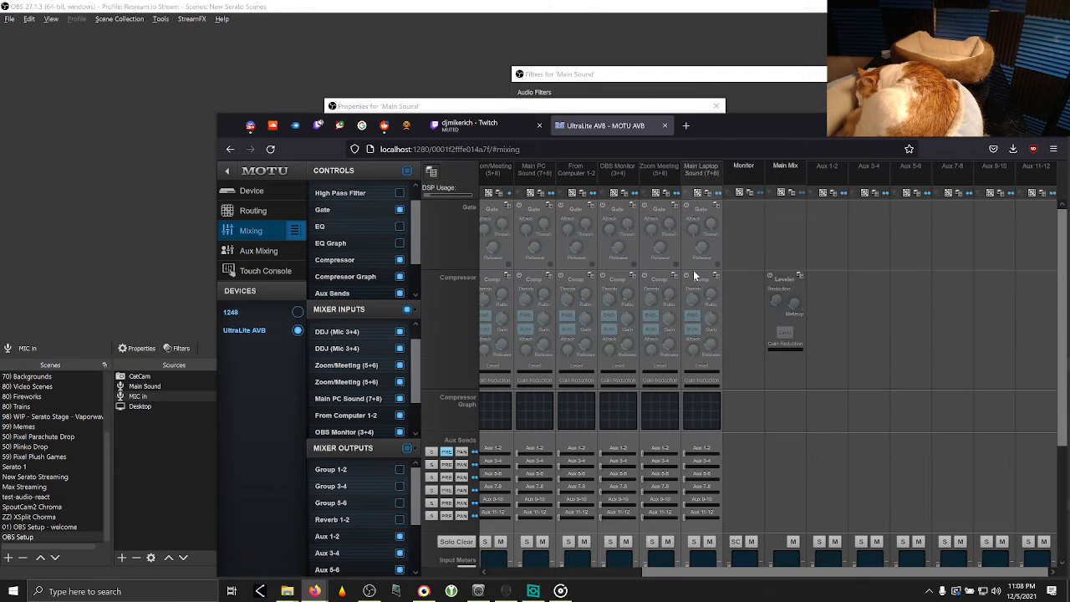
scroll(694, 276, down, 3)
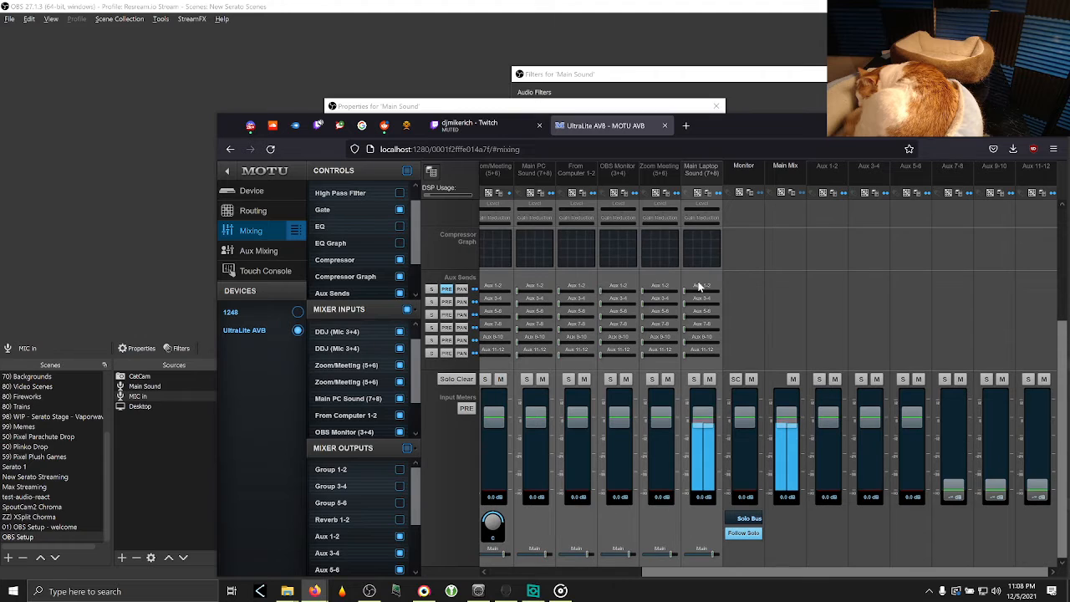
click(259, 211)
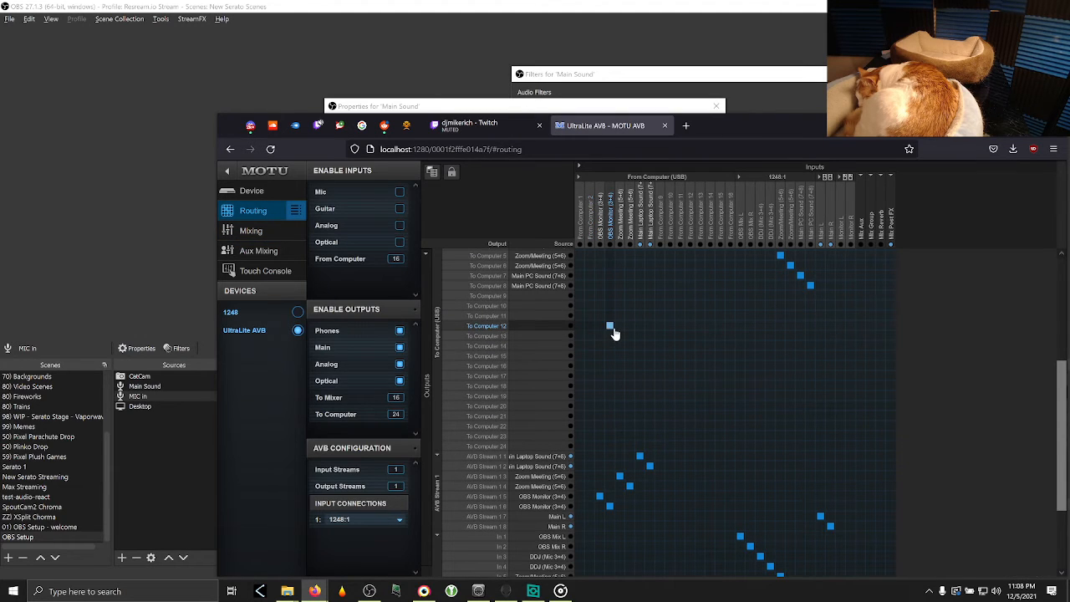
click(620, 326)
drag(623, 337, 502, 466)
scroll(645, 365, up, 4)
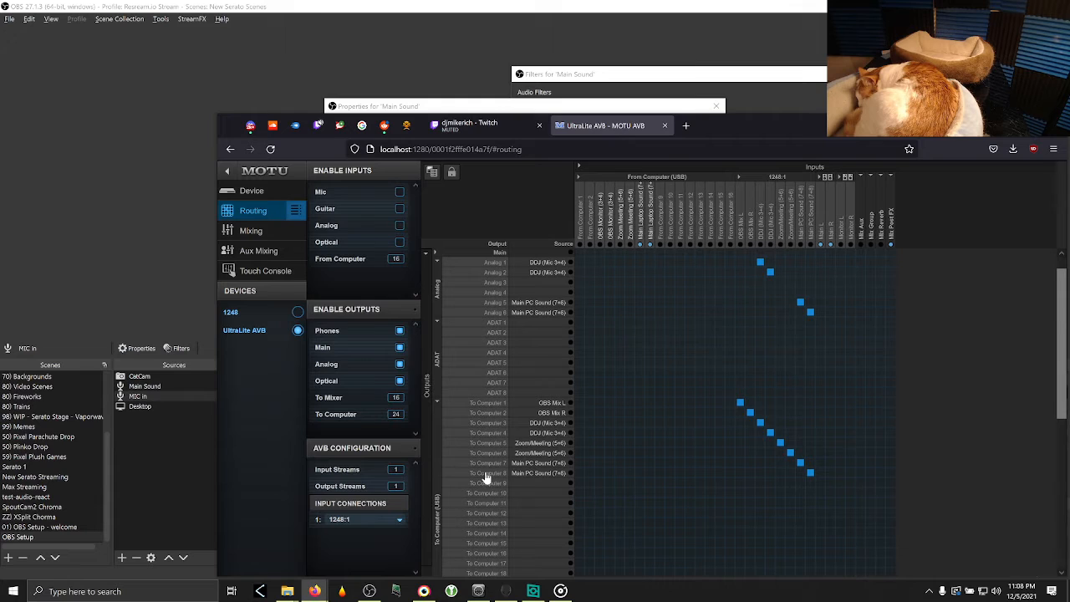
- Check the inputs available for OBS Channel 1 in Main Sound's properties and return to the MOTU routing matrix
click(555, 75)
click(437, 160)
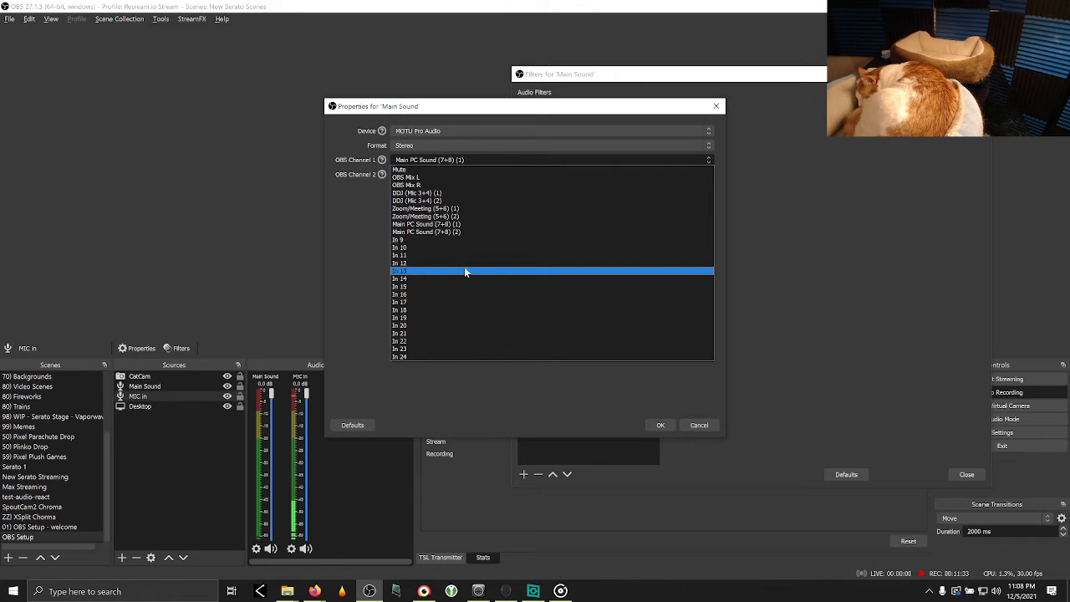
key(alt+Tab)
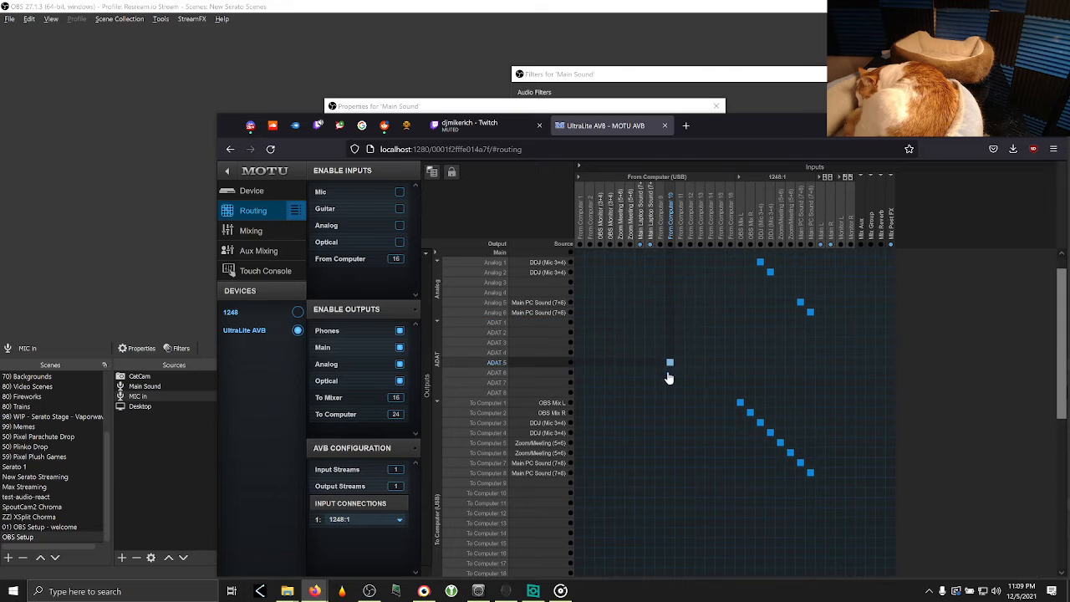
- Try routing Main Laptop Sound (7+8) to To Computer 7, and restore Main PC Sound (7+8) as its source
click(640, 465)
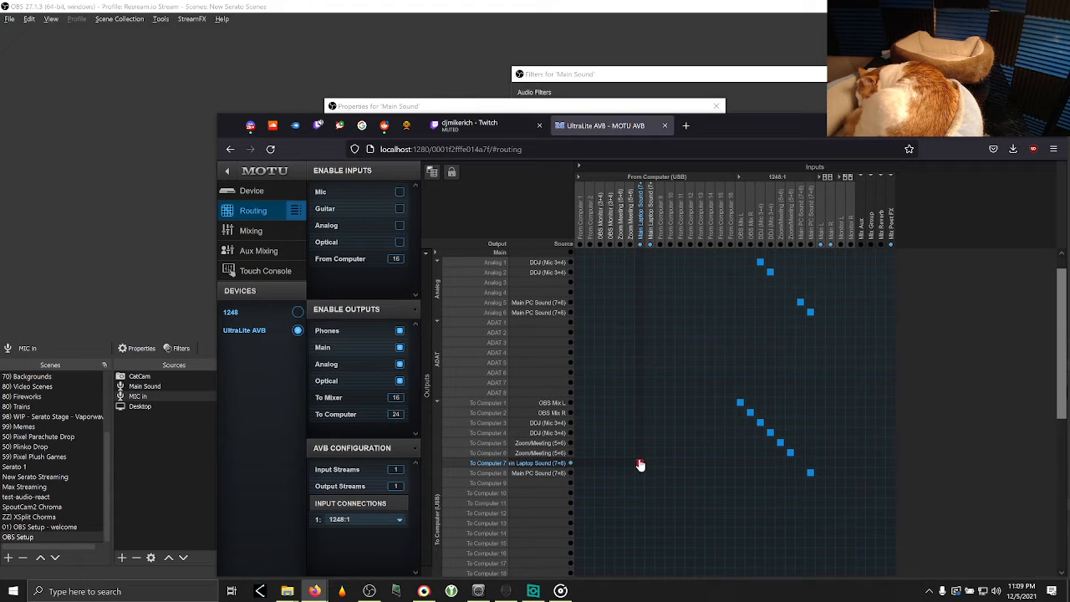
click(800, 465)
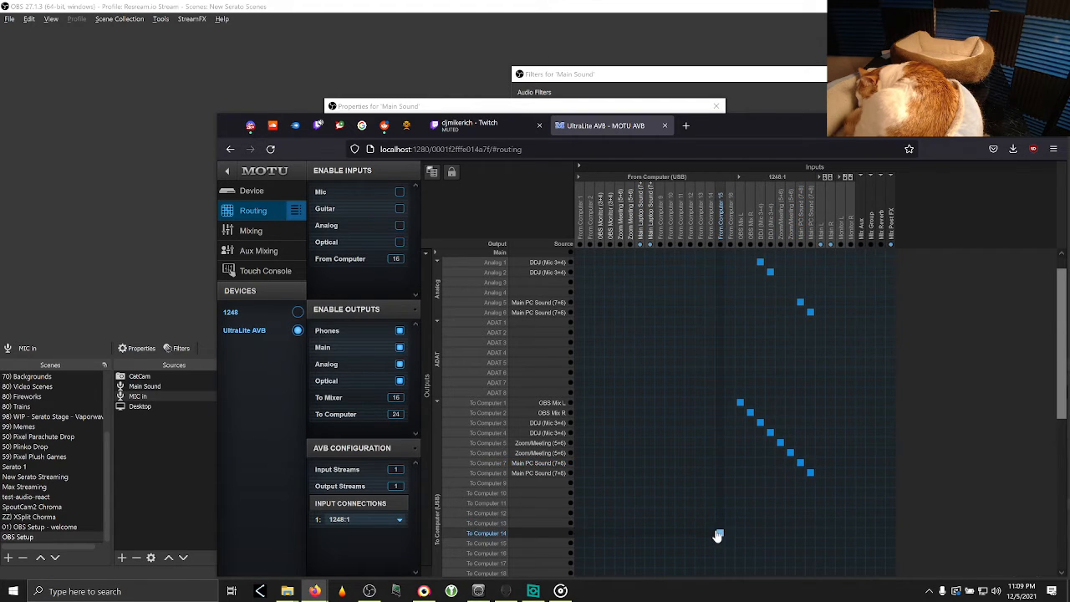
- Route the two Main Laptop Sound (7+8) inputs to To Computer 9 and To Computer 10 in the routing matrix
scroll(691, 482, up, 1)
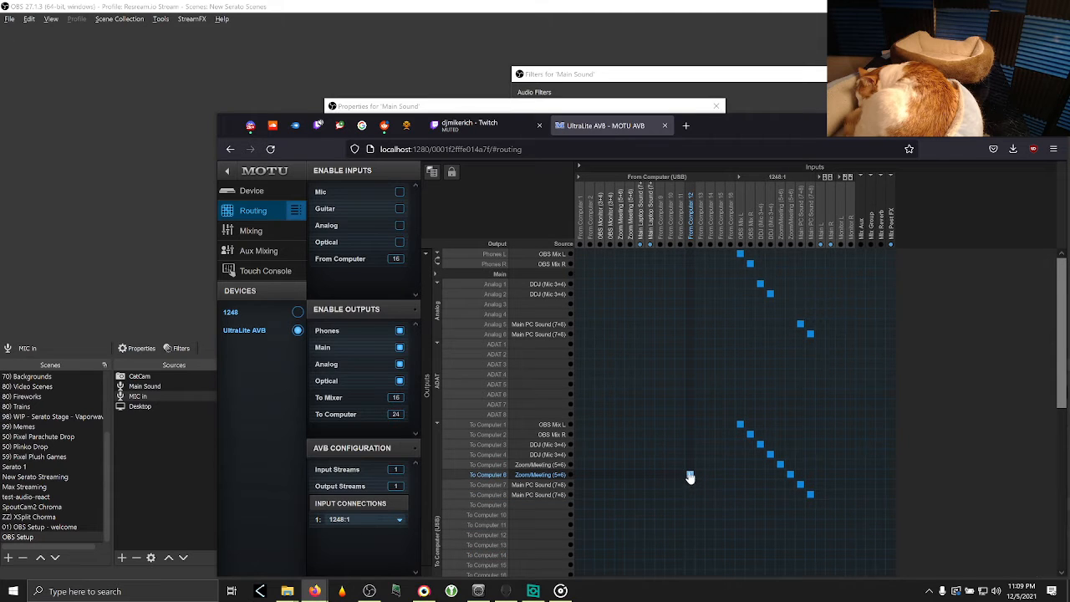
scroll(689, 475, down, 2)
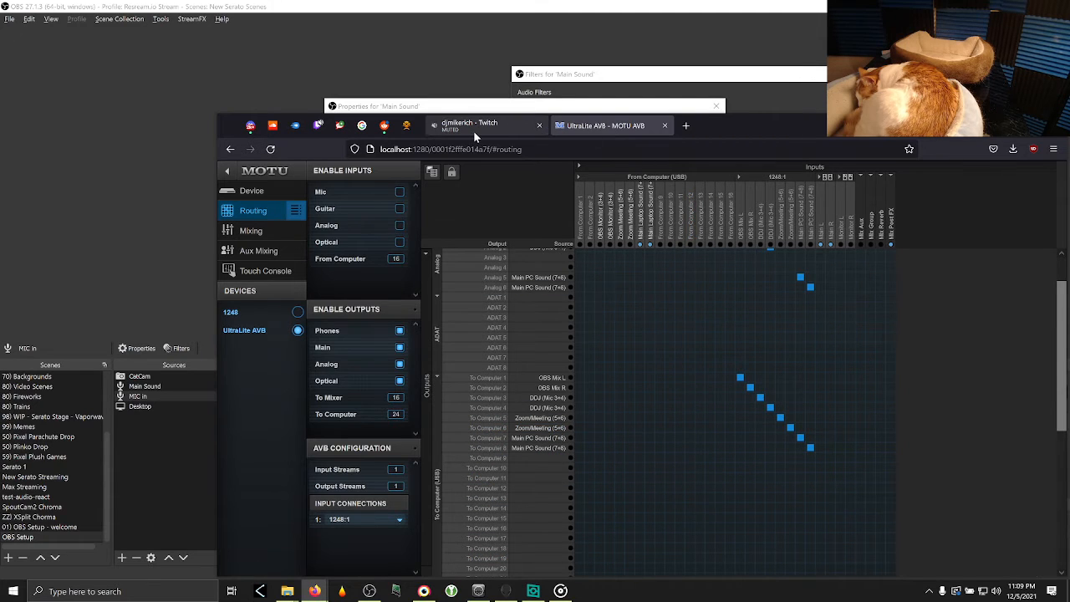
scroll(619, 277, up, 2)
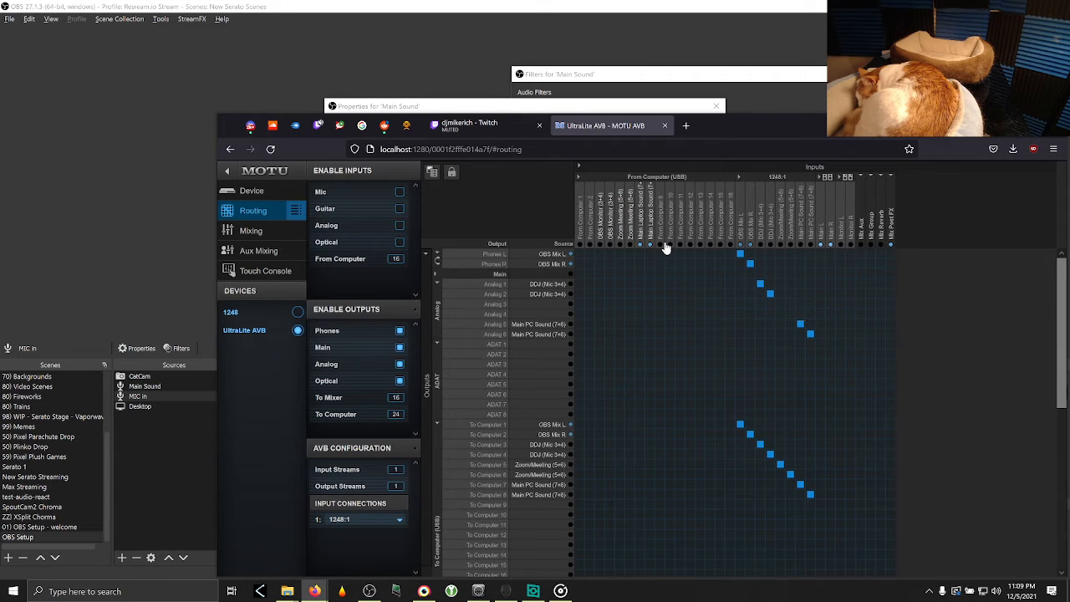
click(642, 505)
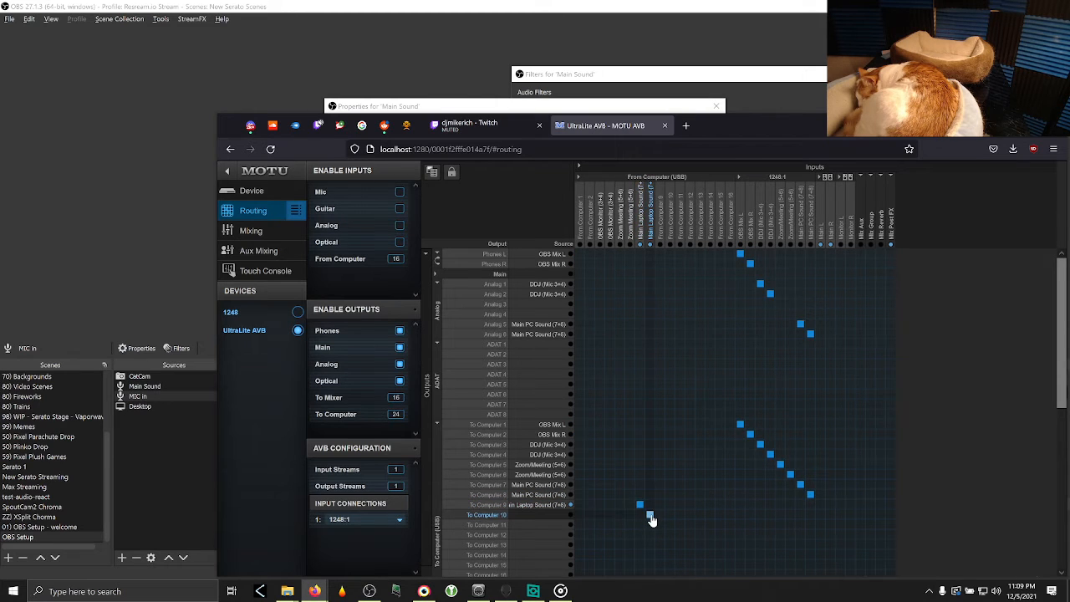
click(652, 515)
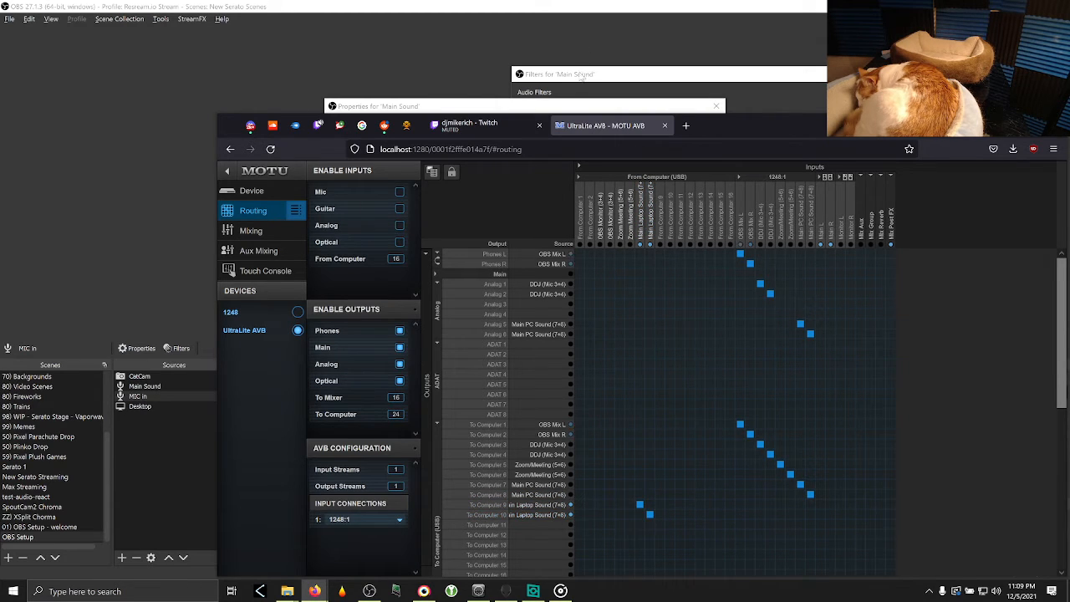
- Return to OBS and set Main Sound's OBS Channel 1 to In 9 and OBS Channel 2 to In 10
click(581, 75)
click(454, 160)
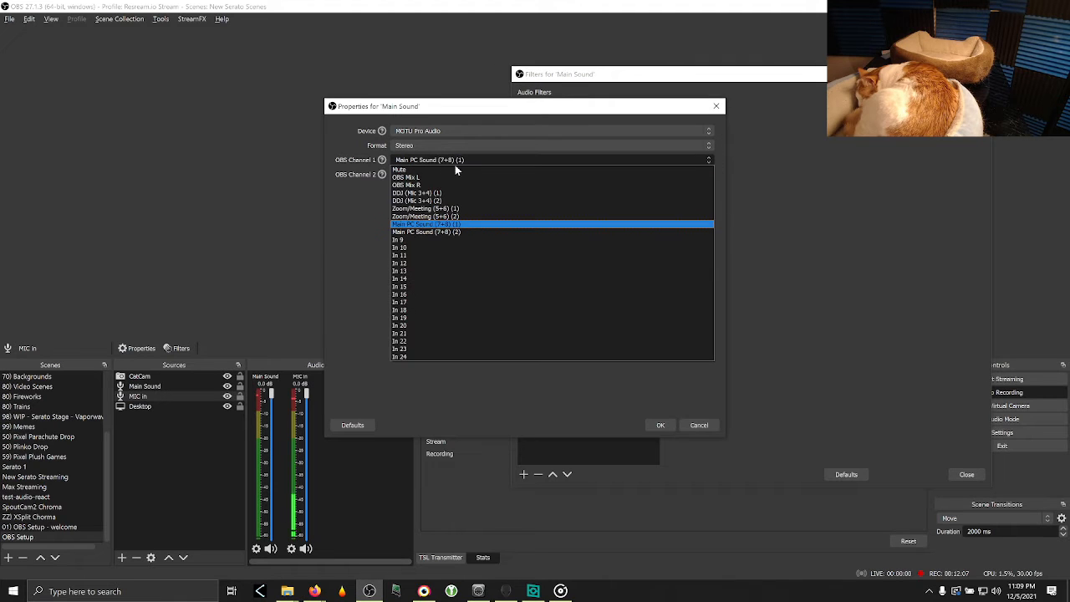
click(415, 241)
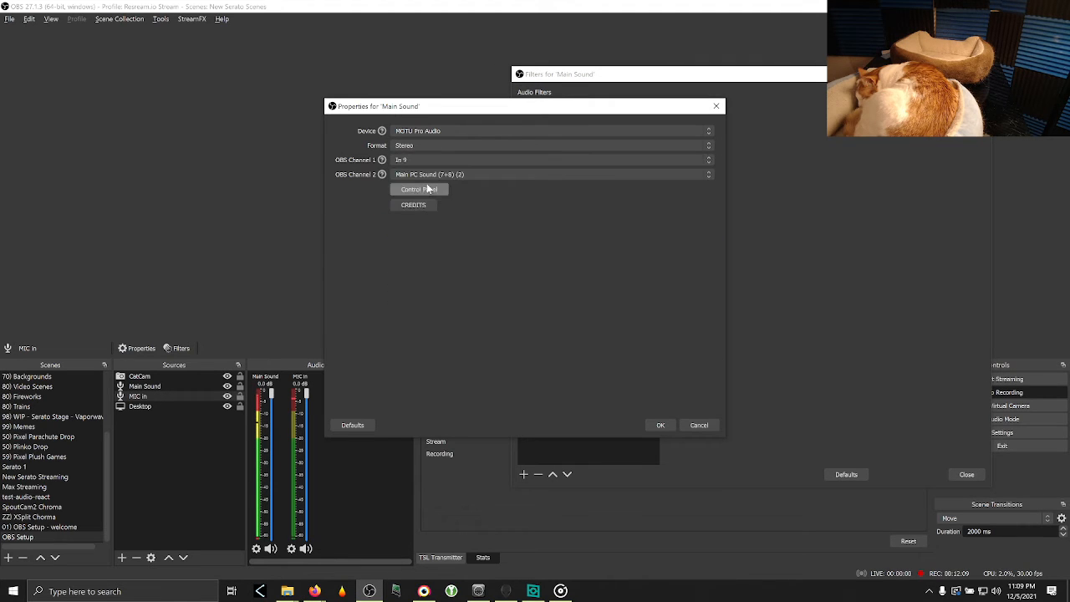
click(414, 174)
click(398, 262)
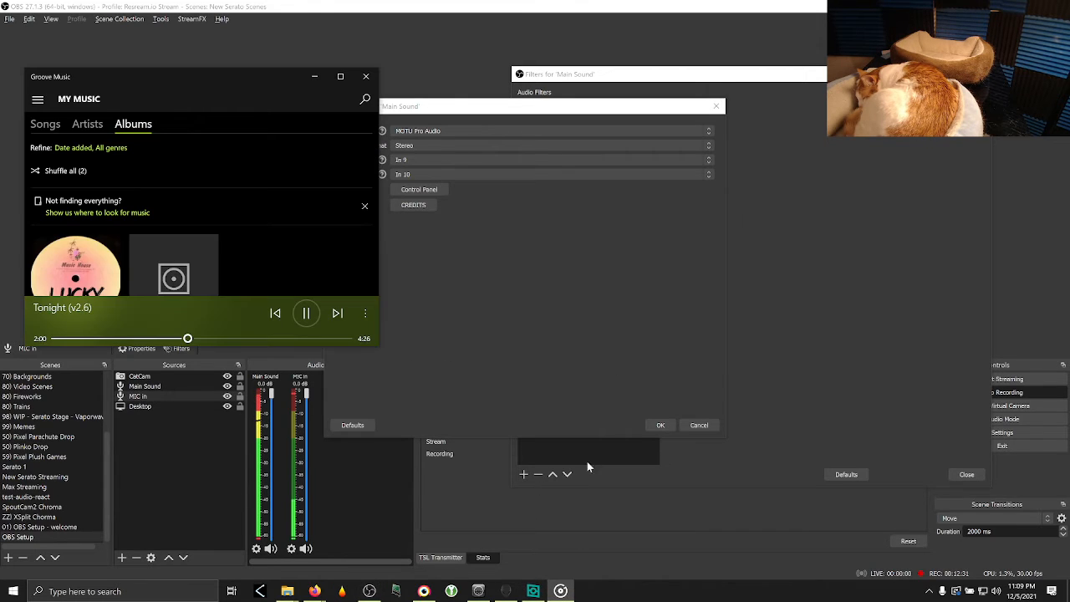
- Switch to Groove Music and pause the track Tonight (v2.6)
click(560, 591)
click(306, 313)
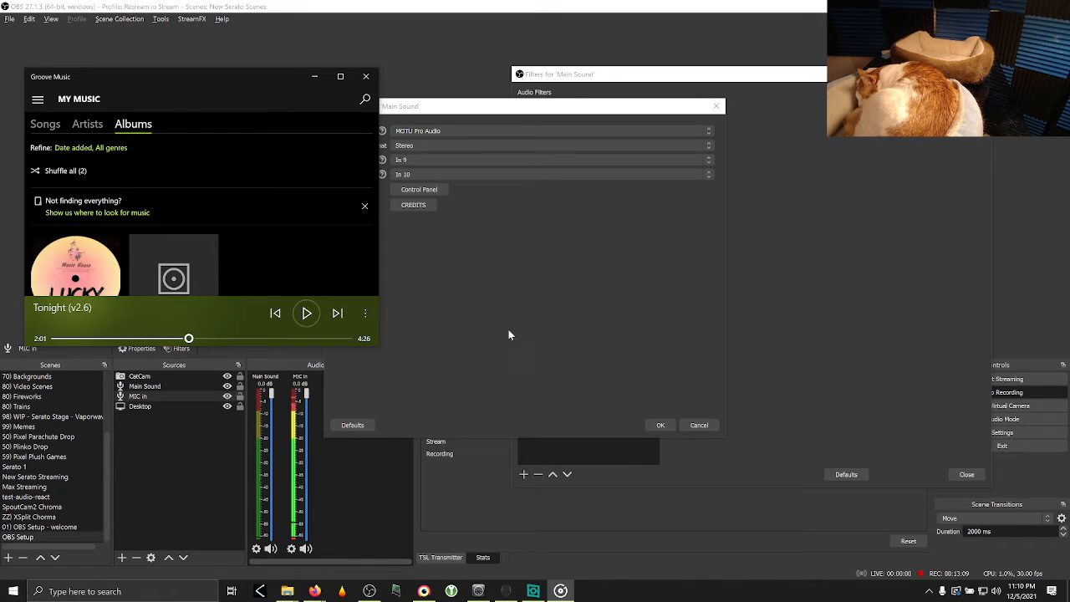
- Open Main Sound's filters from the OBS audio mixer and add a Compressor filter with its default name
right_click(260, 471)
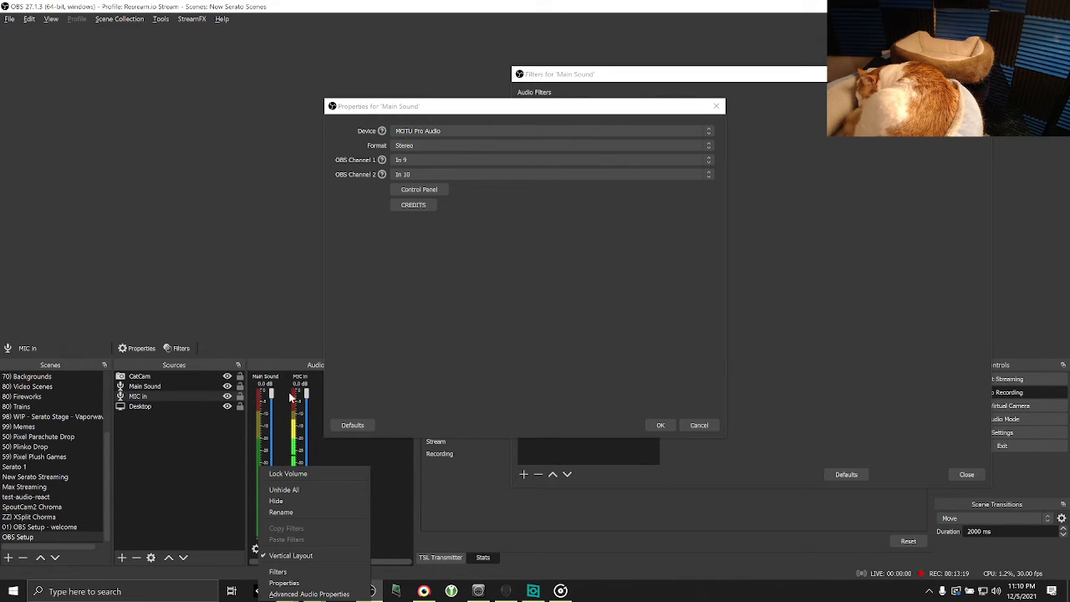
click(281, 572)
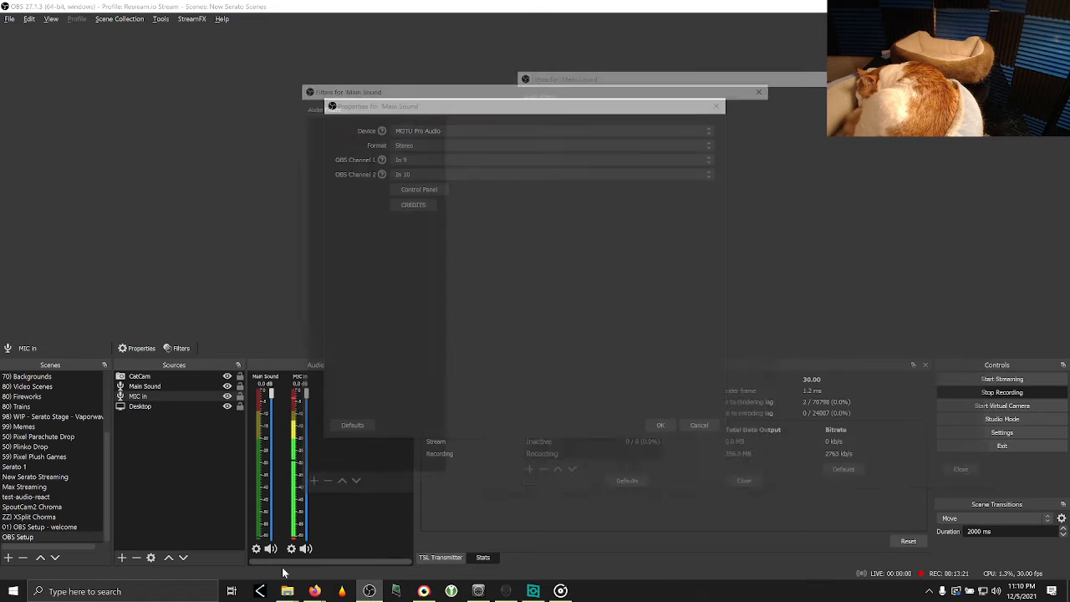
click(307, 487)
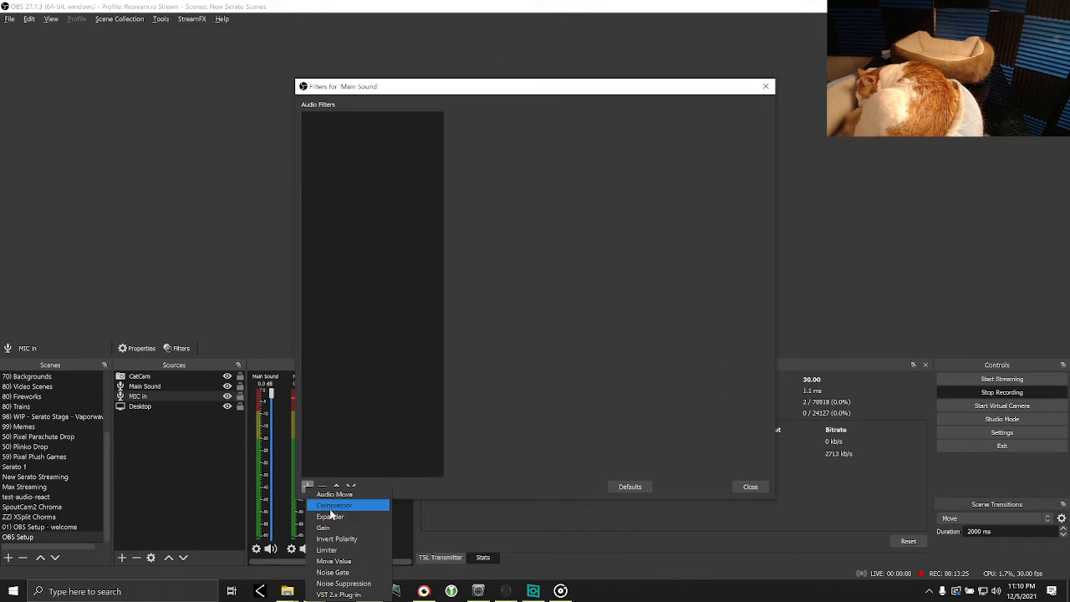
click(331, 506)
click(513, 313)
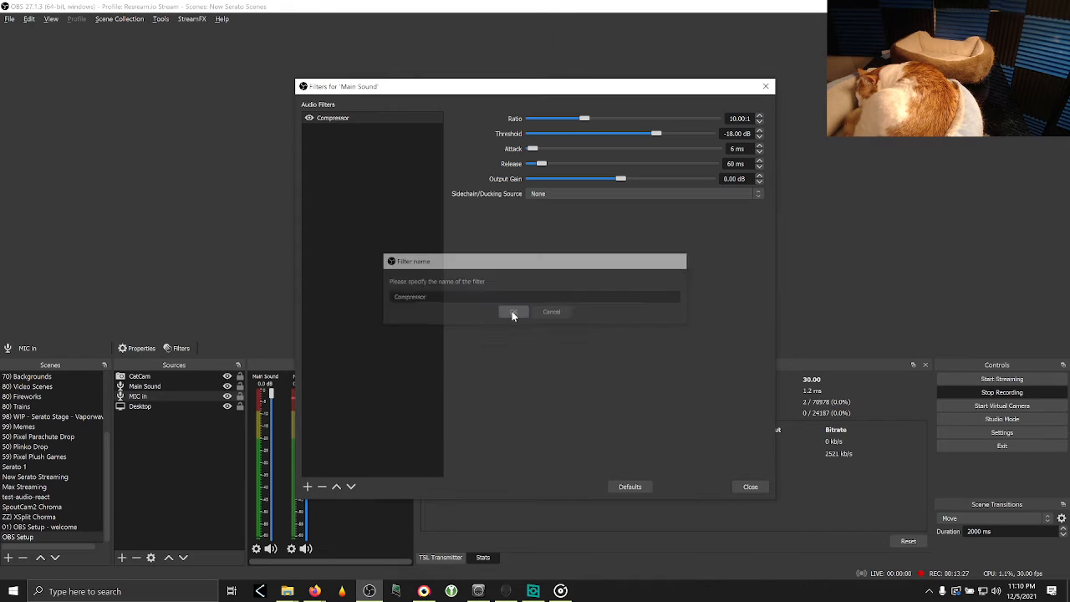
- Set the sidechain/ducking source of Main Sound's Compressor to MIC in
click(542, 194)
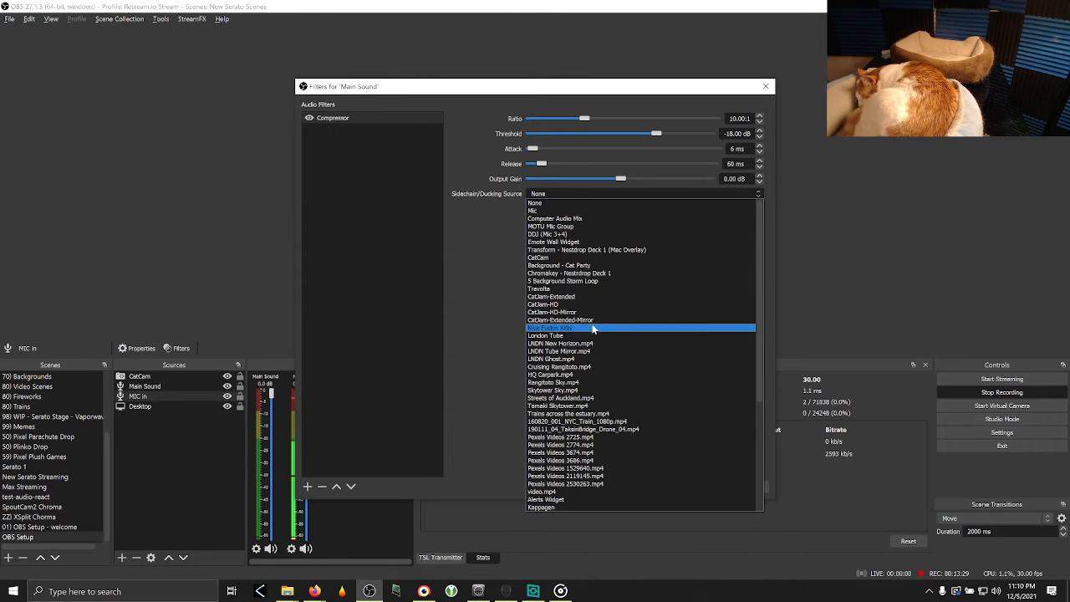
scroll(590, 327, down, 7)
click(544, 508)
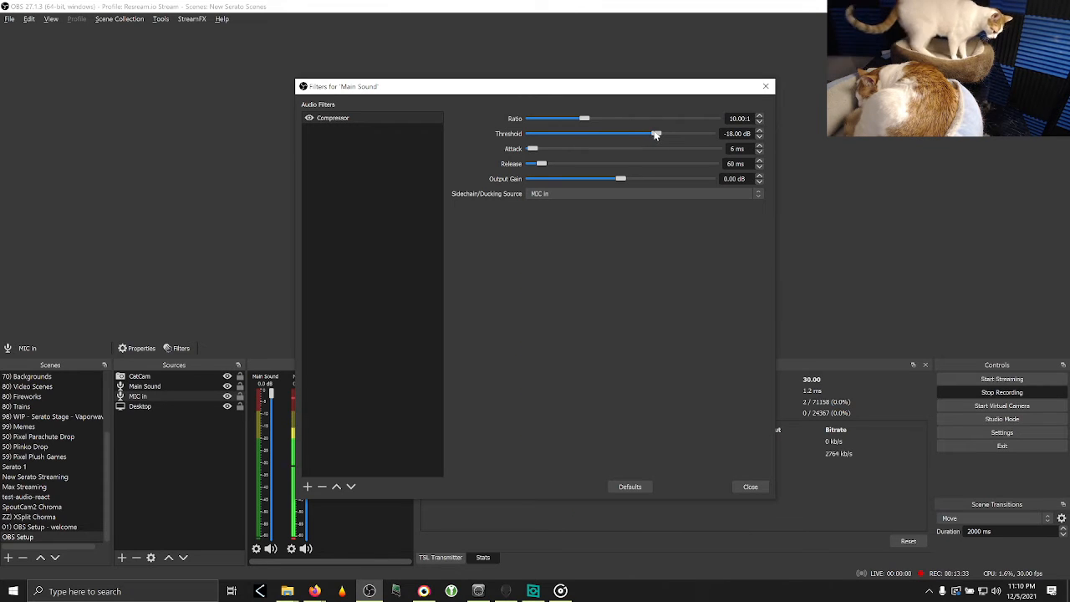
- Set the Main Sound Compressor's ratio to 32.00:1 and its threshold to -33.60 dB
drag(584, 118, 716, 117)
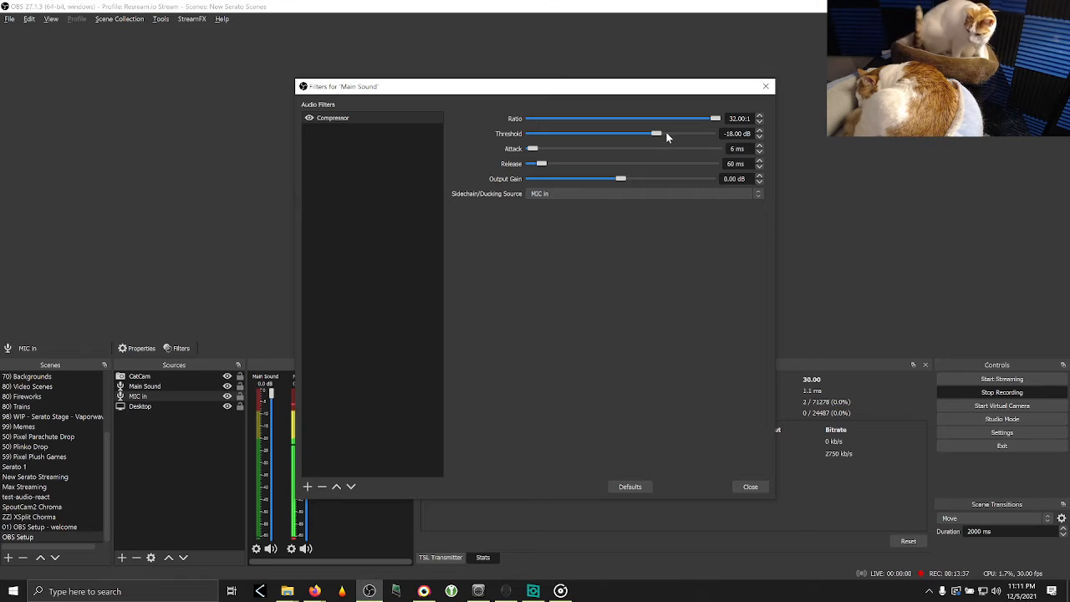
drag(657, 134, 611, 135)
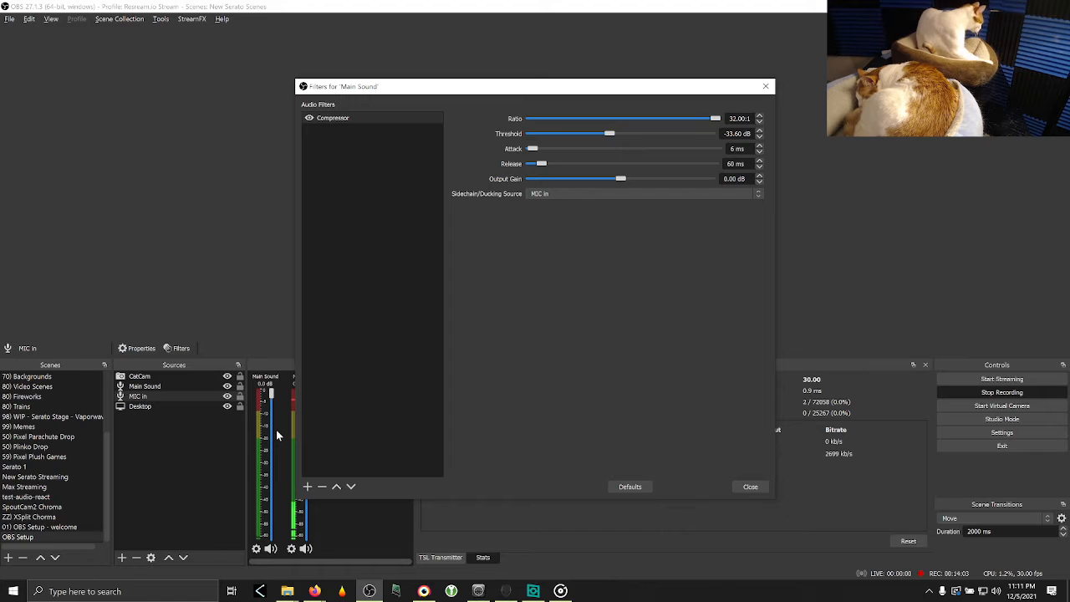
- Switch to Groove Music and resume playing the track Tonight (v2.6)
click(563, 589)
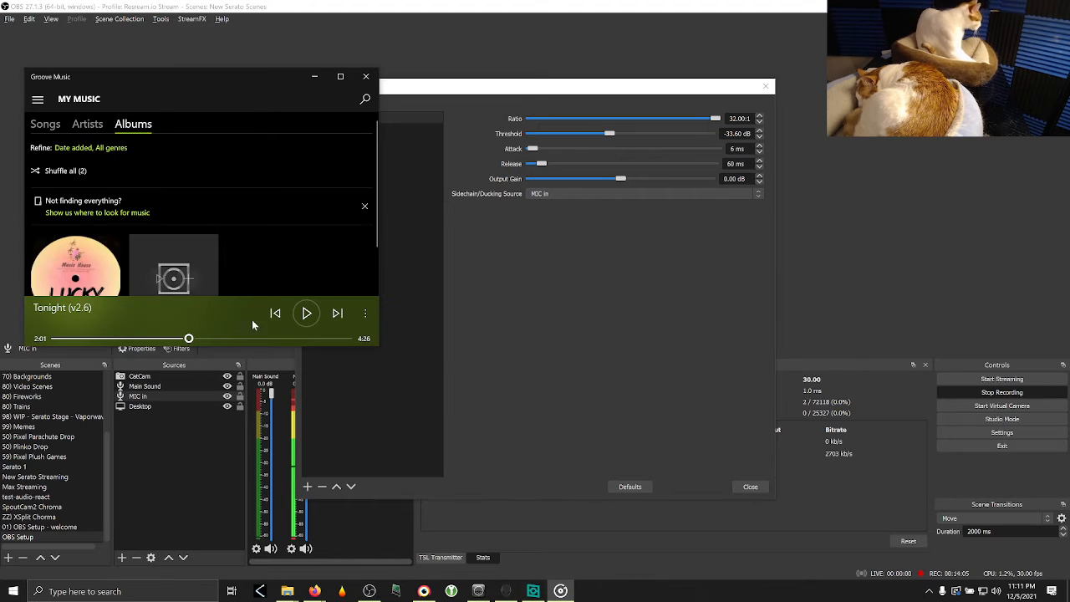
click(306, 313)
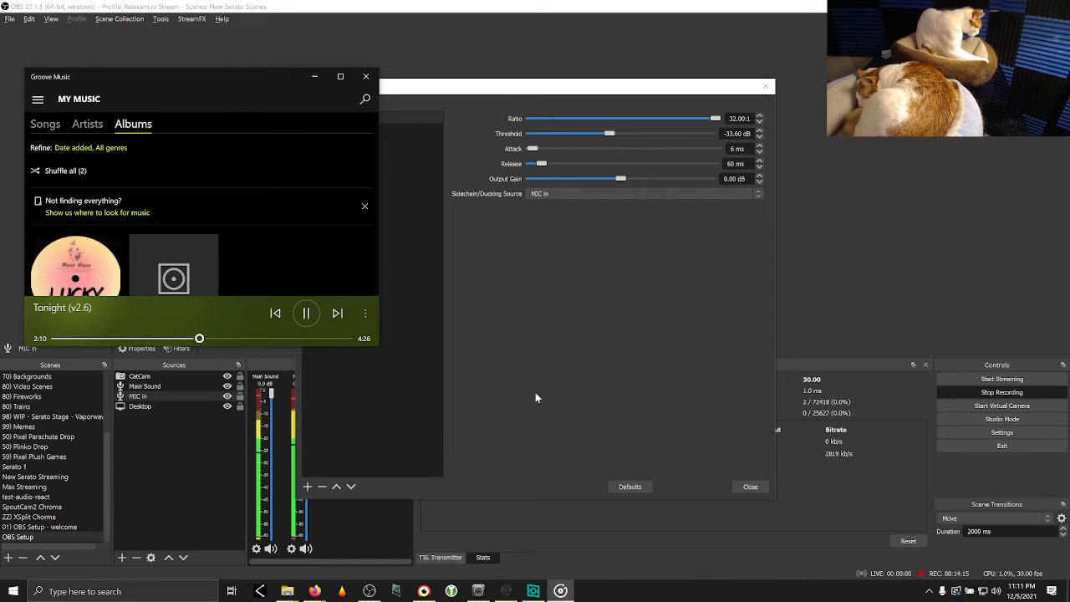
- Return to OBS and set the Main Sound Compressor's release to 288 ms
drag(542, 164, 625, 164)
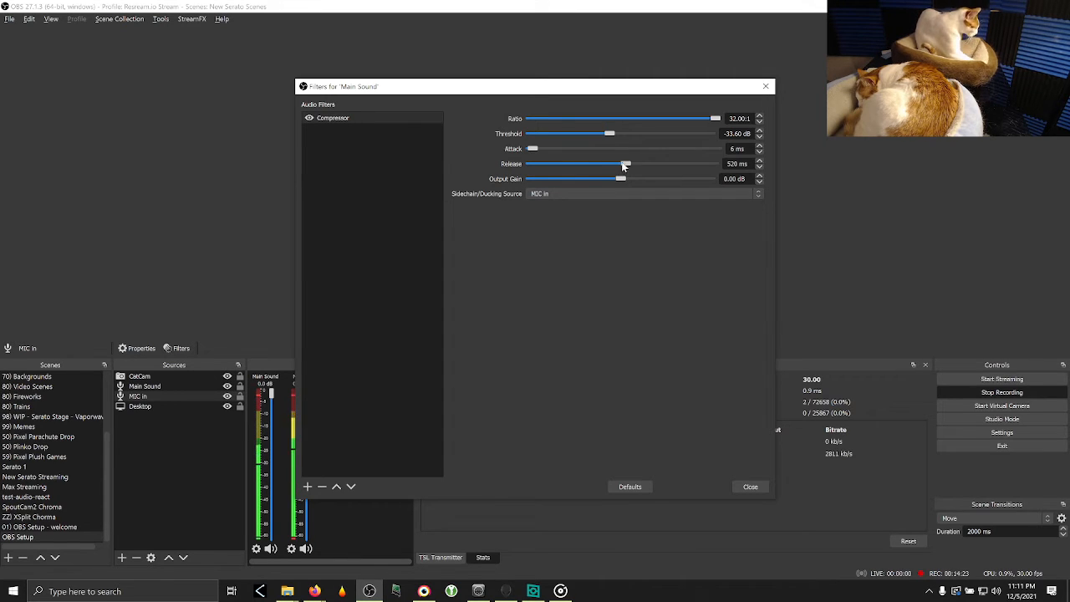
drag(623, 166, 583, 168)
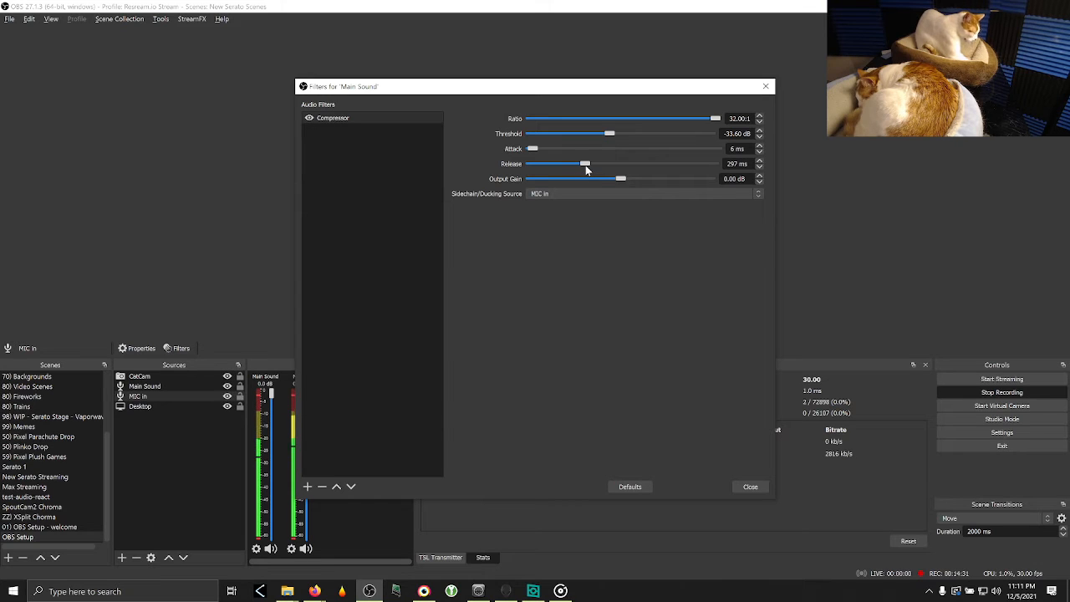
drag(584, 164, 581, 163)
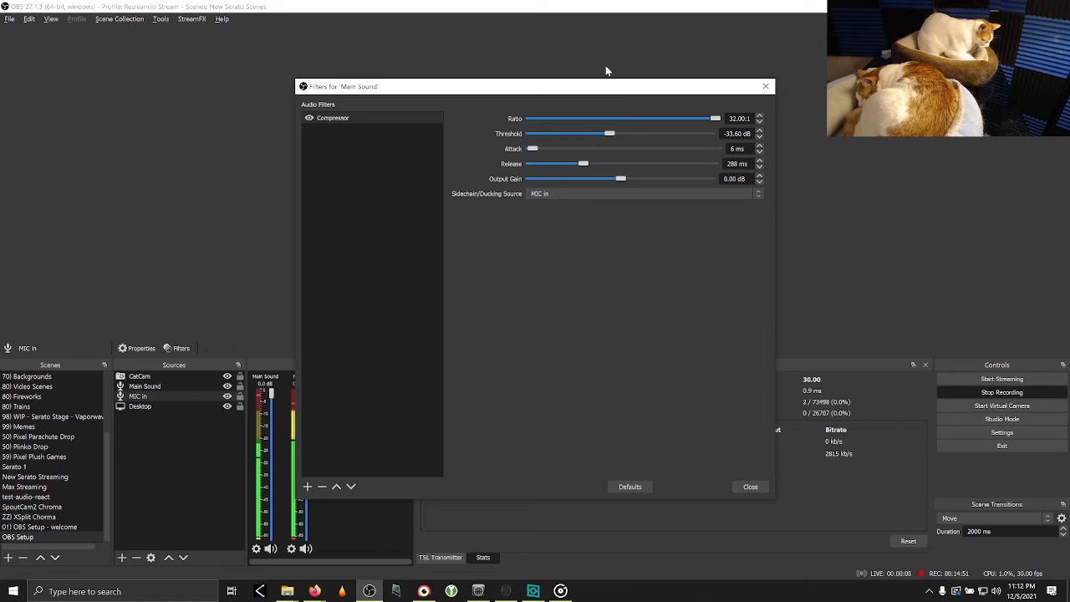
click(307, 486)
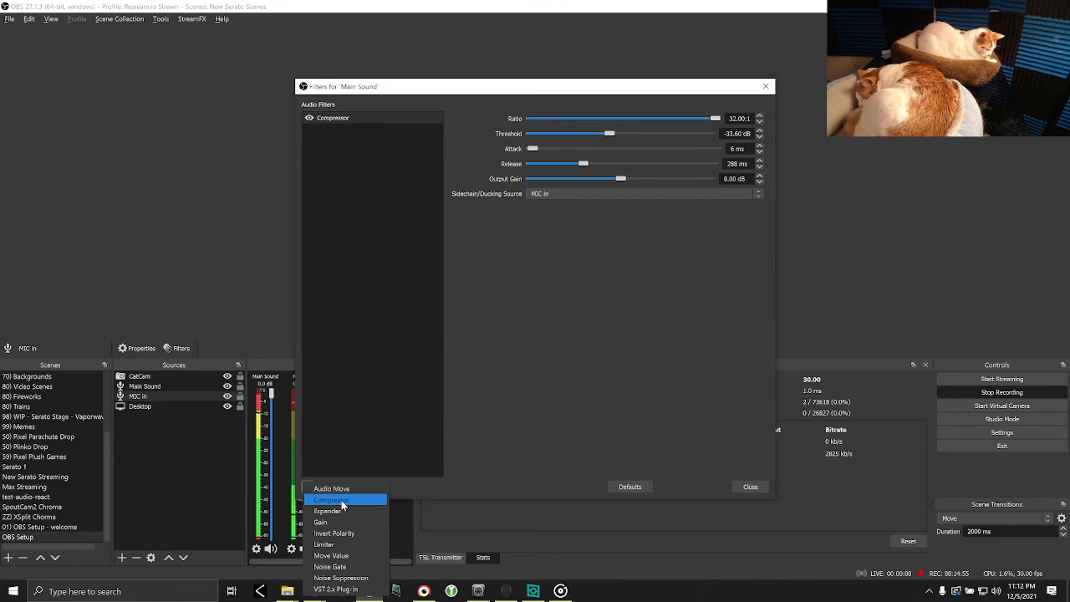
click(327, 511)
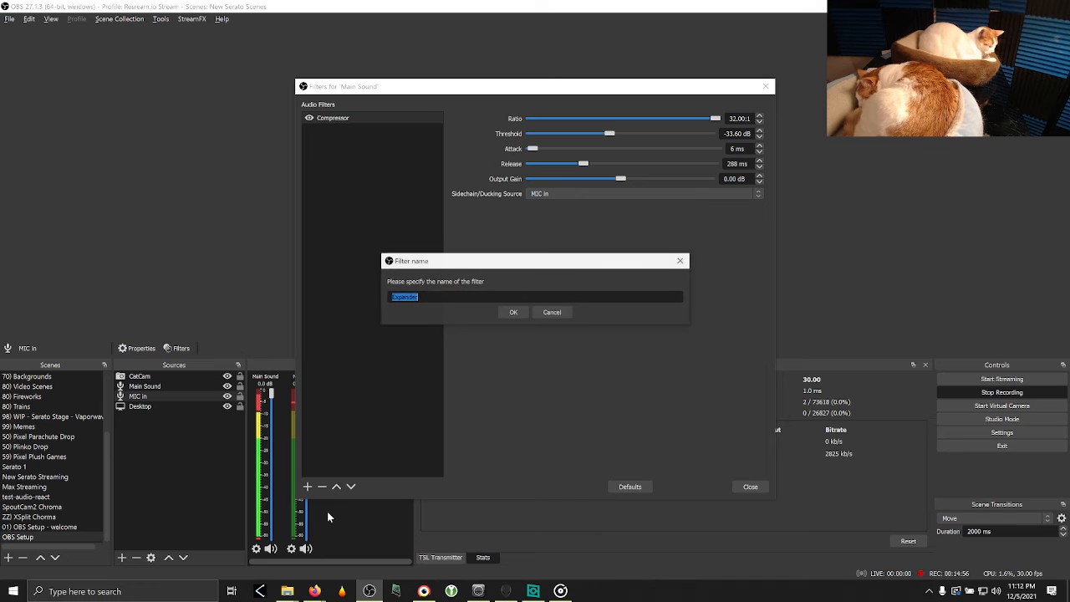
click(511, 315)
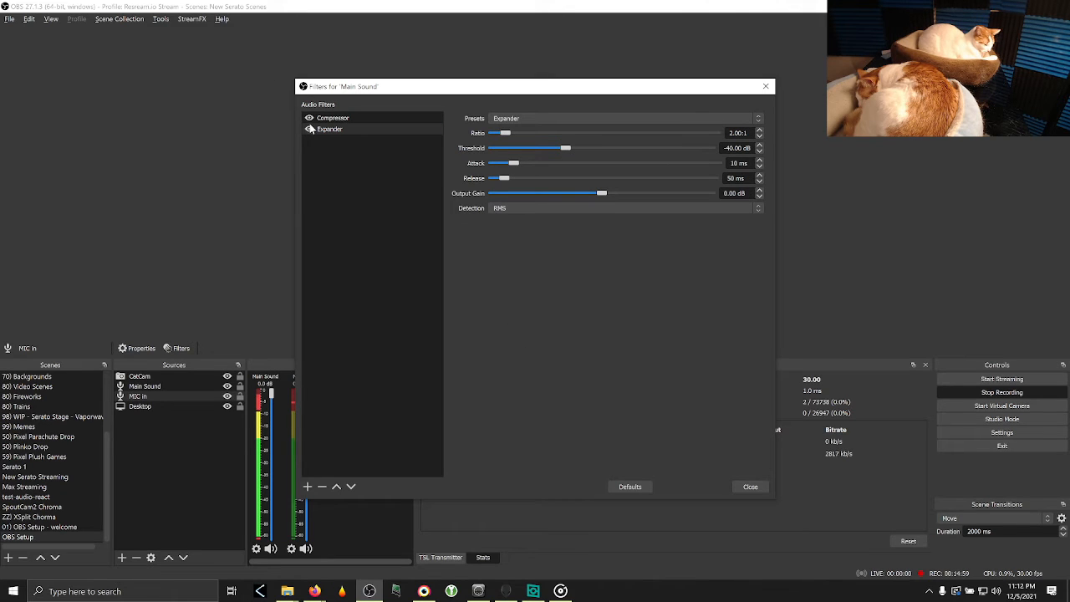
click(328, 132)
key(Delete)
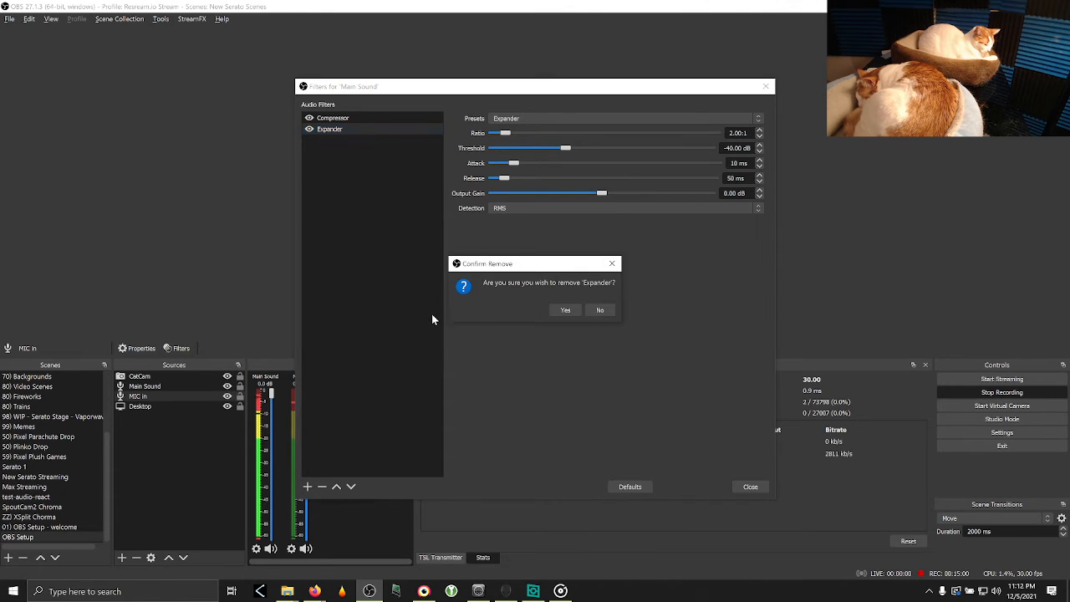
click(560, 311)
click(305, 487)
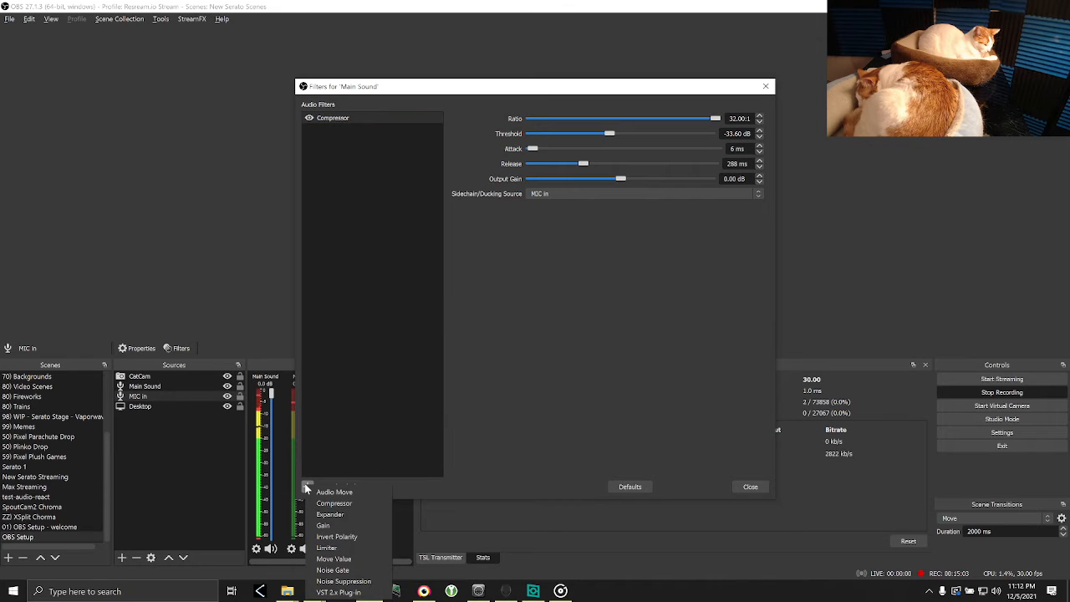
click(338, 592)
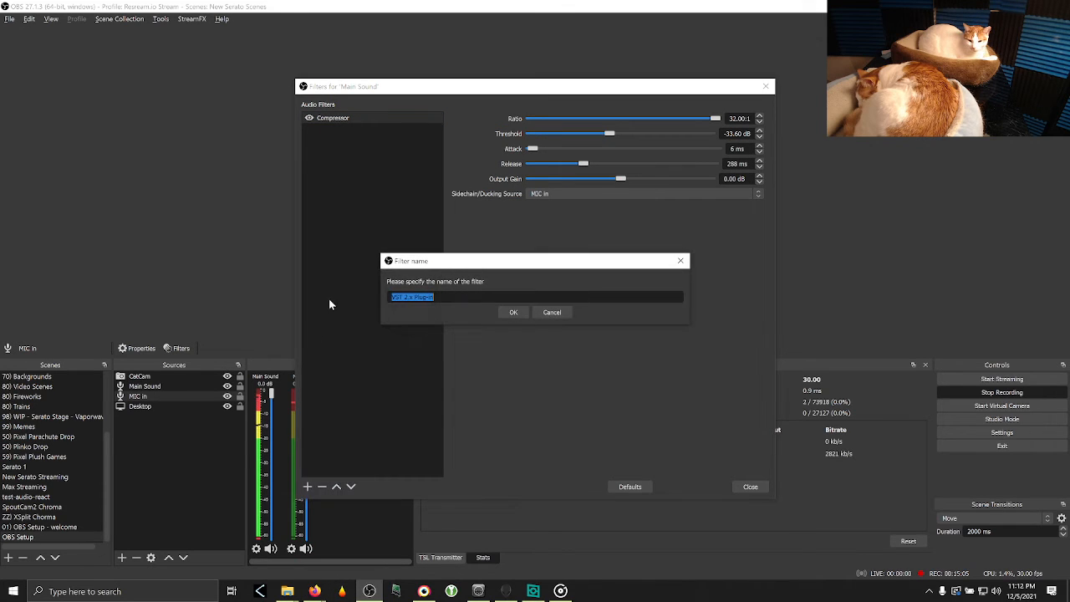
- Switch to Groove Music, skip ahead in Tonight (v2.6) to 4:03 and pause it
click(561, 592)
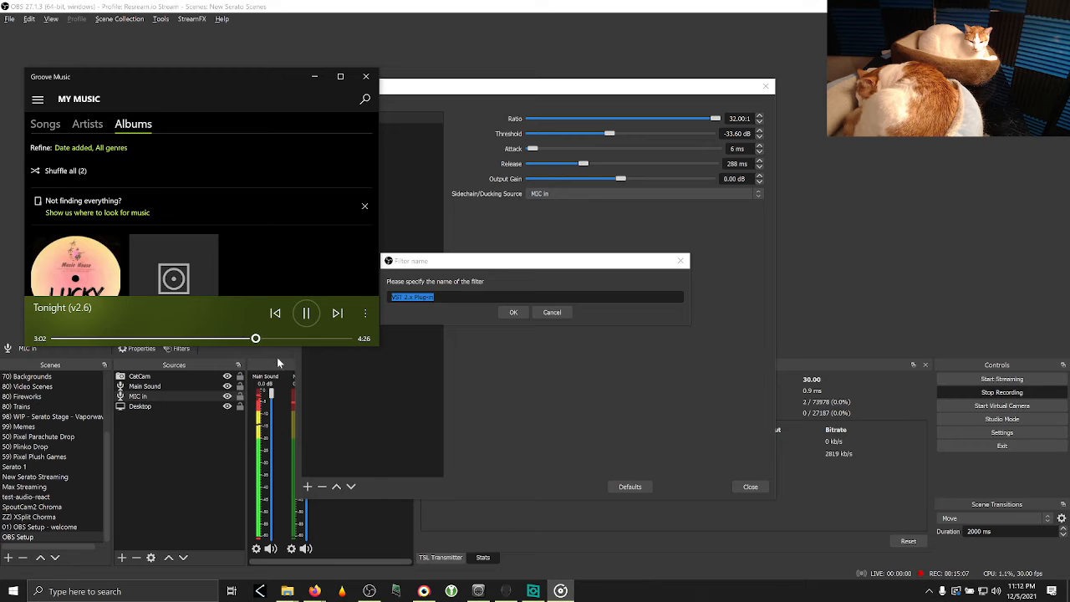
click(321, 338)
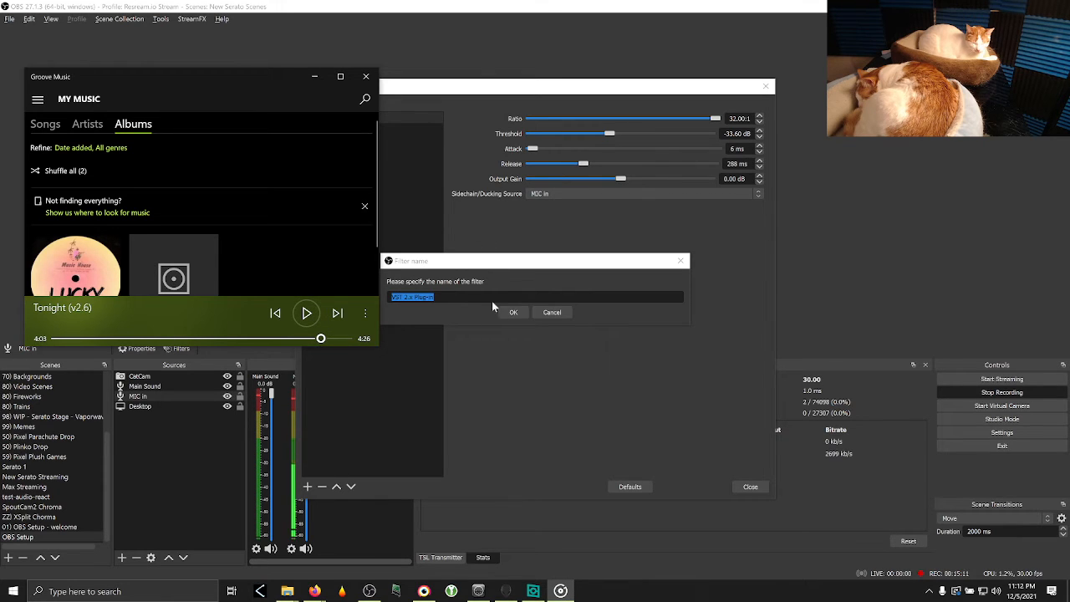
click(448, 295)
drag(449, 297, 318, 292)
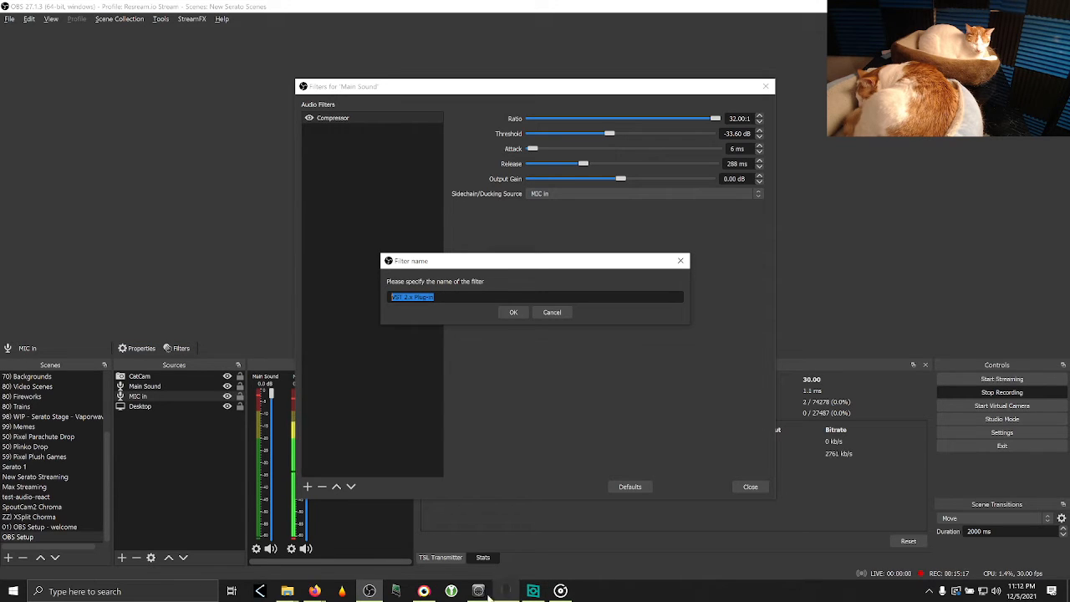
click(551, 312)
- Add a VST 2.x Plug-in filter with its default name to Main Sound and choose Frontier as its plug-in
click(306, 486)
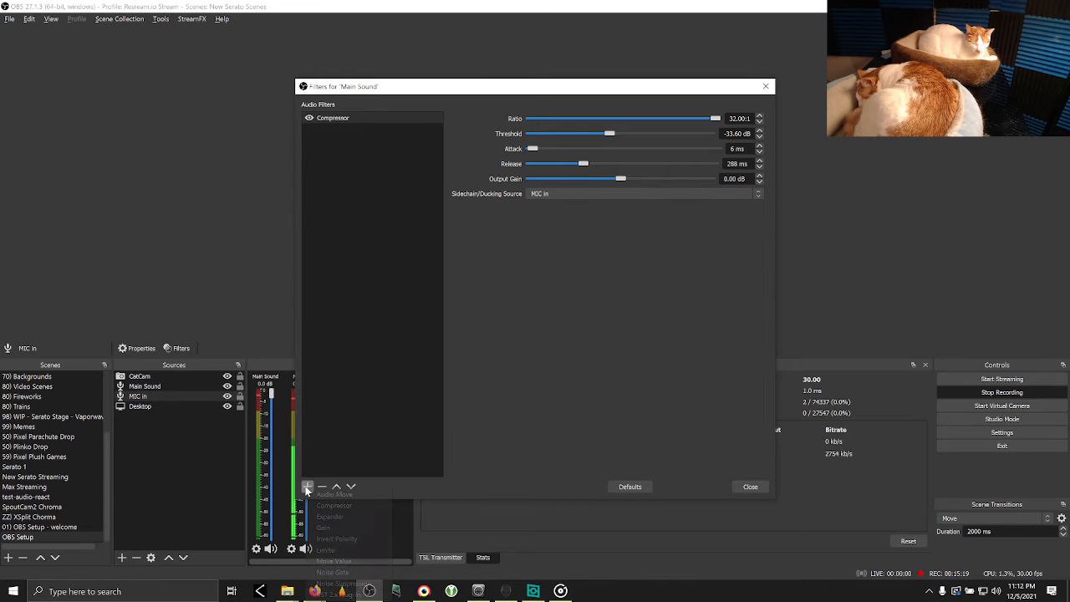
click(341, 594)
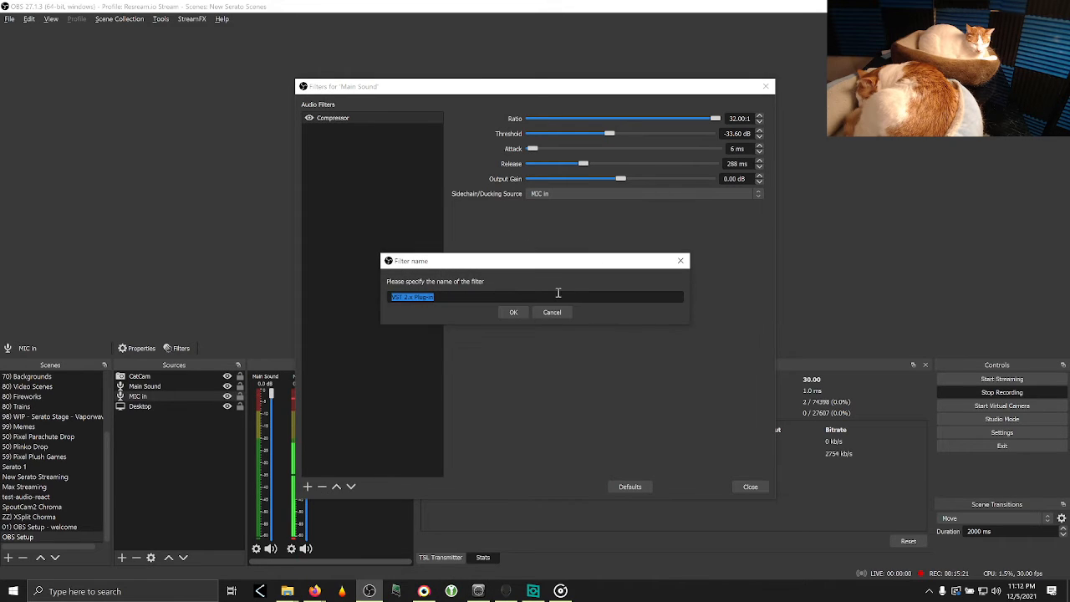
click(504, 308)
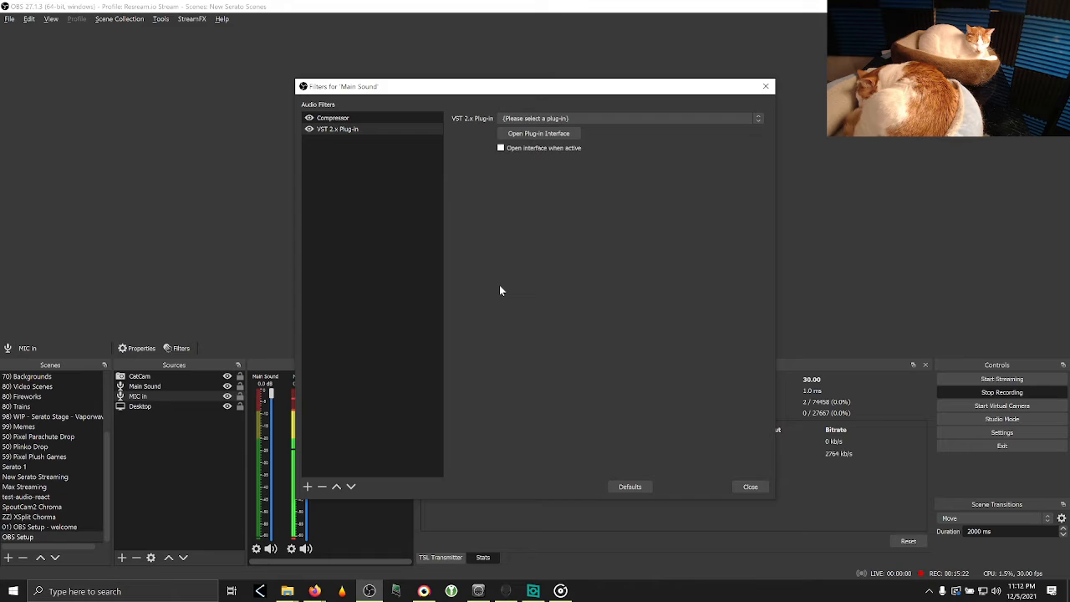
click(535, 119)
click(520, 135)
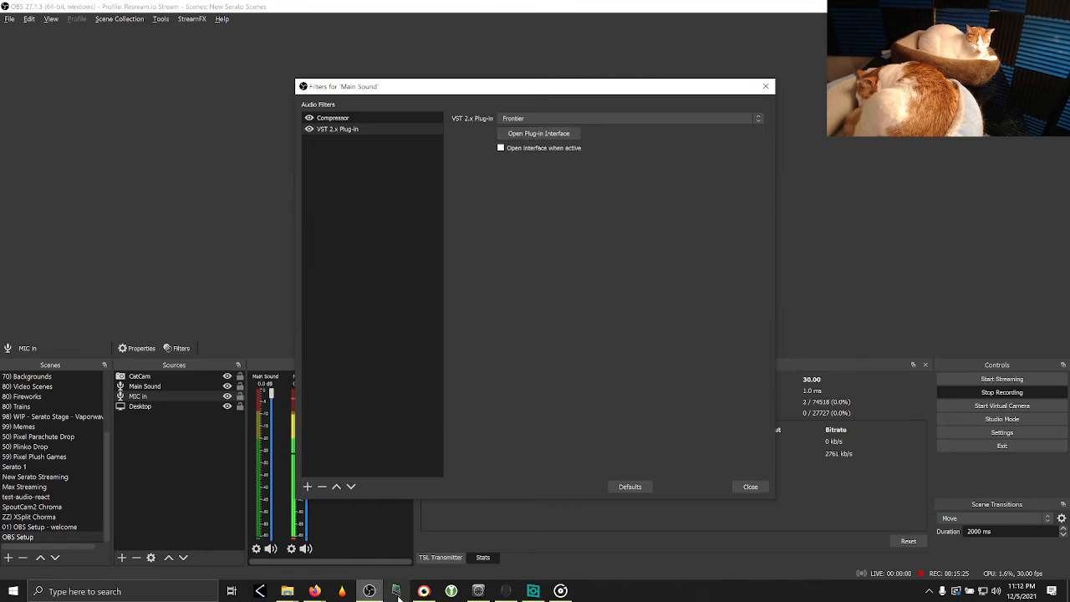
- Switch to Firefox and examine the D16 Group product page for the free Frontier limiter
mouse_move(315, 589)
click(385, 540)
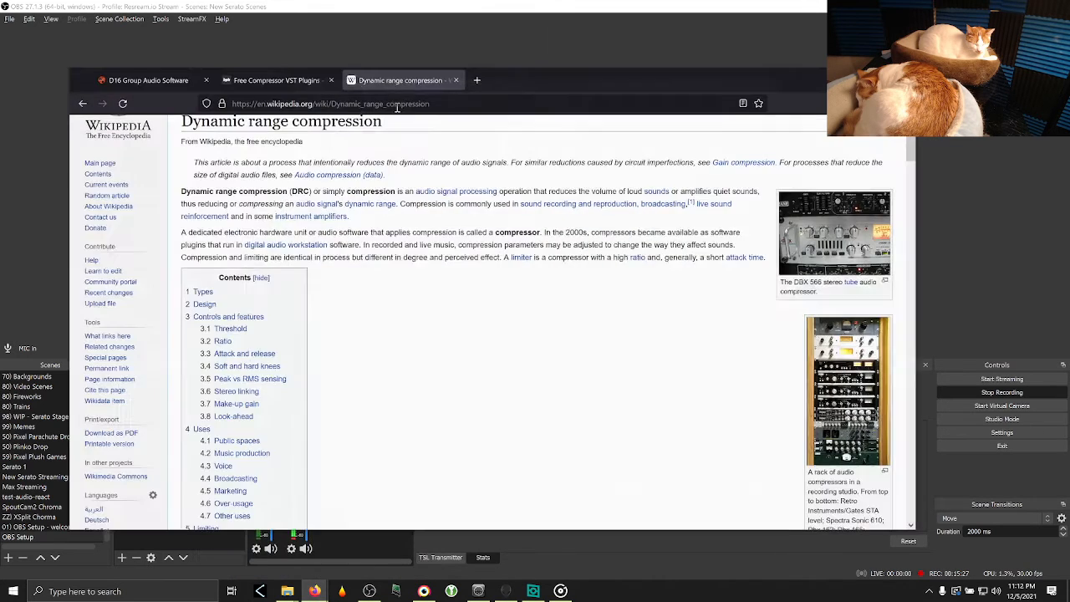
click(194, 77)
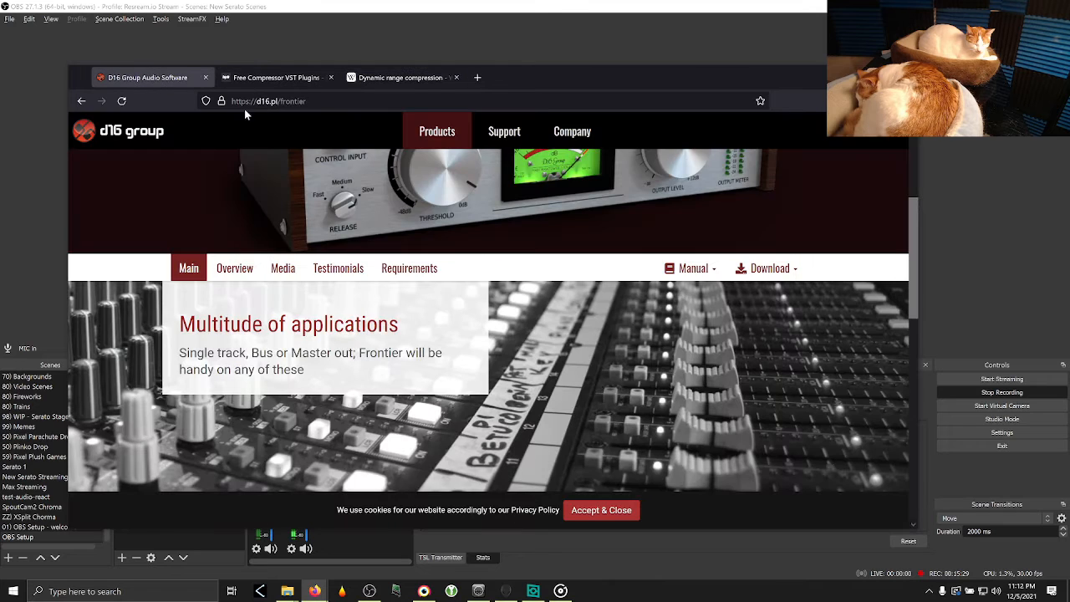
scroll(424, 331, down, 5)
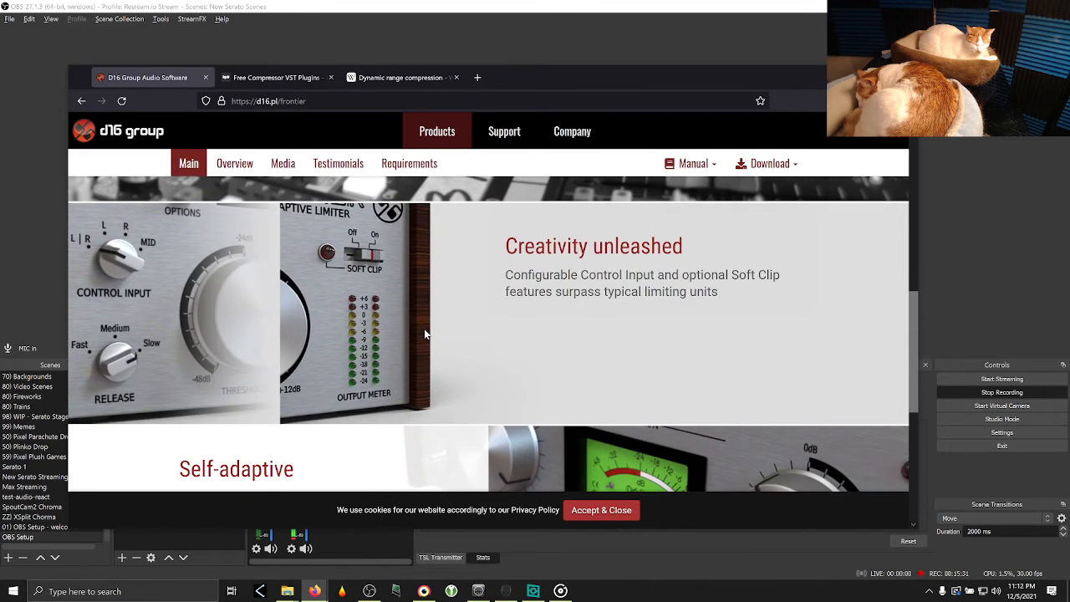
scroll(424, 331, down, 5)
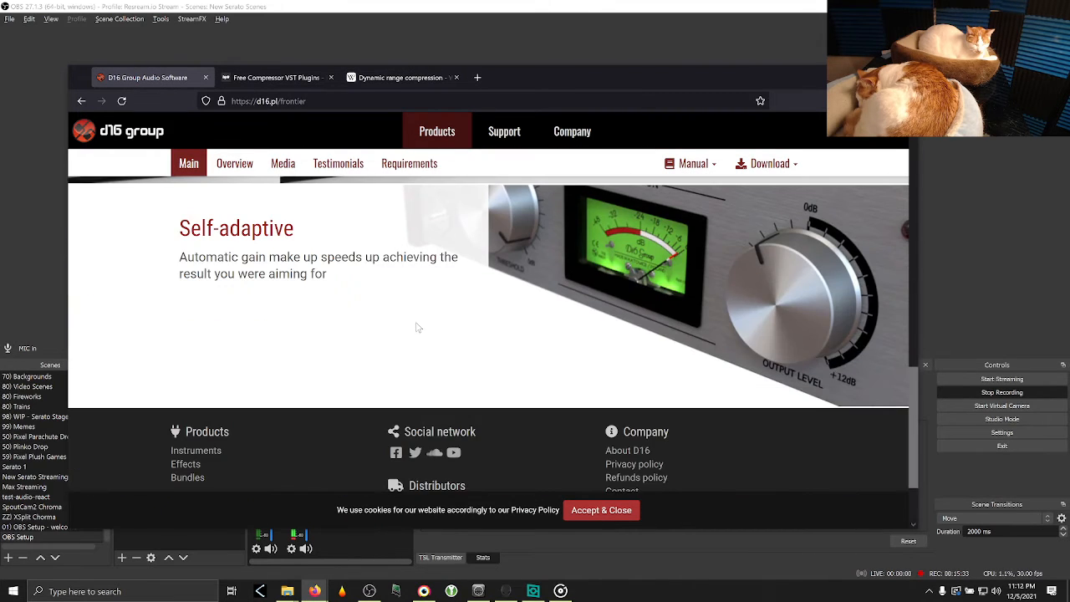
scroll(415, 321, down, 2)
scroll(416, 321, up, 15)
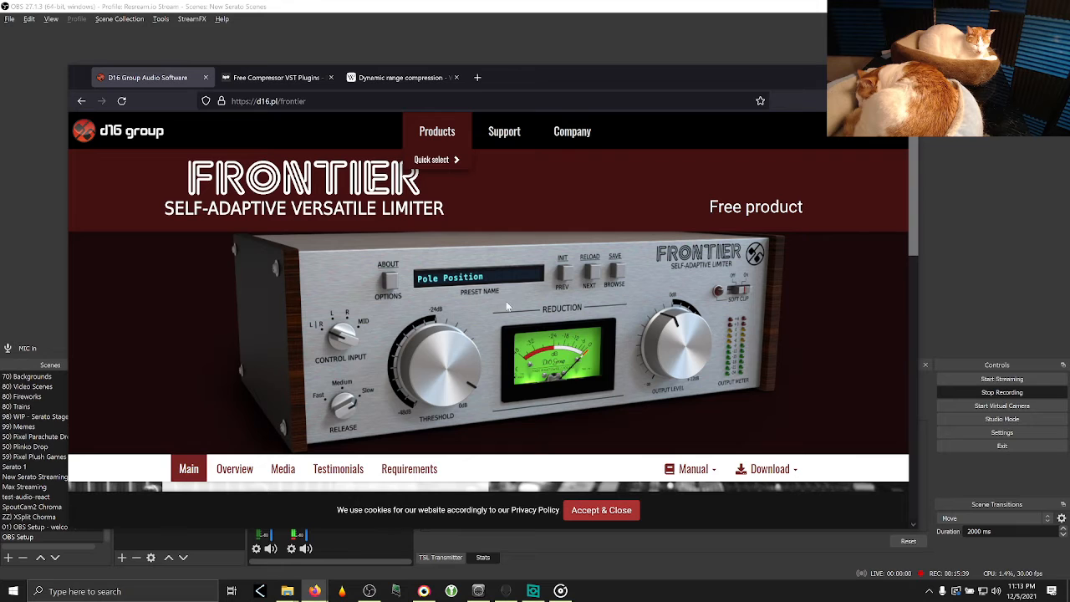
scroll(717, 439, down, 5)
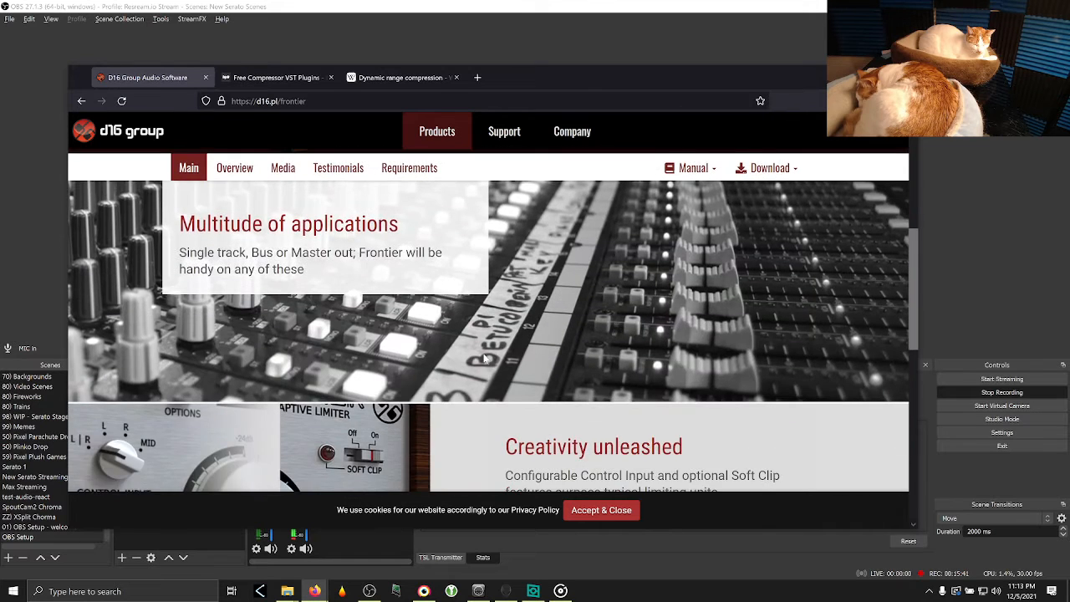
scroll(485, 358, up, 2)
scroll(484, 357, down, 3)
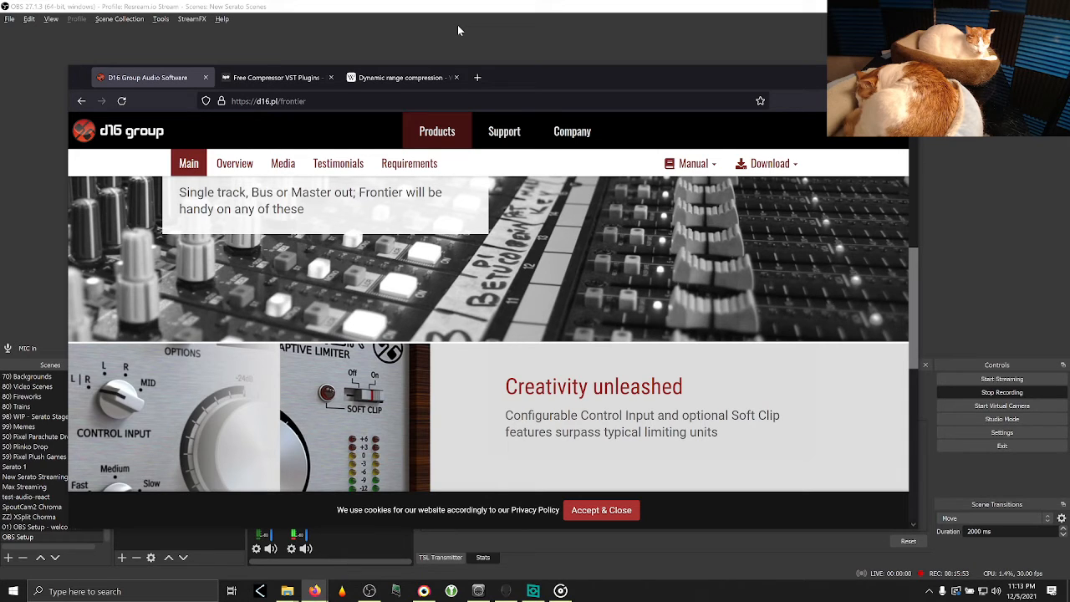
scroll(590, 401, down, 3)
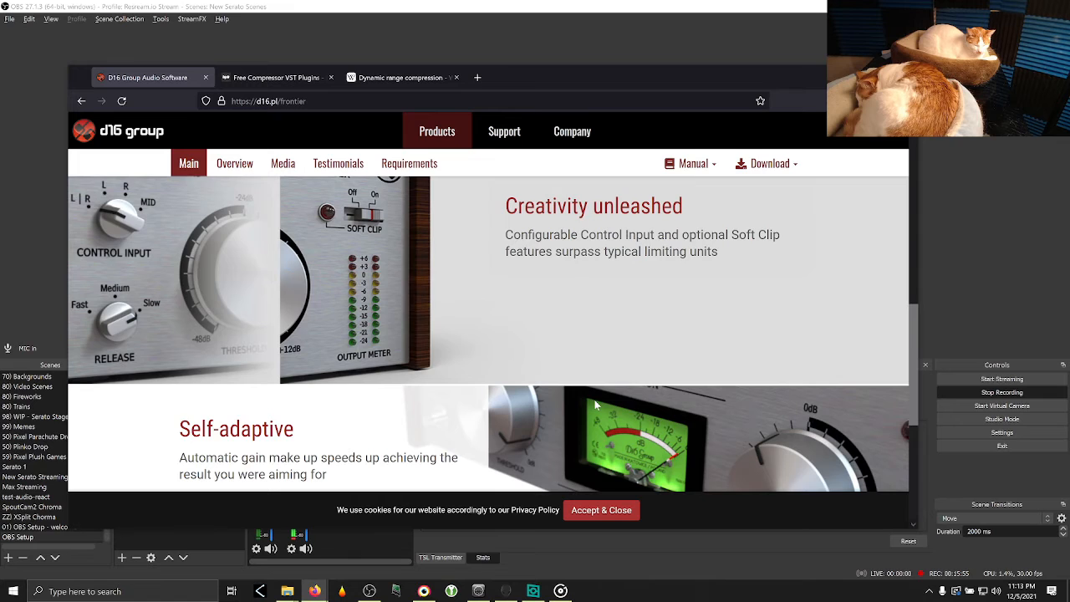
scroll(596, 405, down, 2)
scroll(597, 405, up, 1)
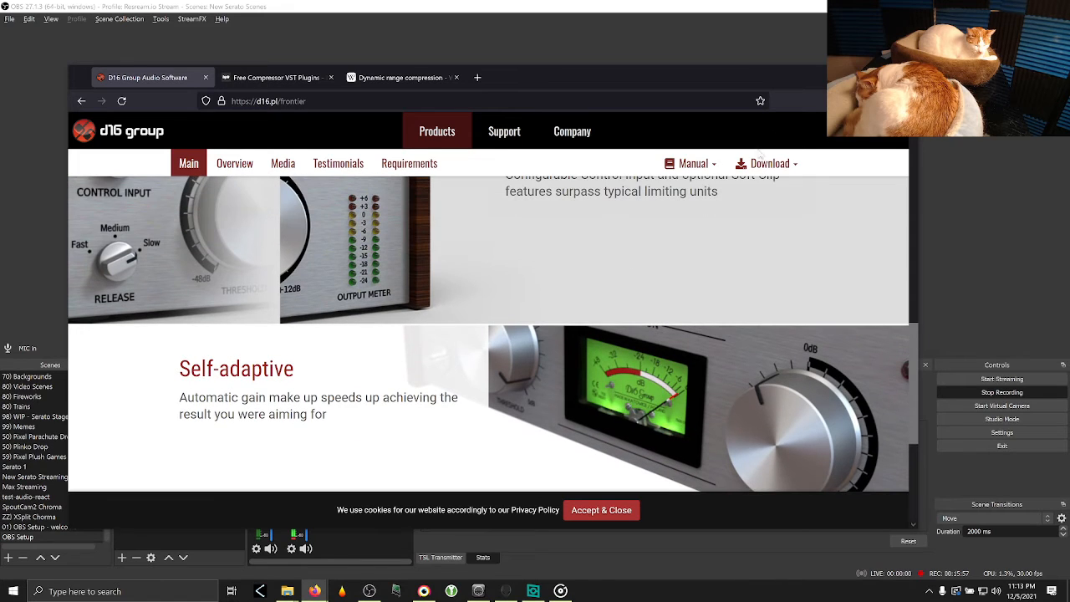
- Examine the platform download options offered for Frontier on its product page
click(766, 163)
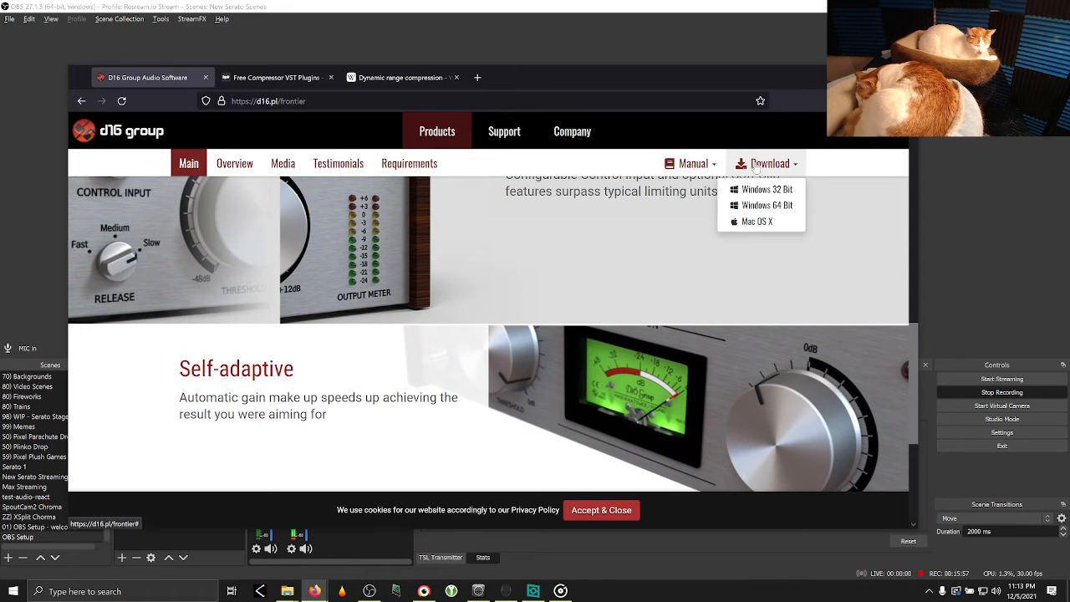
click(501, 274)
click(773, 164)
click(675, 258)
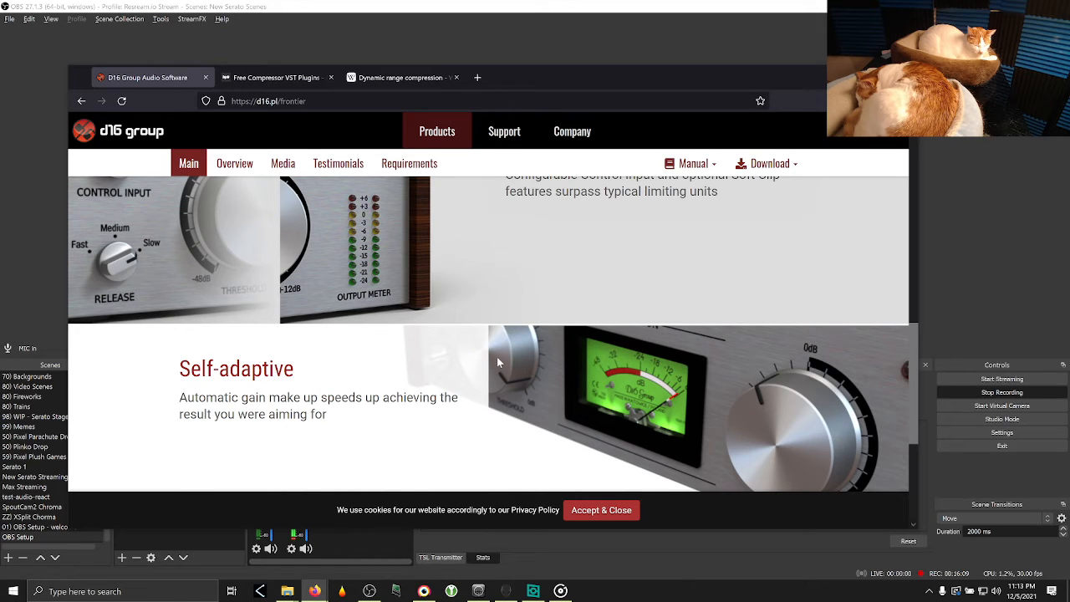
- Return to OBS, reselect Frontier as Main Sound's VST 2.x plug-in and open the plug-in interface
click(342, 42)
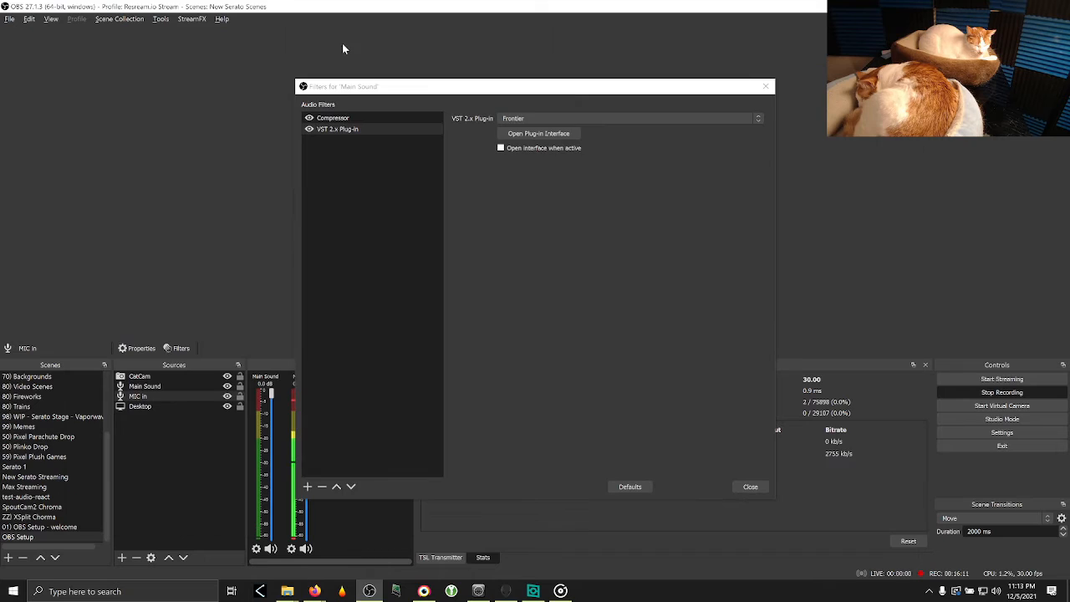
click(587, 122)
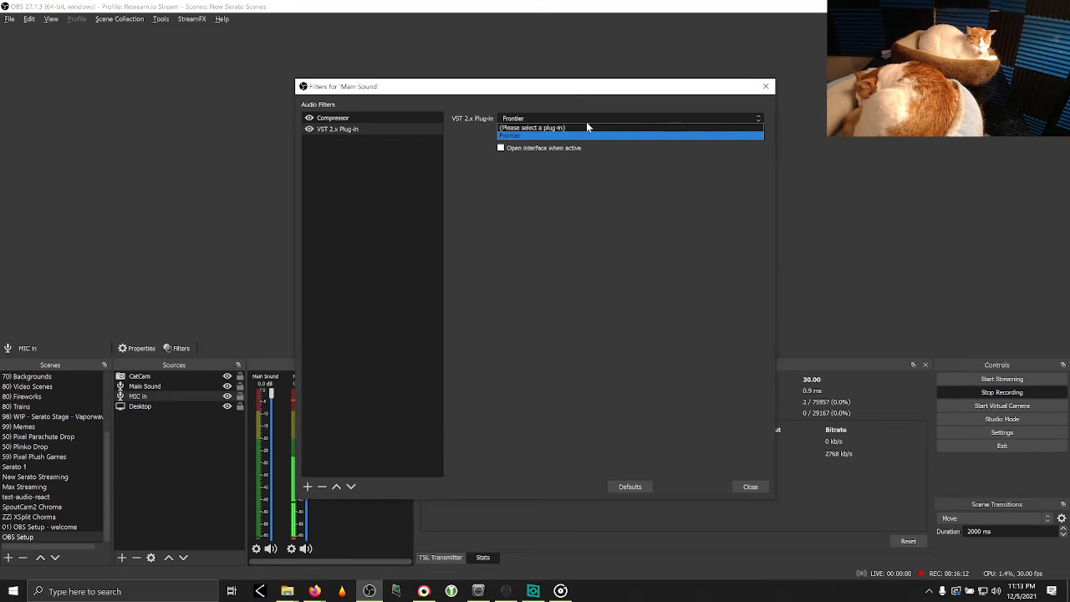
click(512, 136)
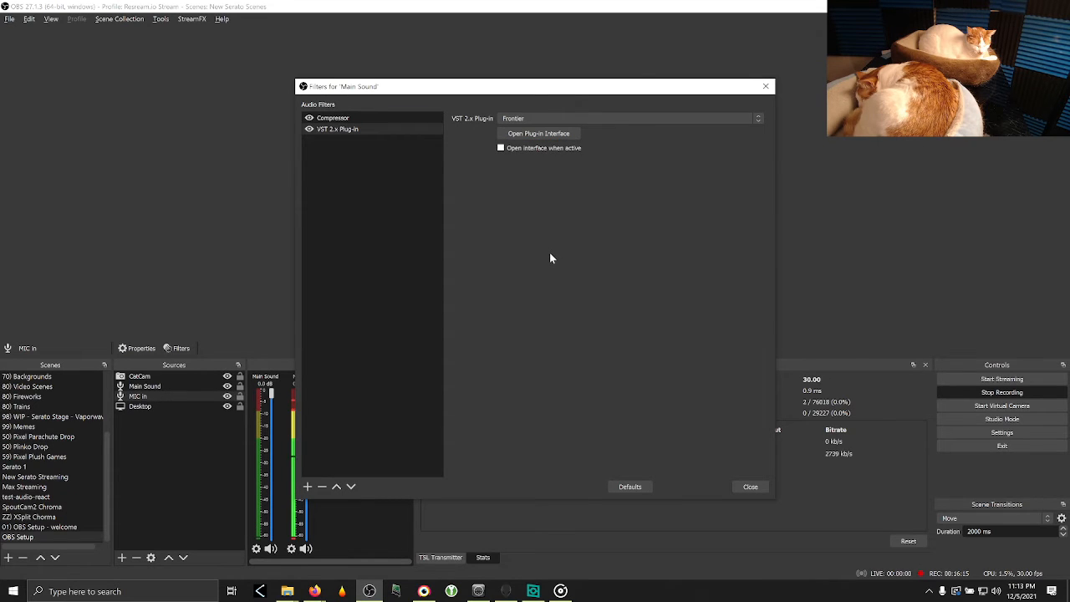
click(542, 132)
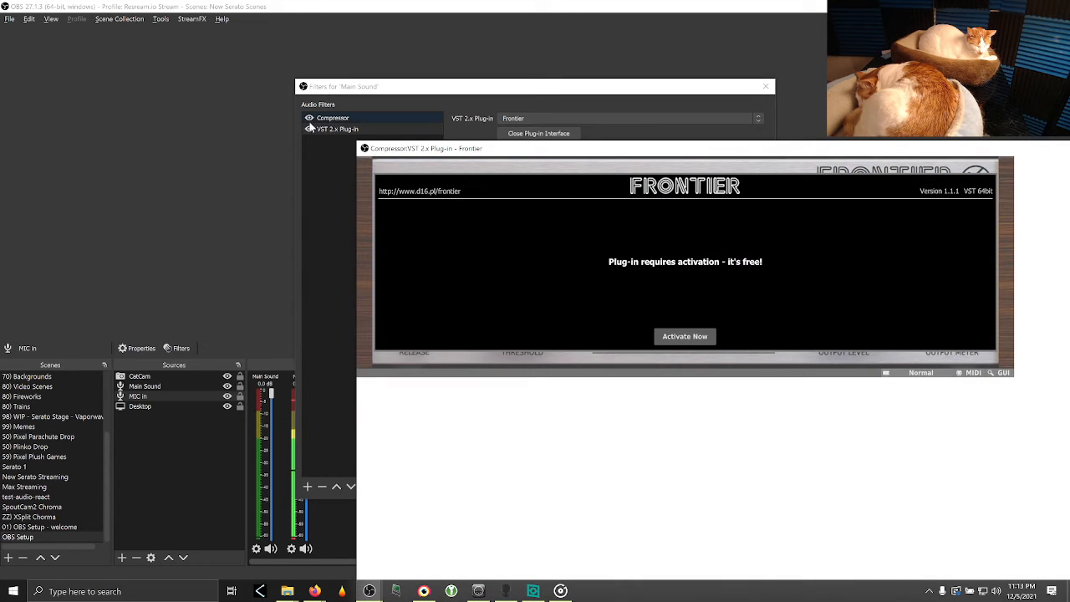
- Open Frontier's product activation sign-in form, and switch OBS to the "01) OBS Setup - welcome" scene
drag(695, 153, 373, 108)
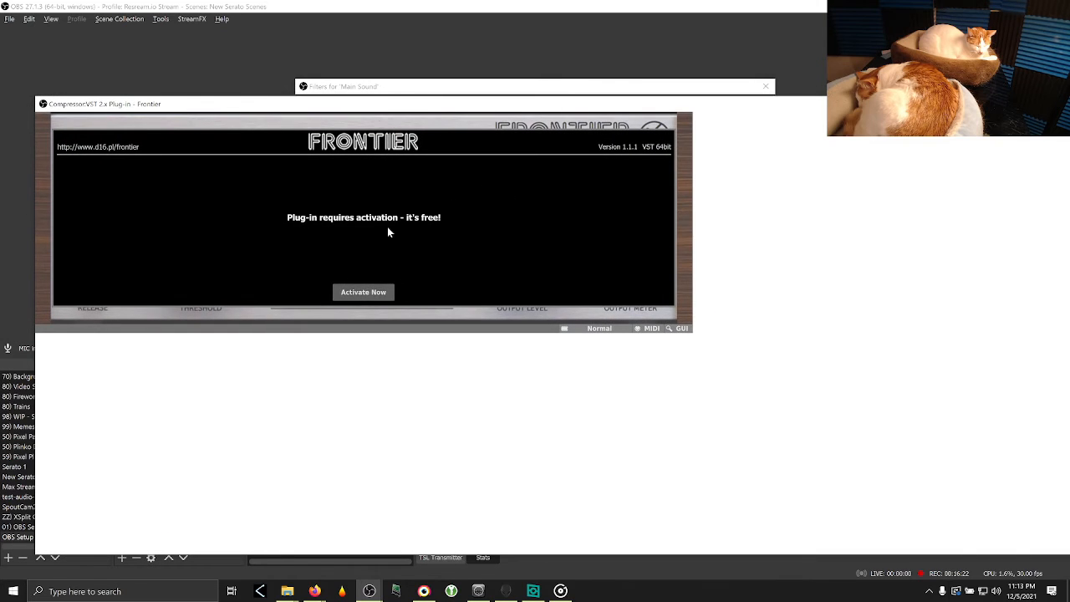
click(364, 293)
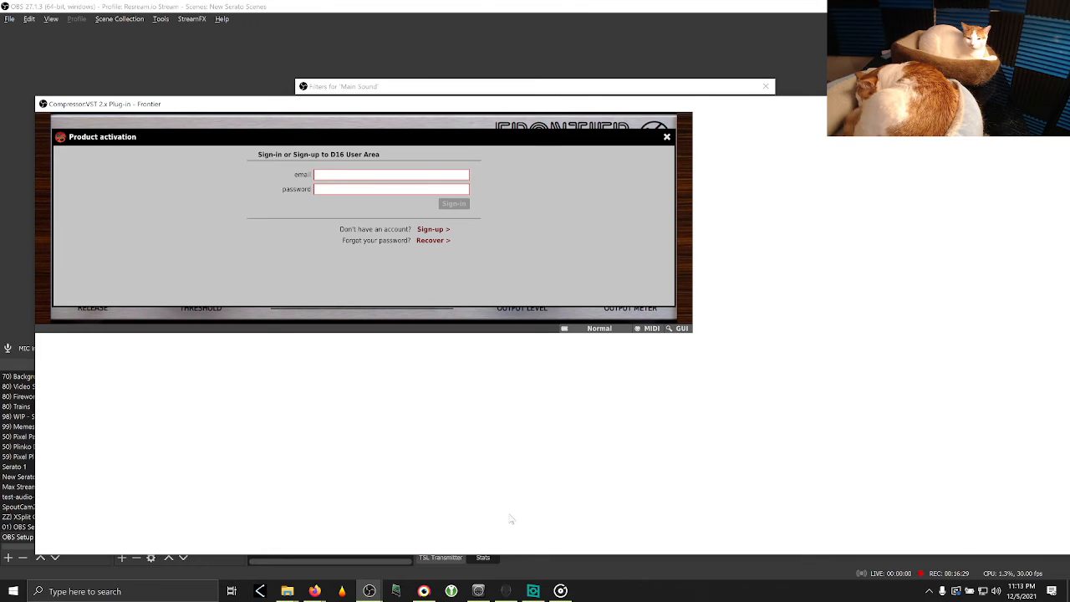
drag(889, 104, 1030, 55)
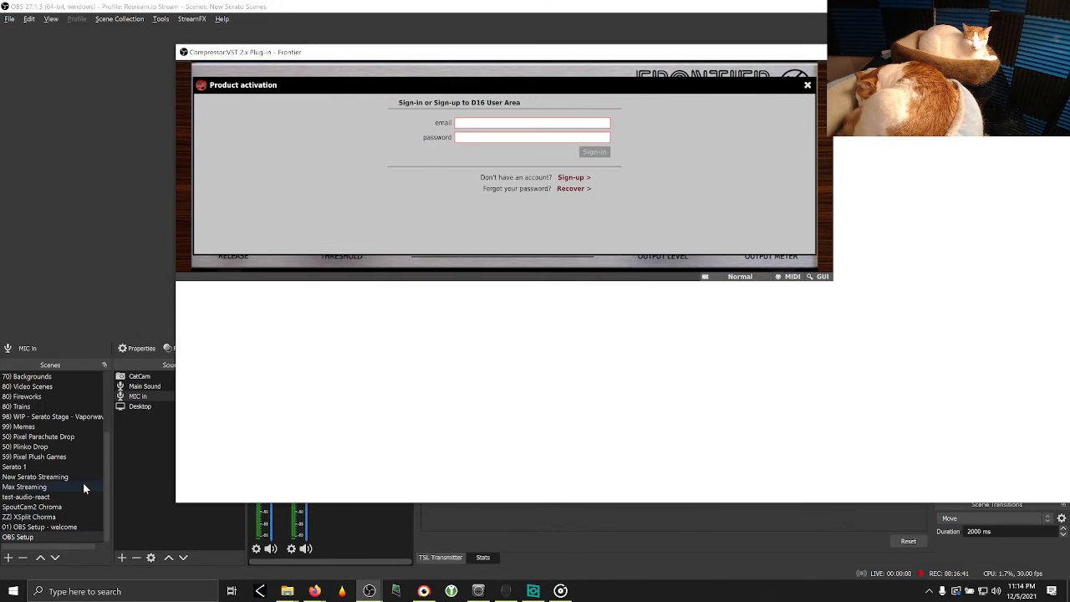
click(44, 528)
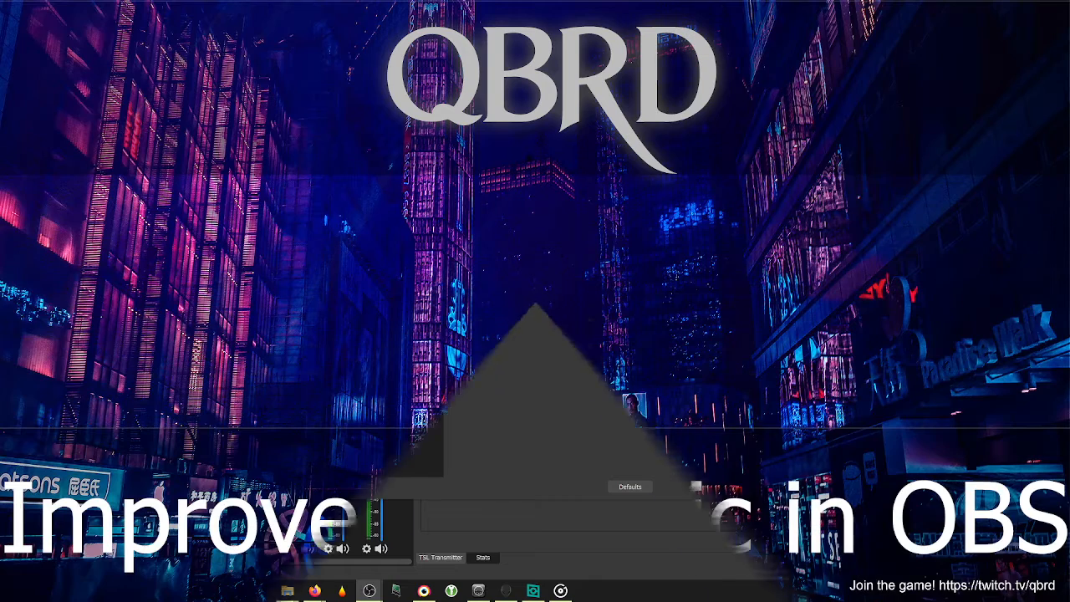
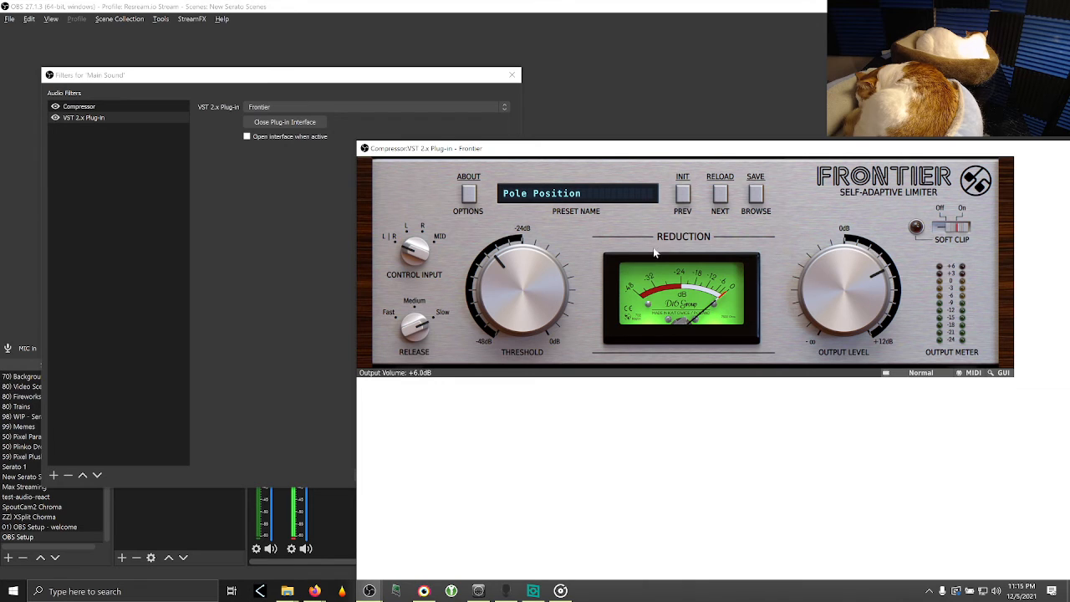
- Try out Frontier's release, threshold, control input and soft clip controls, and raise the output level to +12 dB
drag(421, 328, 439, 394)
drag(422, 333, 458, 209)
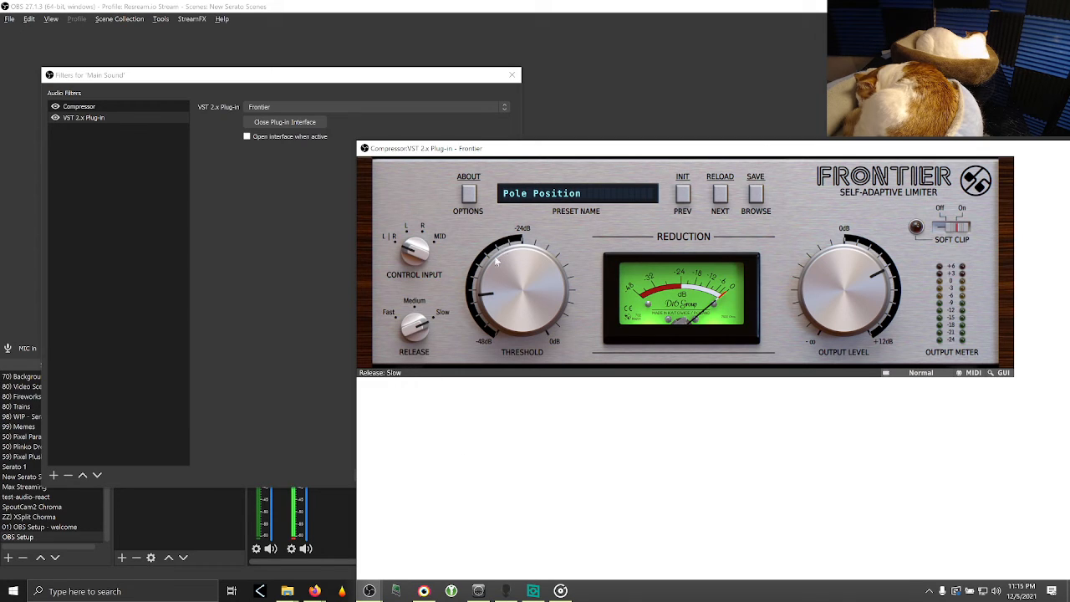
drag(412, 258, 374, 295)
click(954, 229)
drag(845, 304, 820, 194)
- Mute Main Sound in the audio mixer and close its filters dialog
click(271, 548)
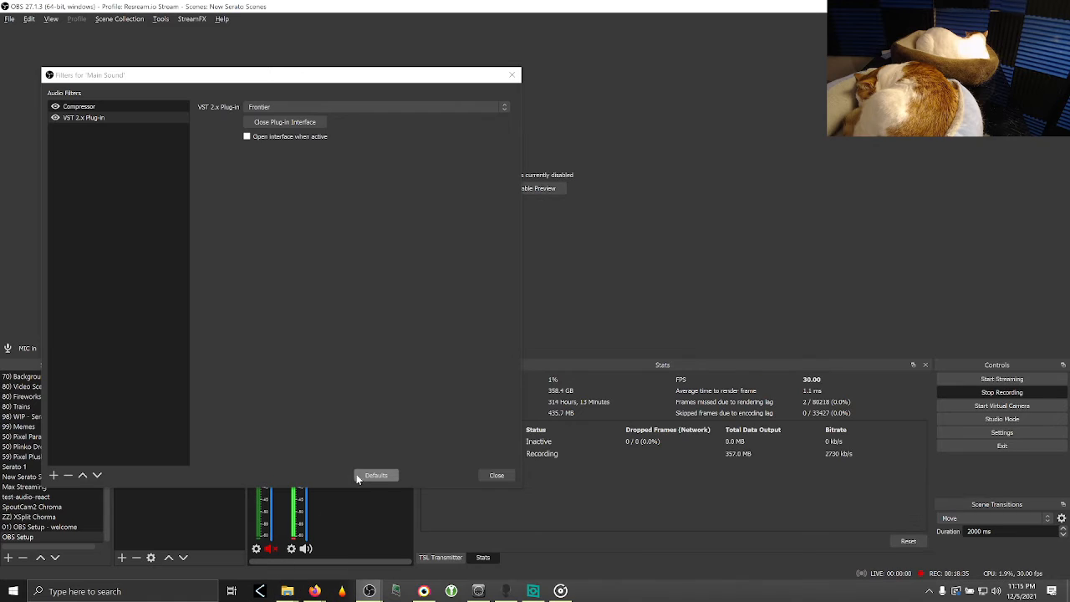
click(497, 475)
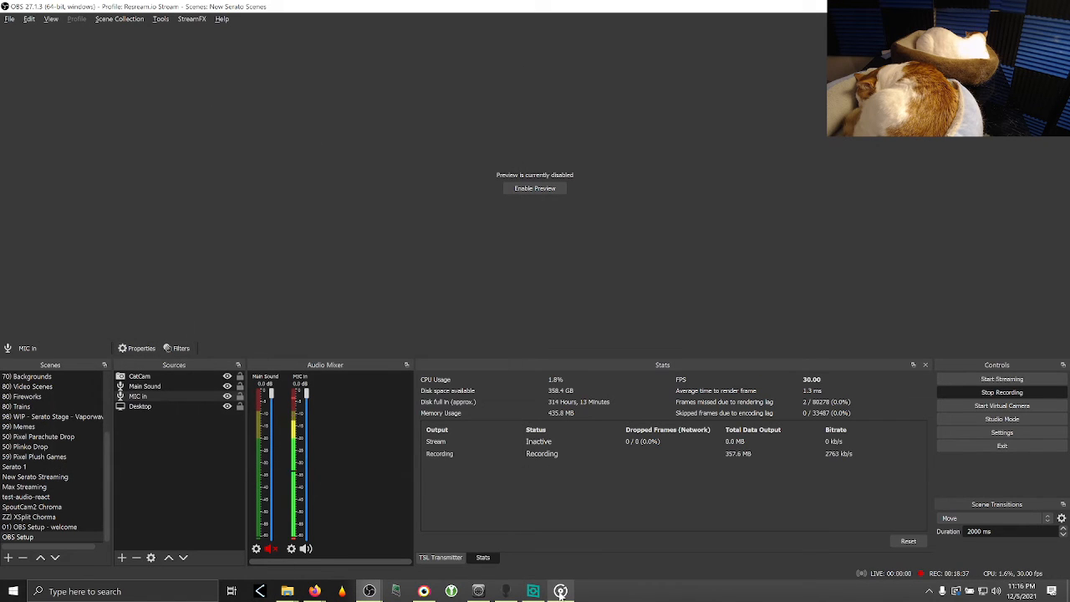
- Bring up Main Sound's Frontier plug-in window and set its default skin size to 130%
mouse_move(560, 592)
mouse_move(369, 592)
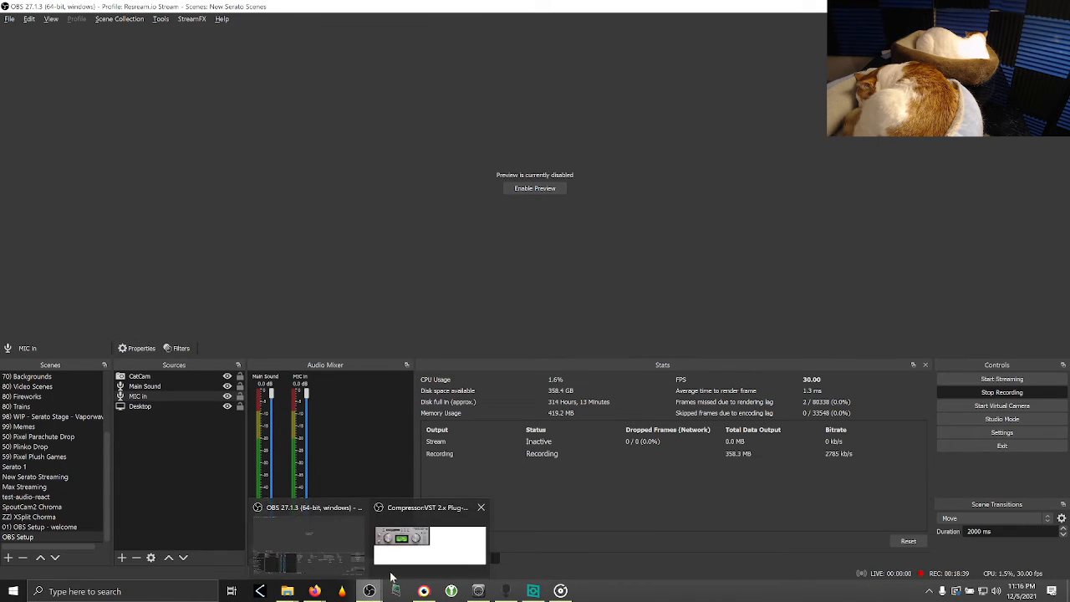
click(430, 559)
drag(481, 149, 479, 104)
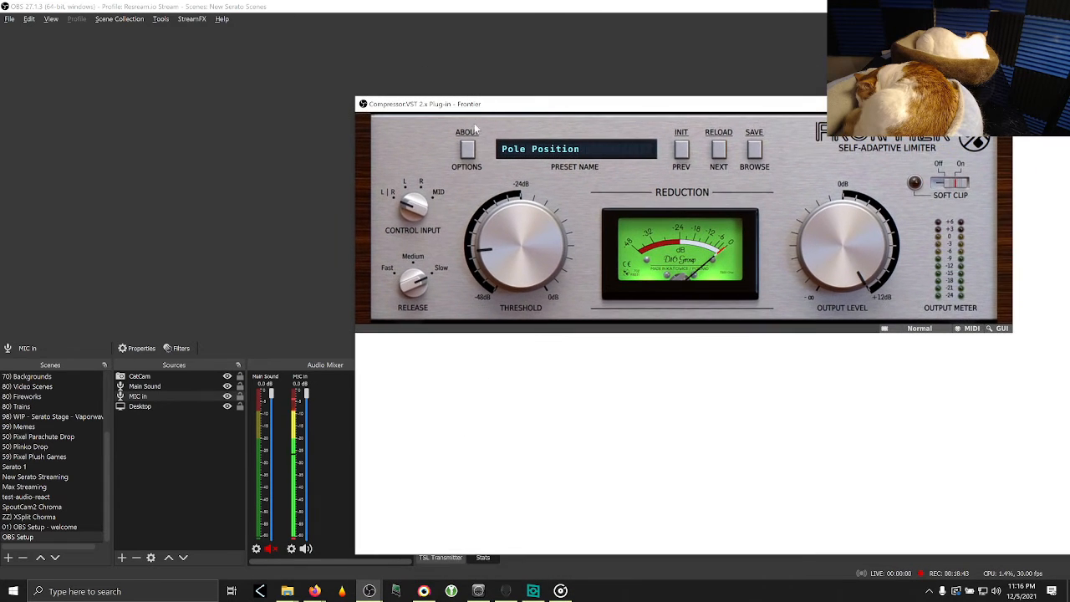
click(468, 151)
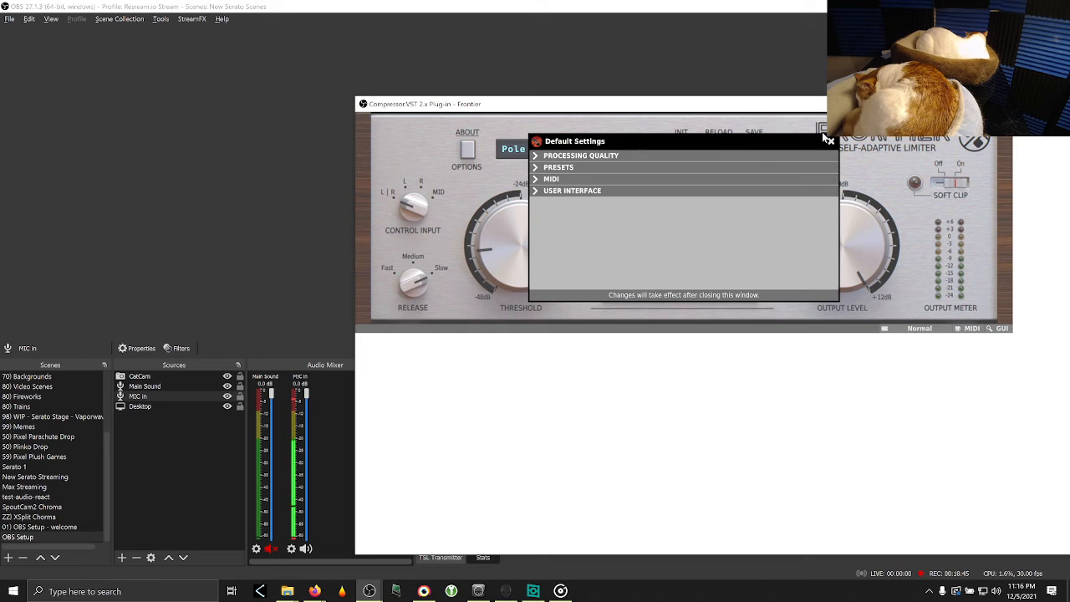
click(561, 191)
click(709, 206)
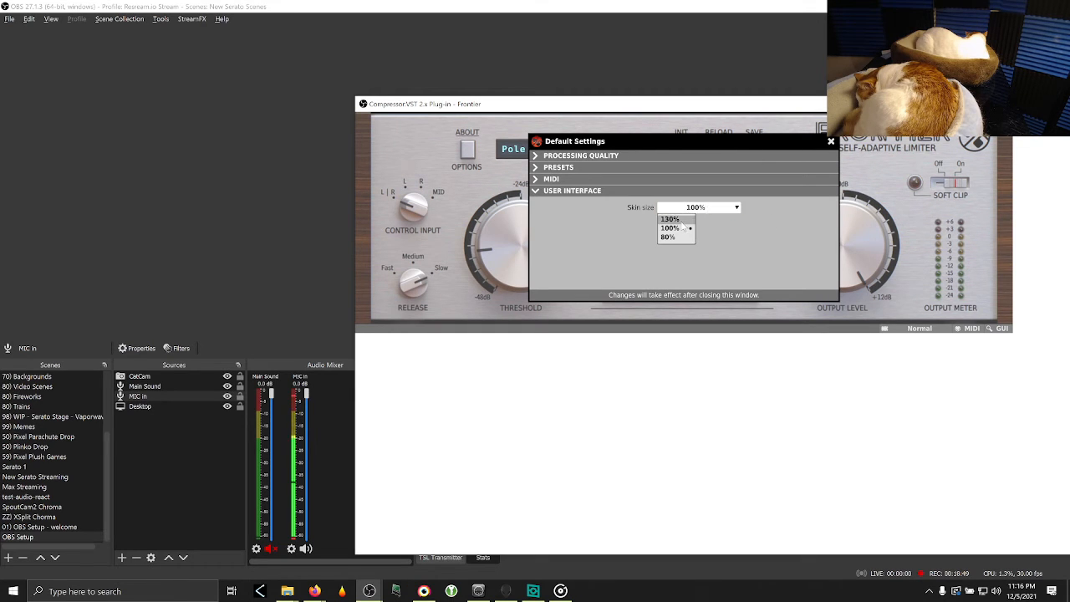
click(676, 219)
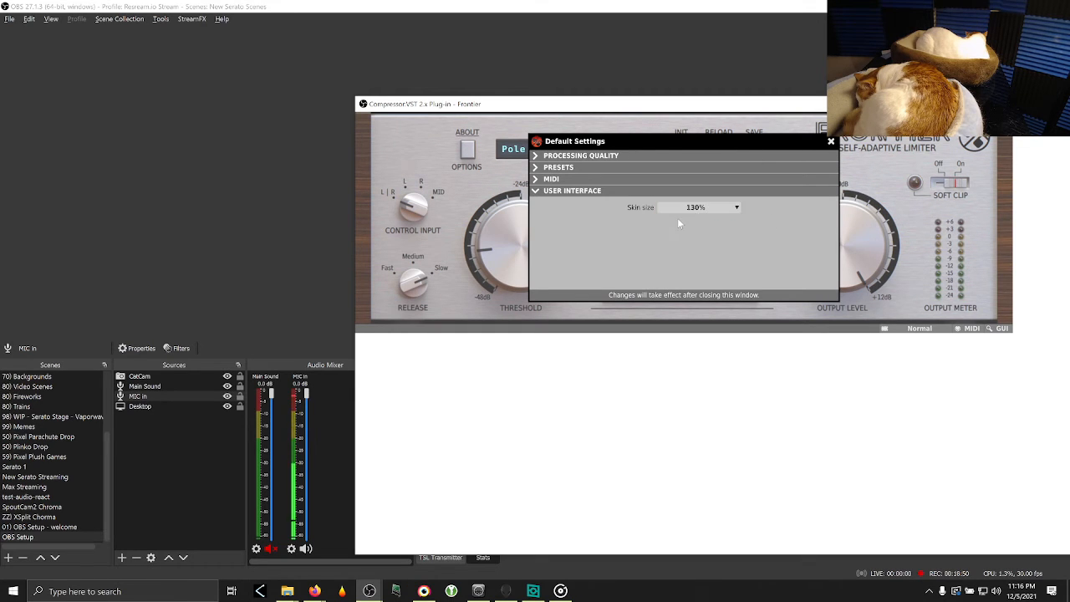
click(831, 142)
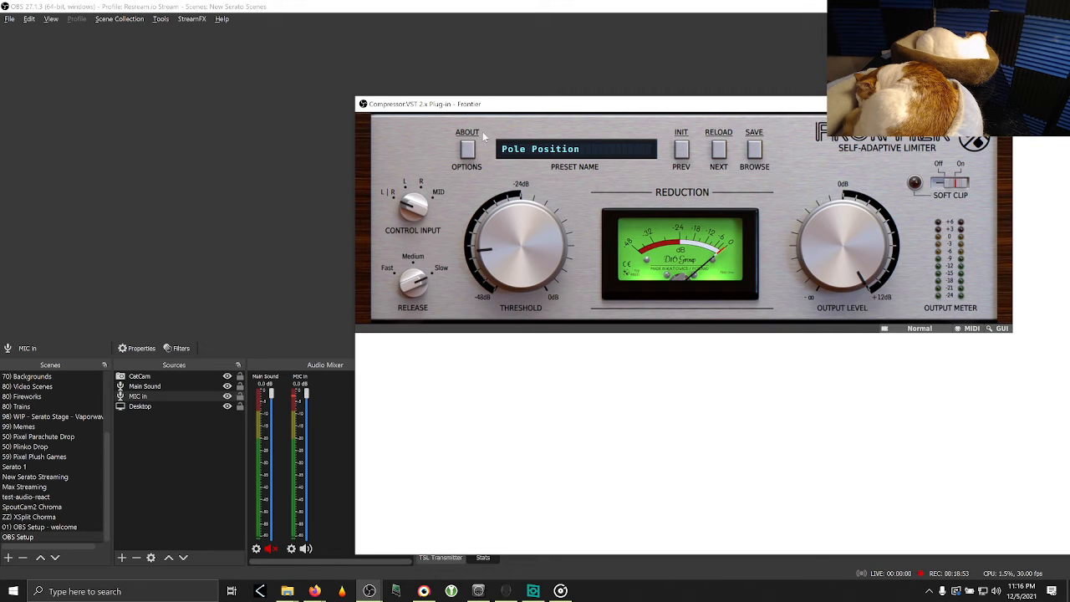
- Step through Frontier's presets back to Master Licking, then forward to Silent and Deadly
click(684, 153)
click(684, 153)
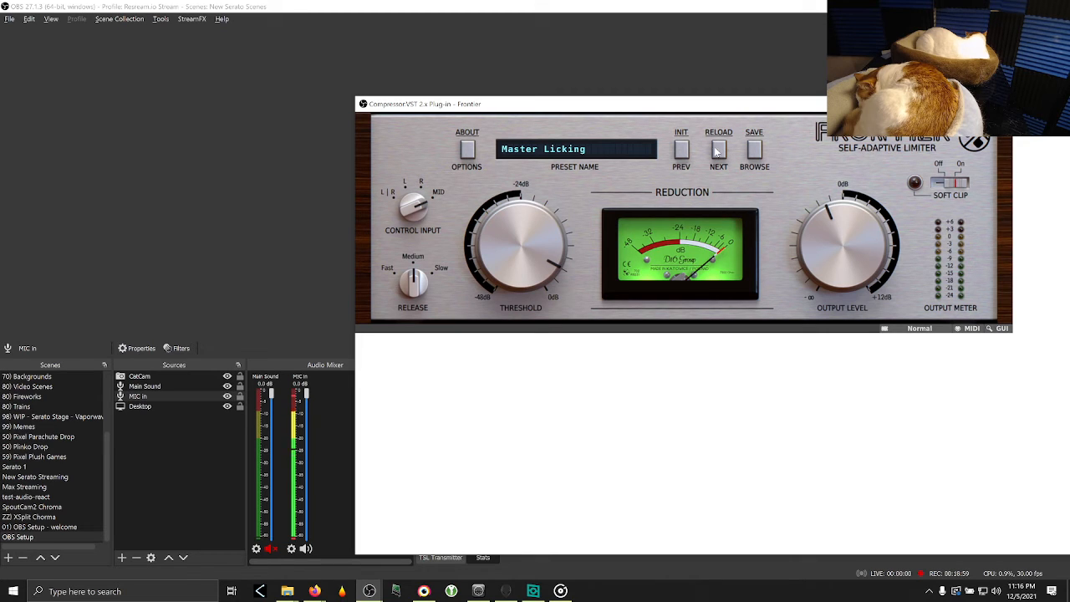
click(717, 150)
click(716, 151)
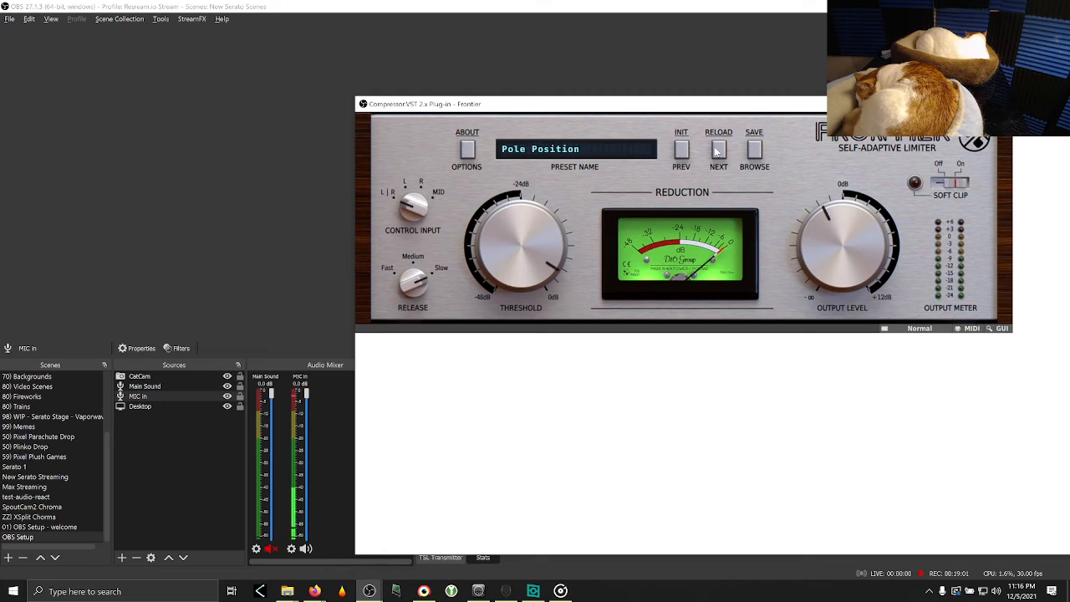
click(717, 151)
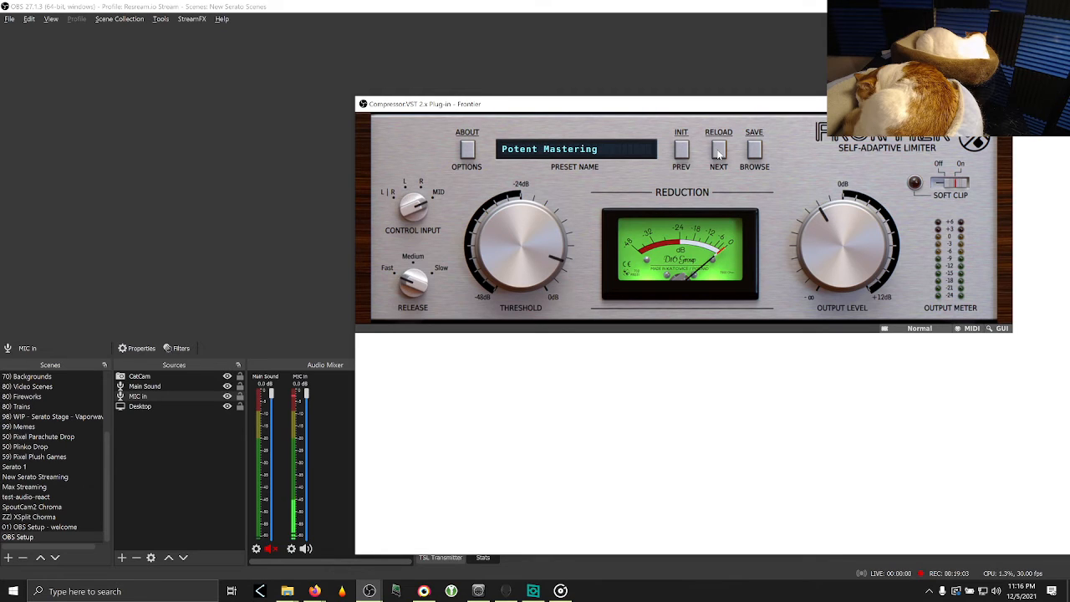
click(720, 155)
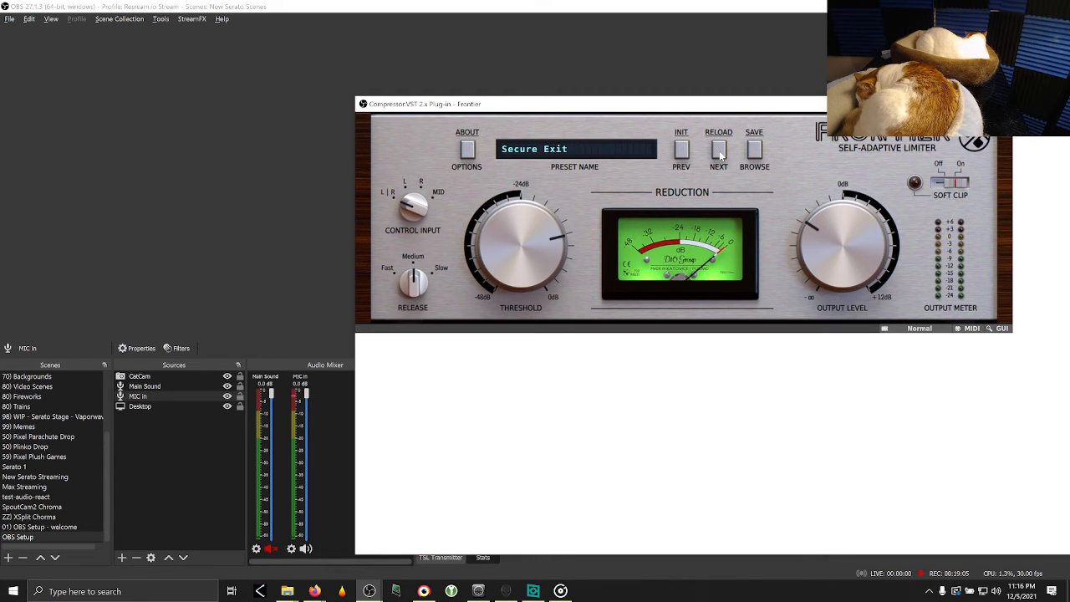
click(717, 155)
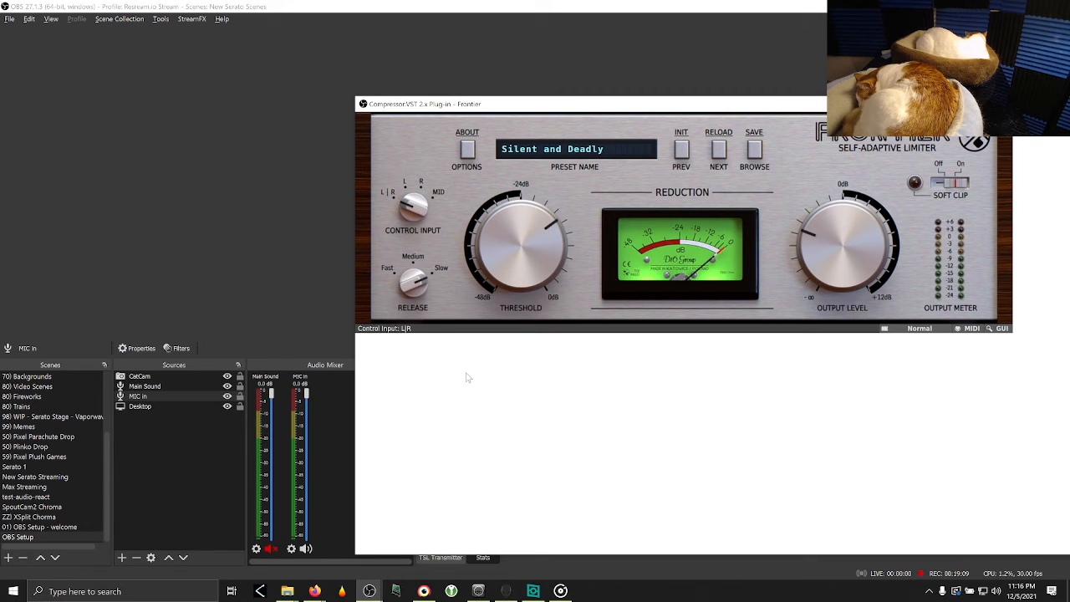
- Lower Frontier's threshold to -48 dB and its output level to -inf
drag(506, 207, 429, 196)
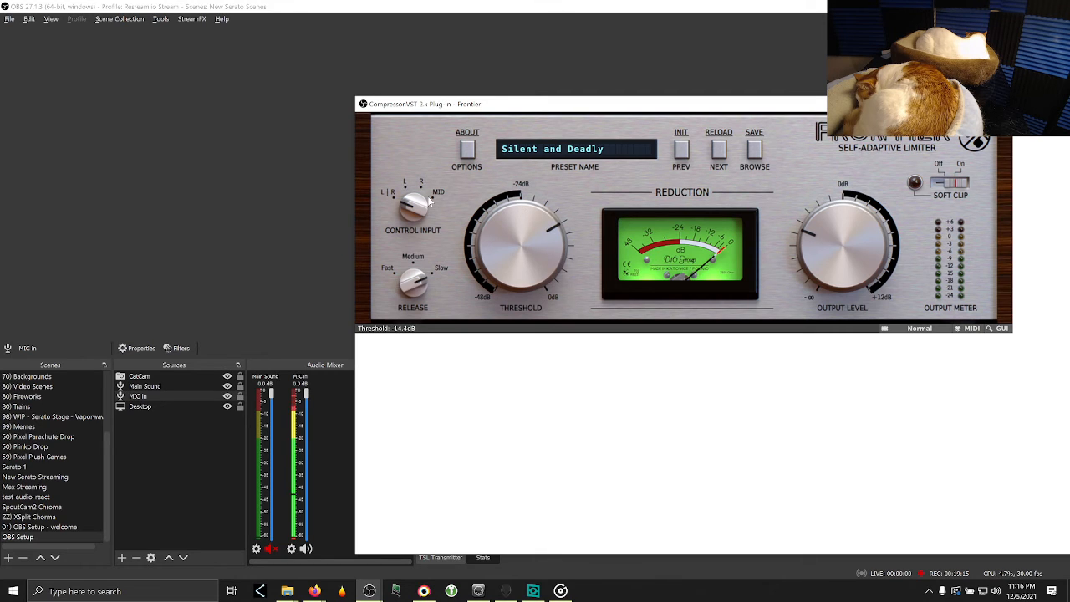
drag(504, 238, 486, 495)
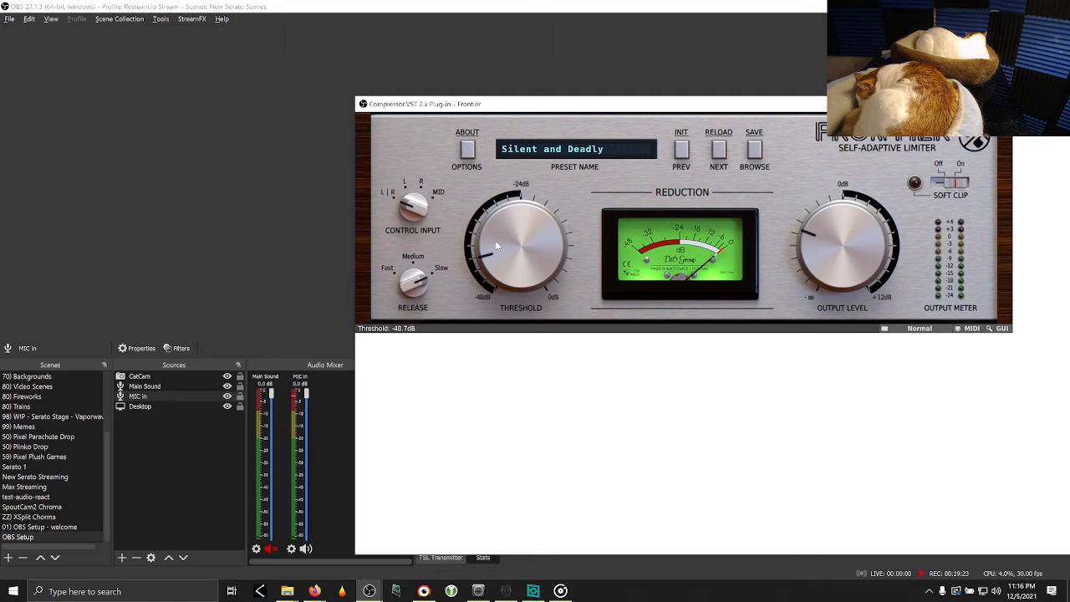
mouse_move(495, 240)
mouse_down()
mouse_move(496, 221)
mouse_move(499, 237)
mouse_up()
drag(866, 270, 851, 314)
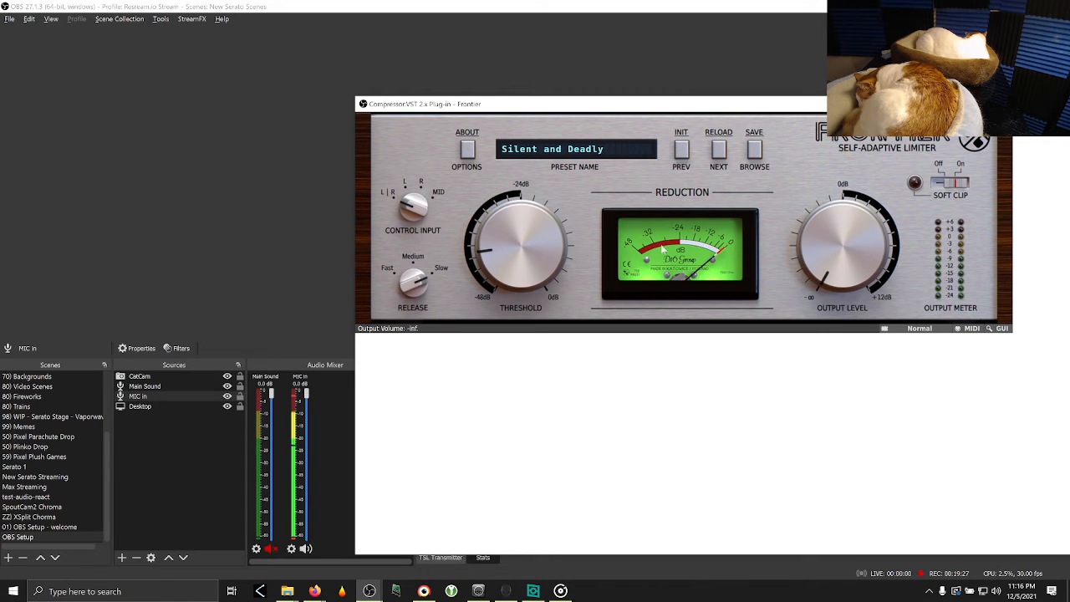
drag(504, 251, 502, 290)
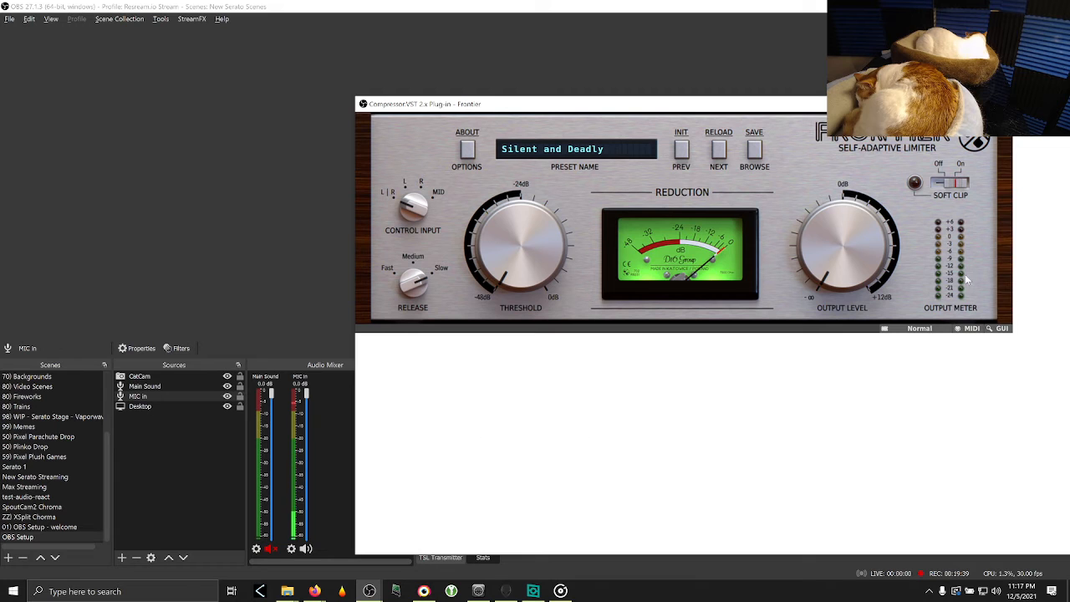
drag(443, 112, 437, 67)
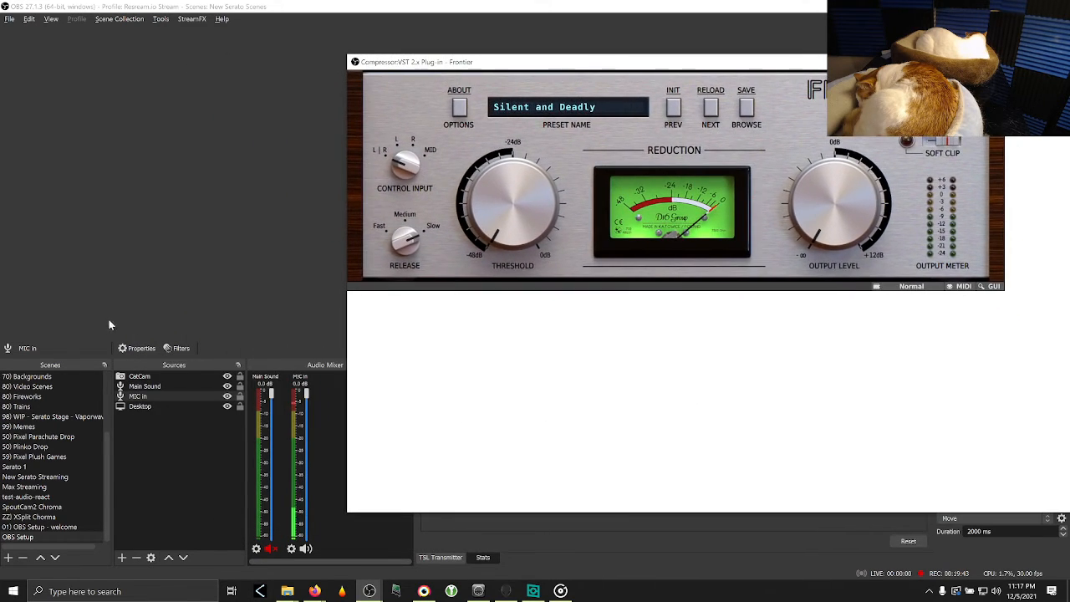
- Check the audio device properties of MIC in and Main Sound, and open MIC in's filters
double_click(149, 397)
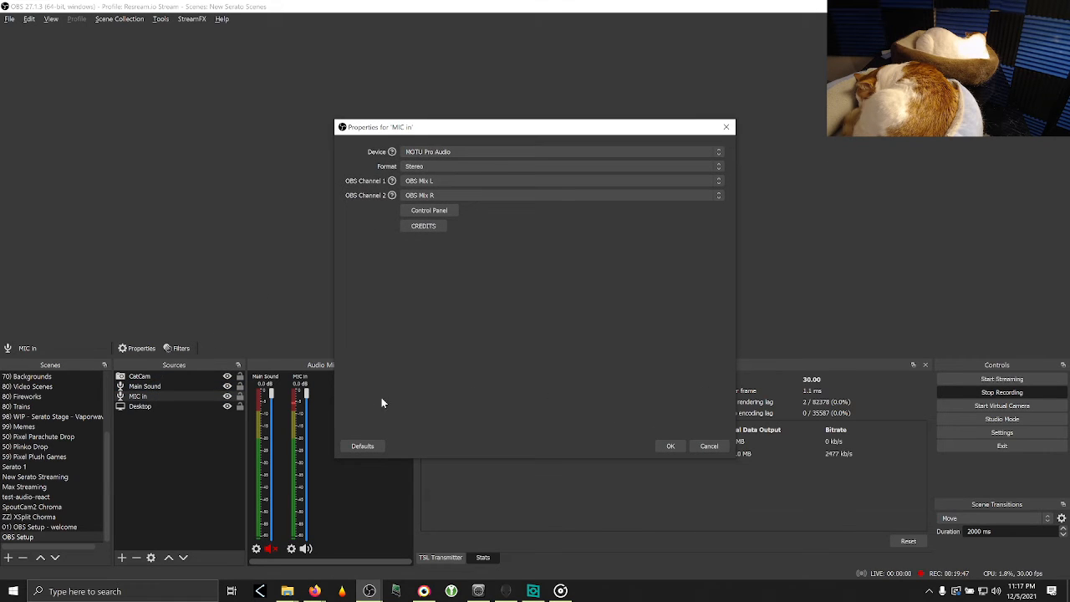
click(708, 446)
right_click(140, 401)
click(167, 381)
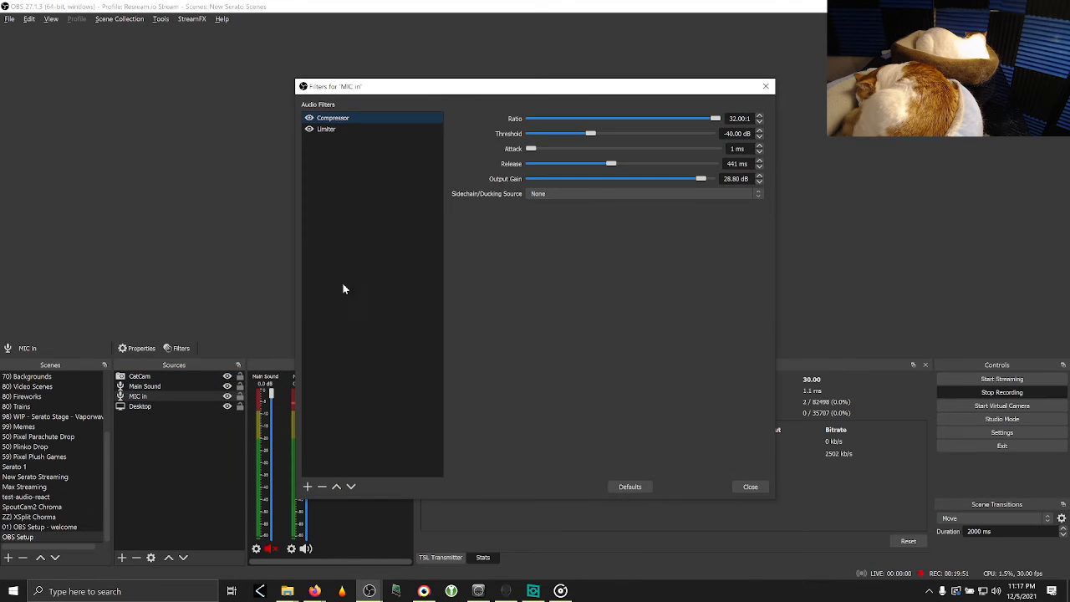
double_click(144, 387)
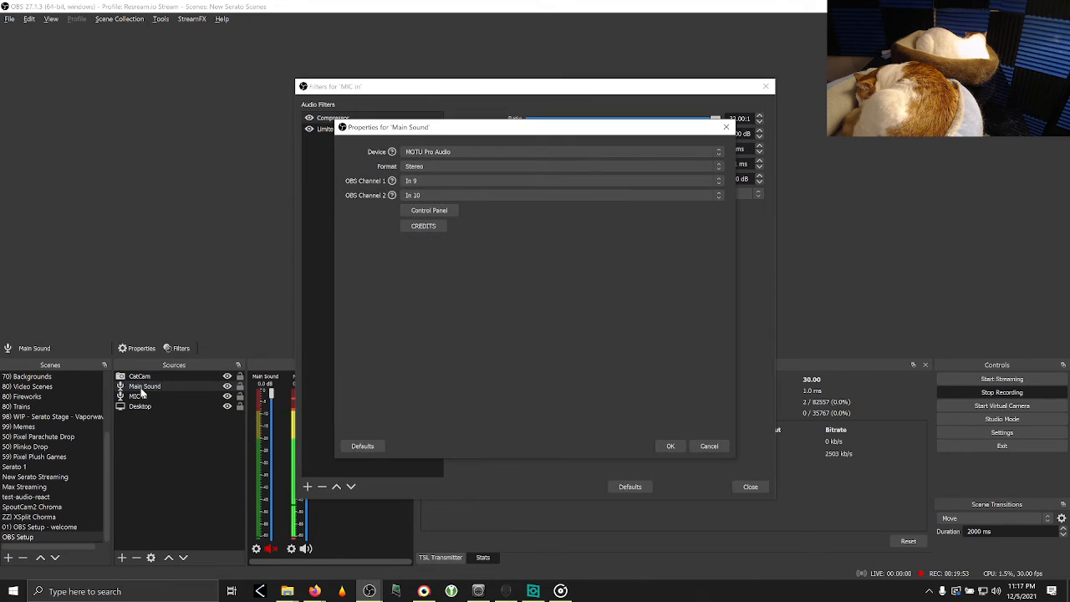
click(708, 446)
- Add a VST 2.x Plug-in filter with its default name to MIC in, choose Frontier and open its plug-in interface
click(307, 486)
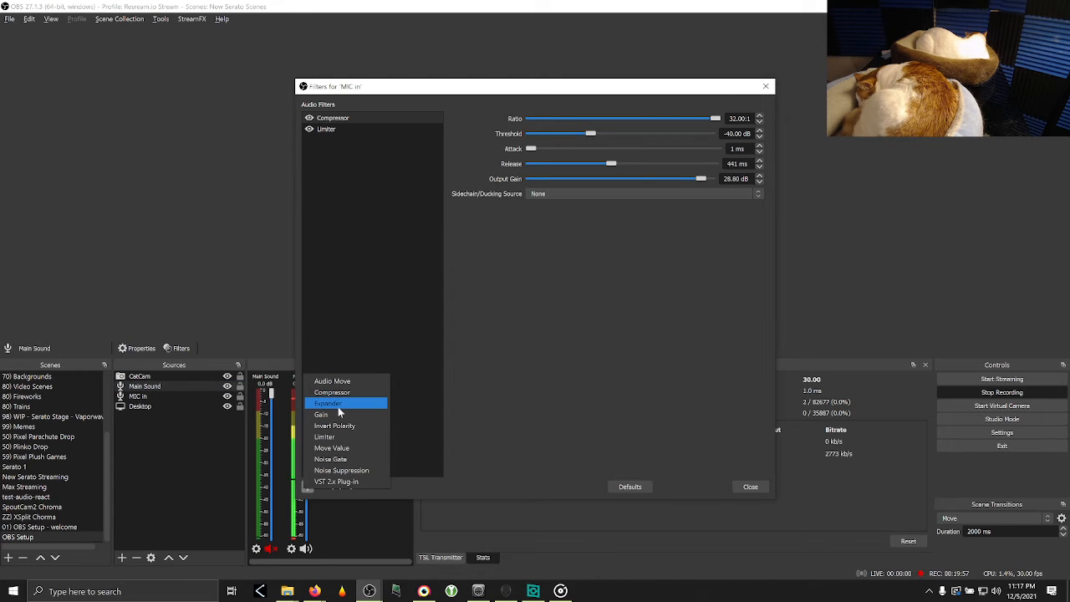
click(345, 483)
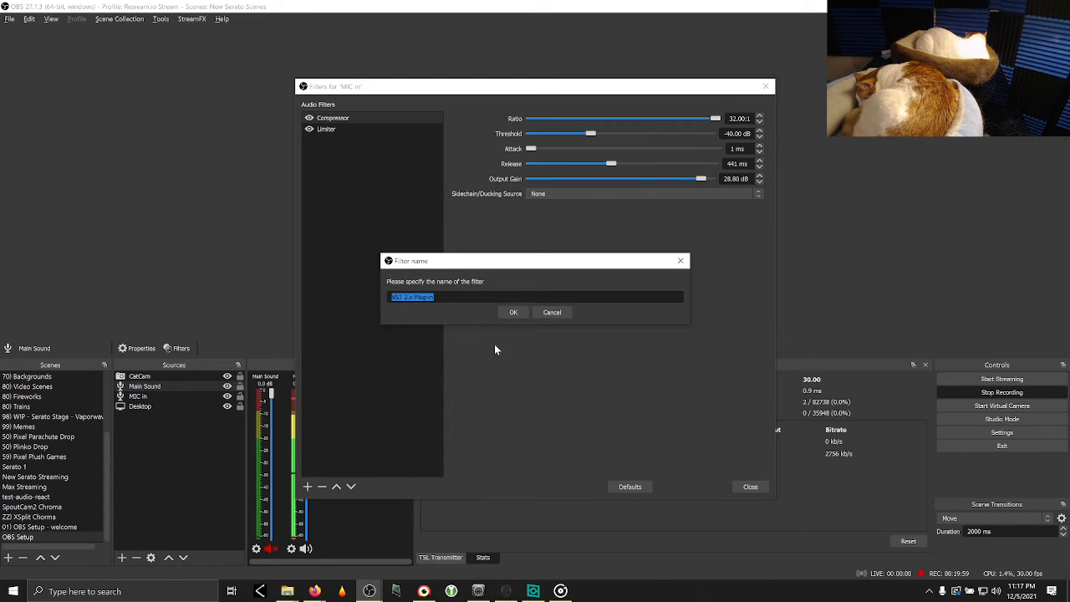
click(512, 313)
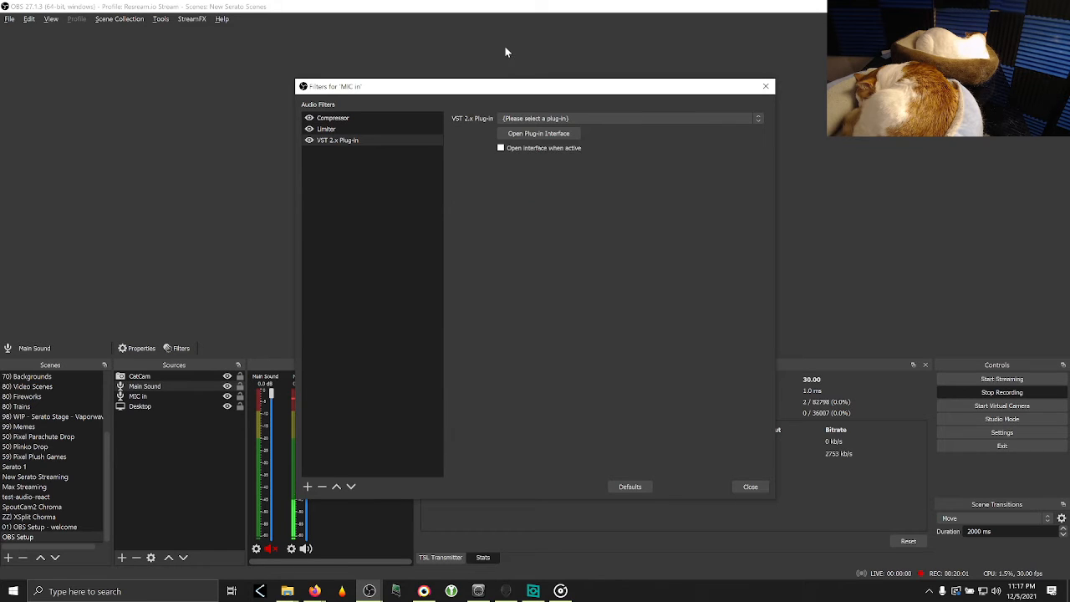
click(540, 119)
click(530, 134)
click(539, 133)
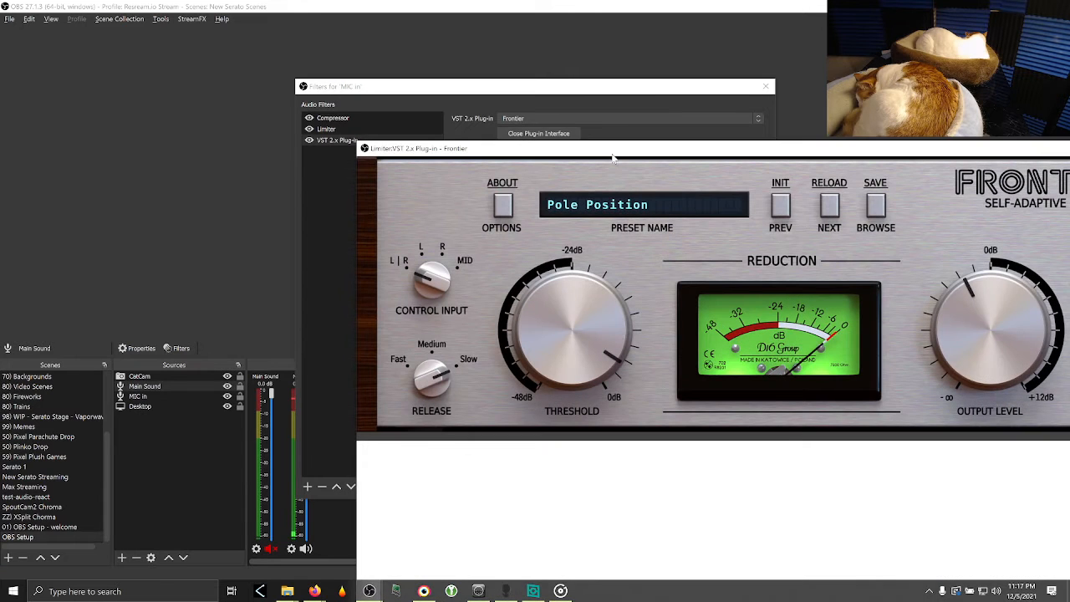
- Set Frontier's skin size to 80% in its default user interface settings
drag(655, 149, 419, 115)
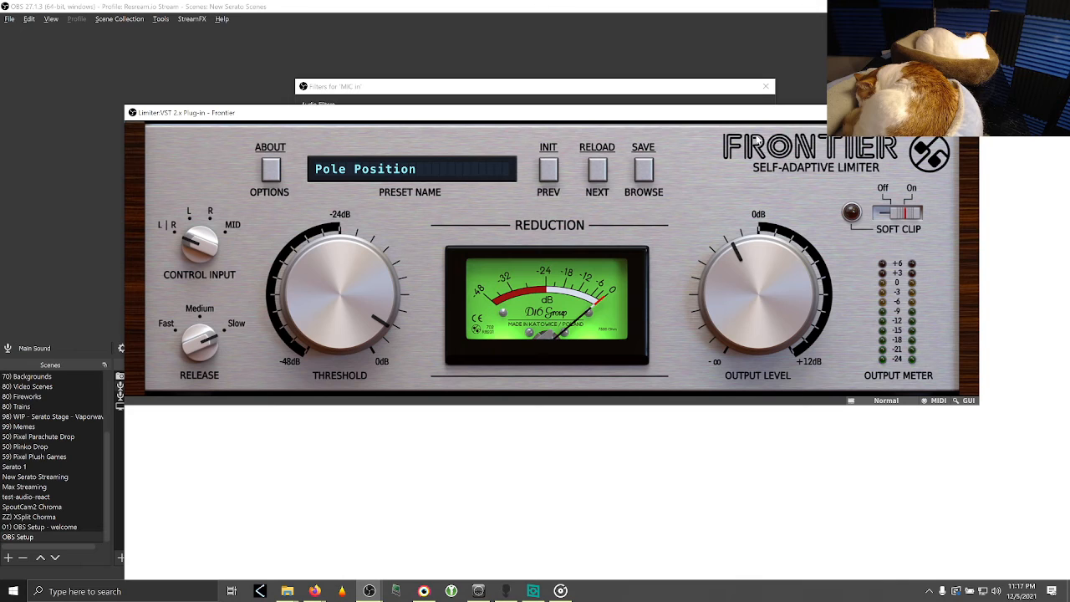
click(268, 174)
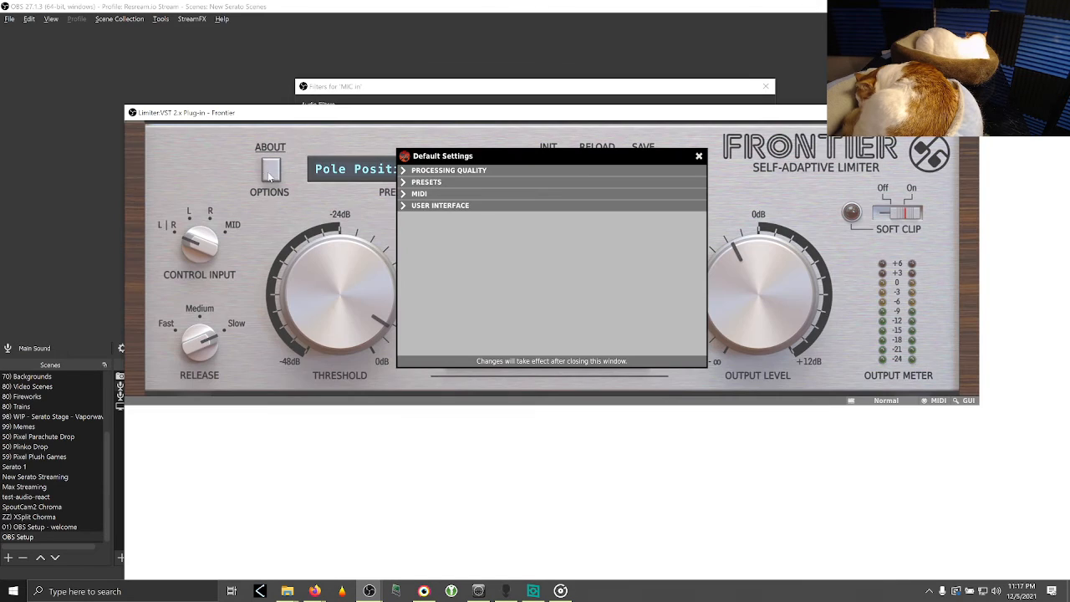
click(470, 206)
click(548, 222)
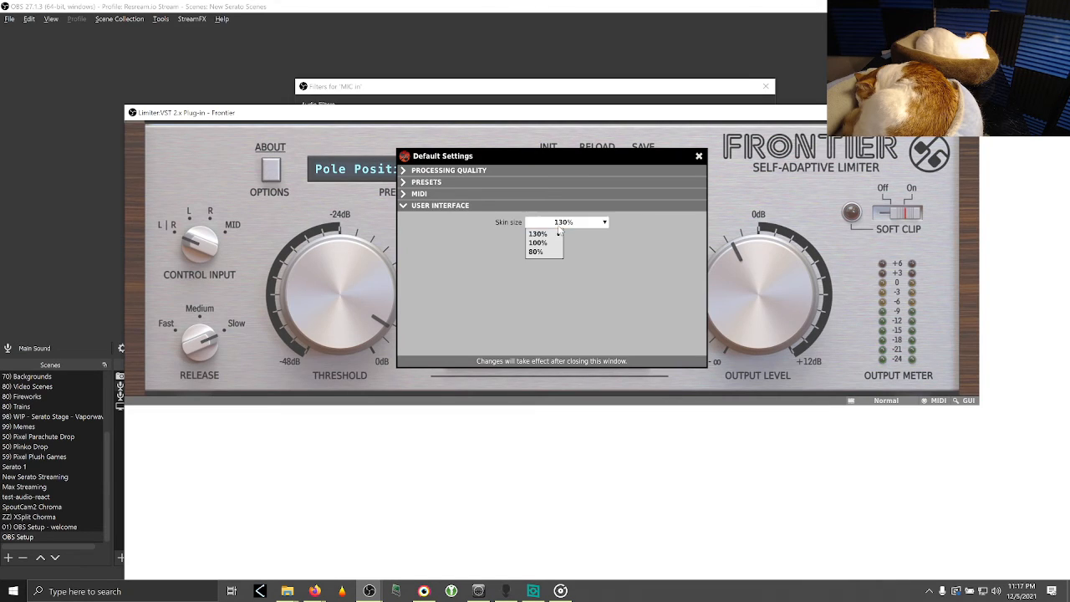
click(539, 251)
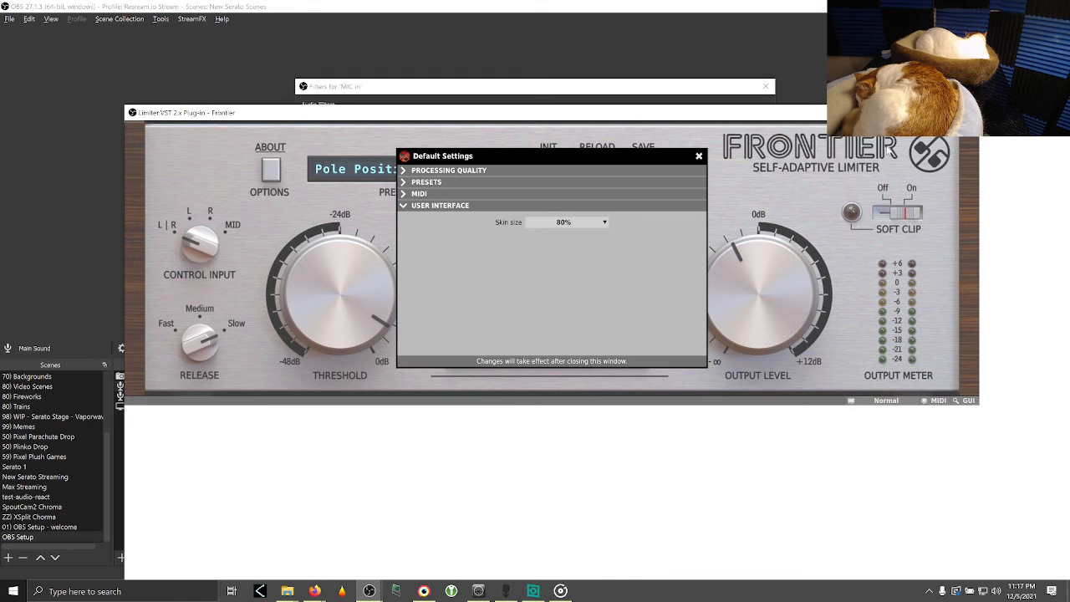
- Review Frontier's default processing quality, preset and MIDI settings, including the real-time and offline quality choices, and close the settings
click(448, 170)
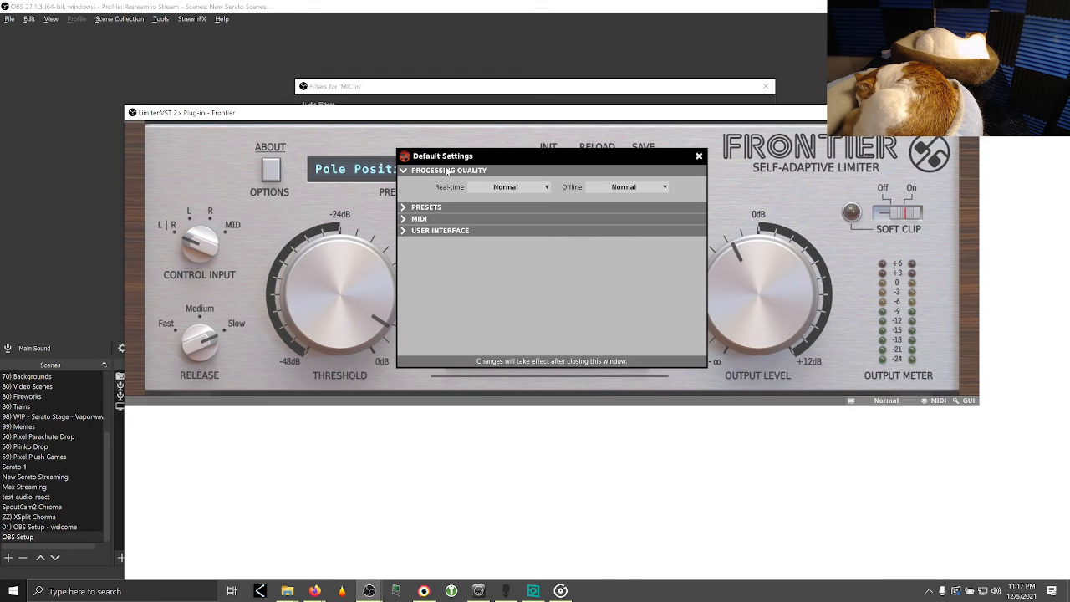
click(494, 185)
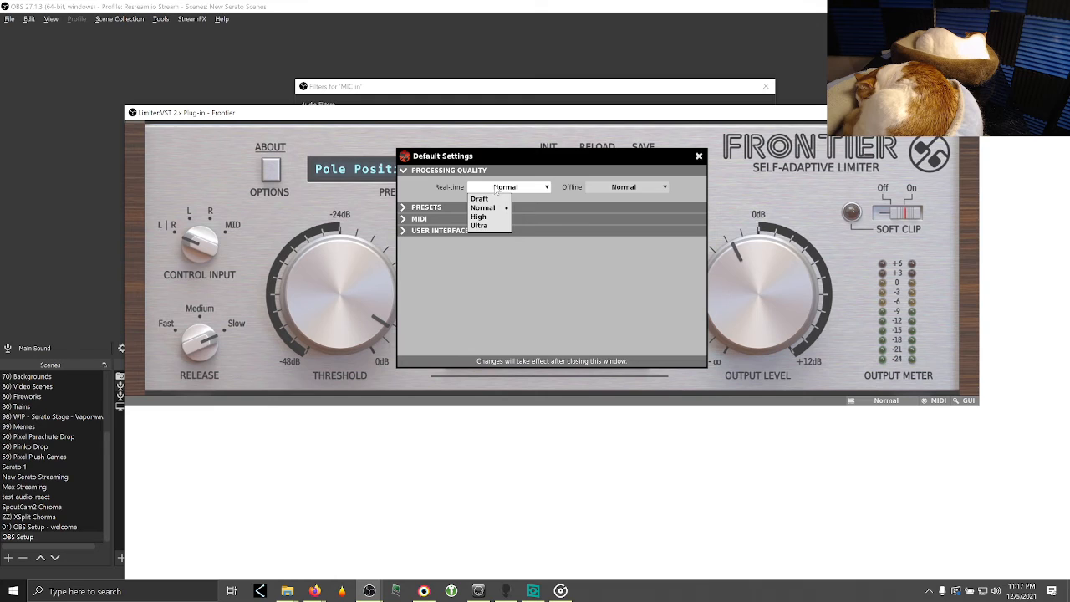
click(496, 188)
click(629, 189)
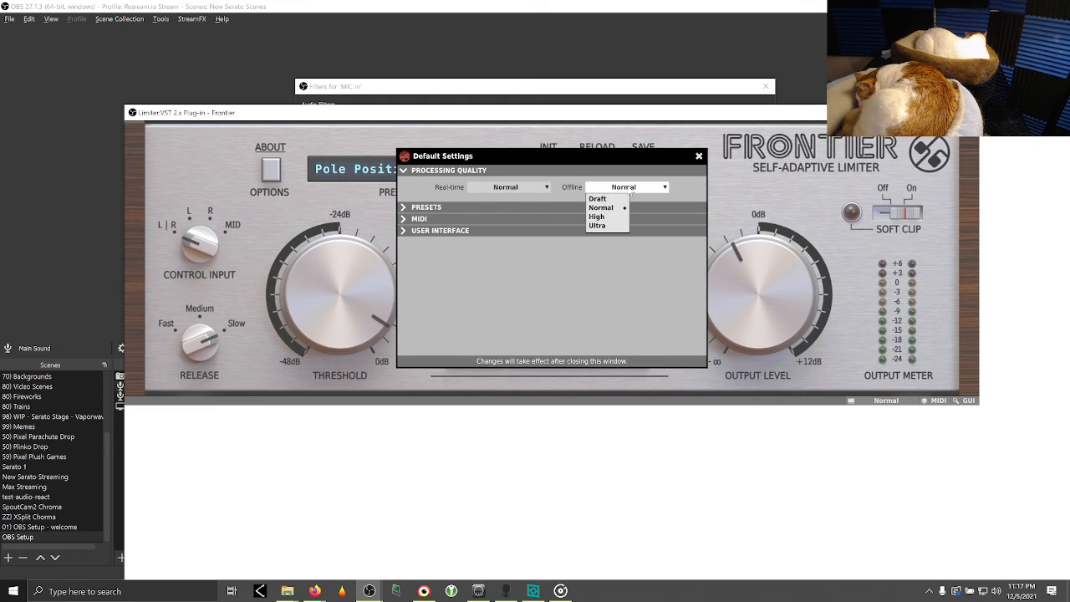
click(630, 189)
click(430, 208)
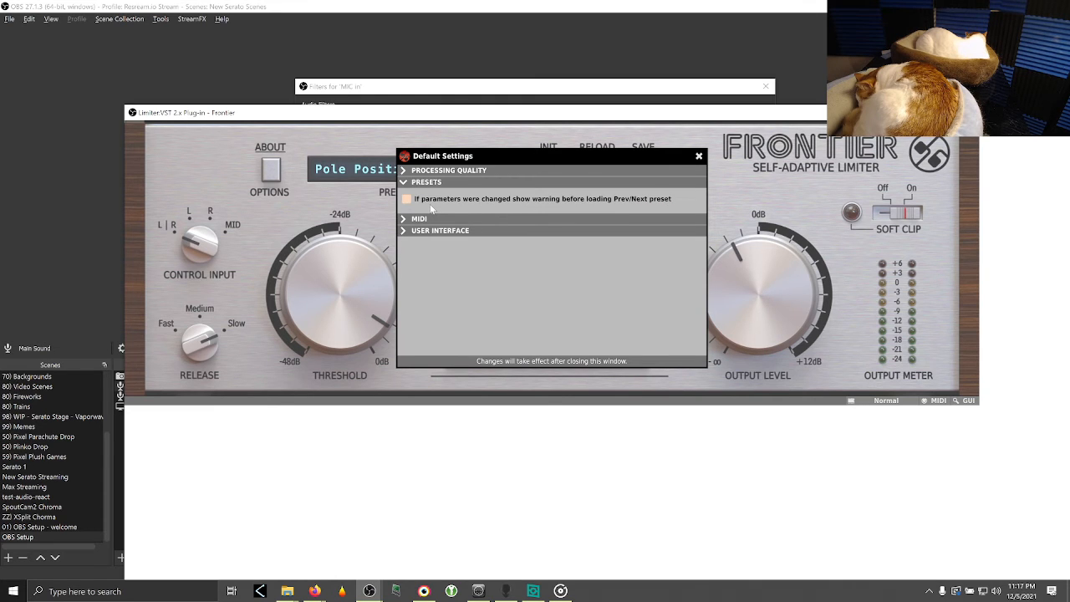
click(428, 220)
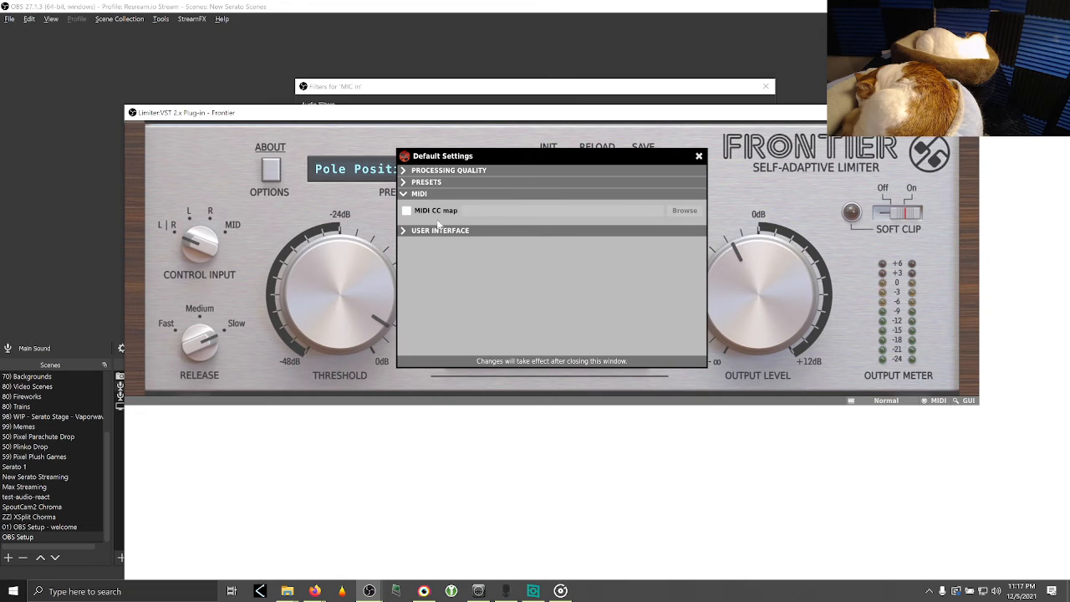
click(445, 171)
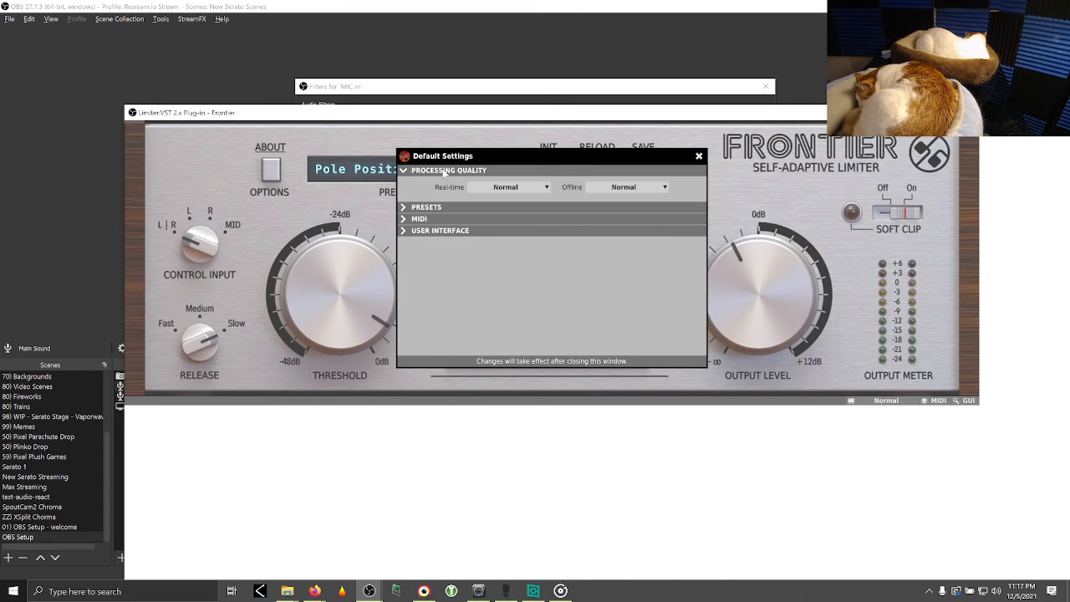
click(699, 156)
- Reopen Frontier's plug-in interface, check the skin size in its default settings, and close the interface
drag(619, 115, 599, 308)
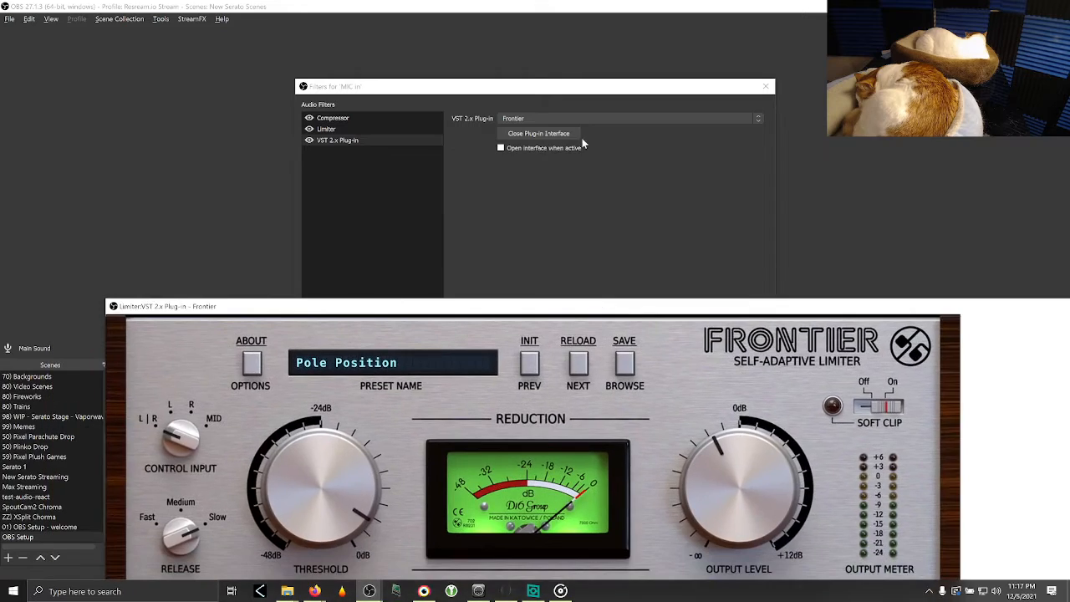
click(558, 135)
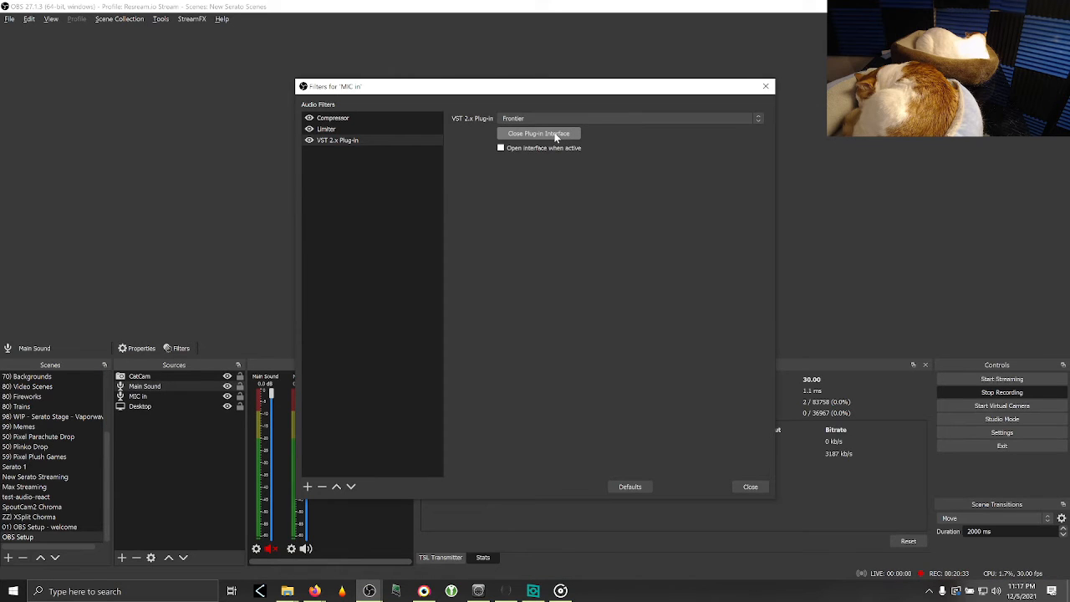
click(557, 136)
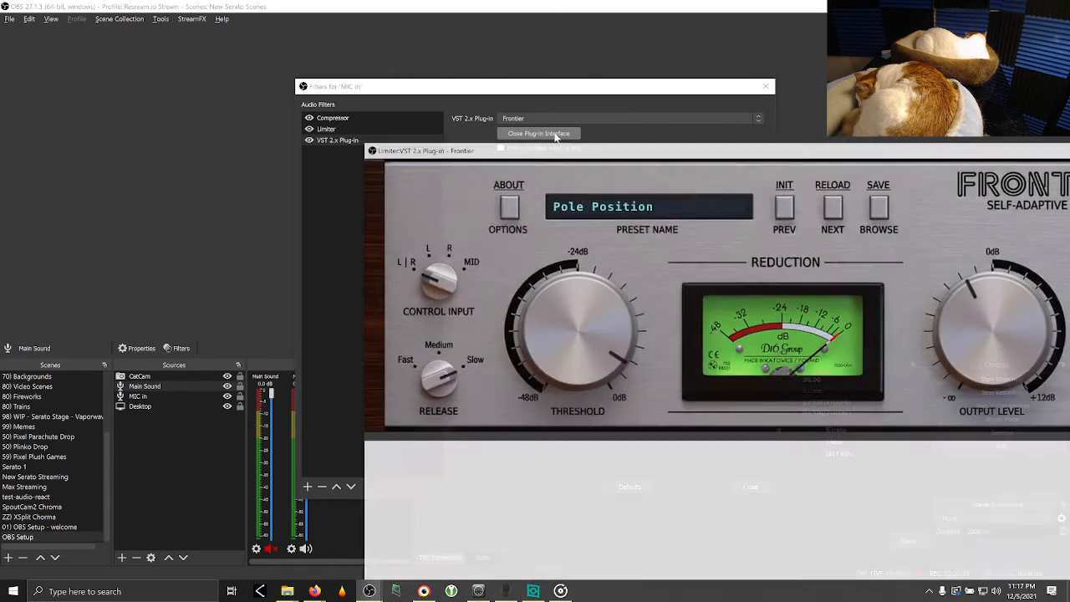
drag(516, 149, 366, 148)
click(358, 224)
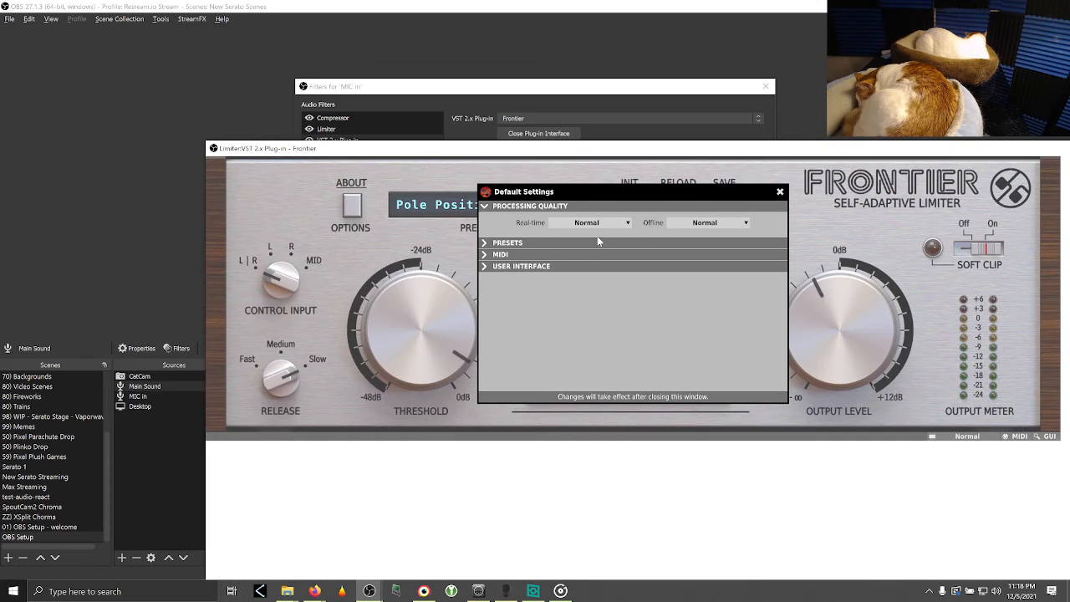
click(514, 267)
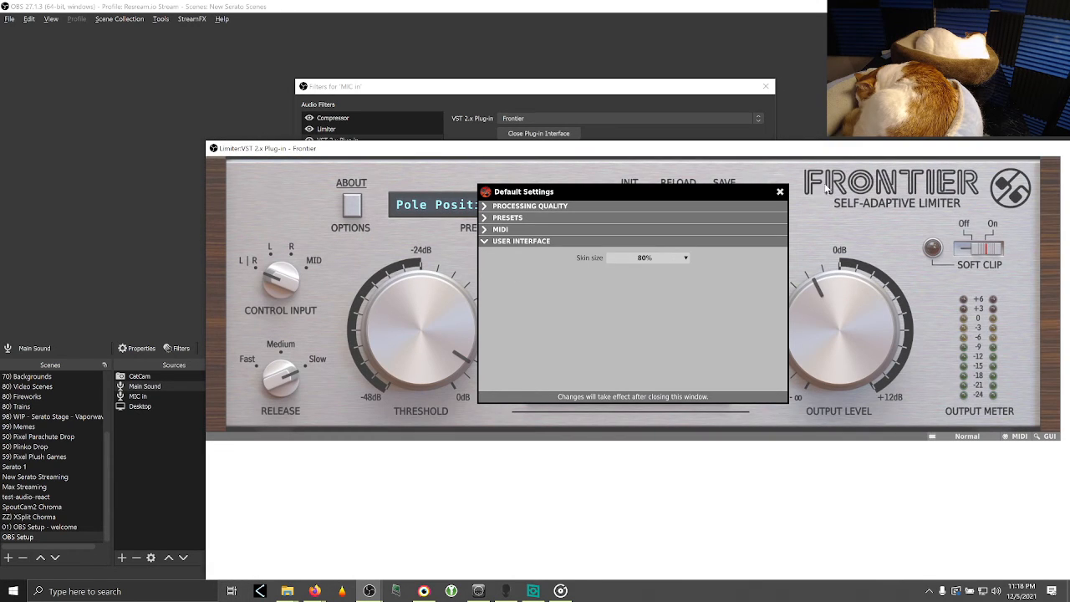
click(780, 193)
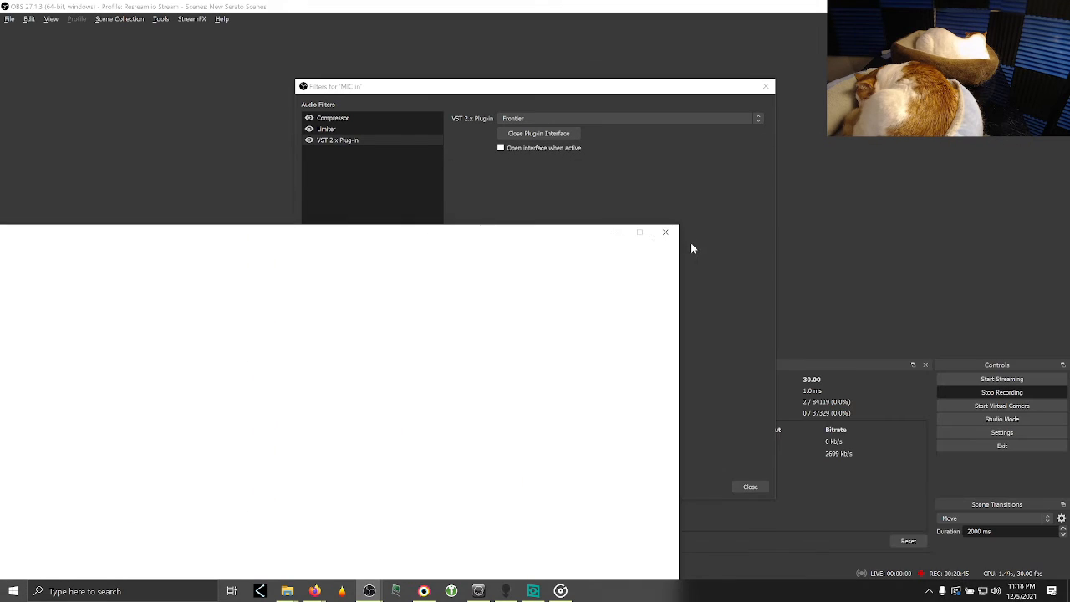
click(669, 232)
- Remove the VST 2.x Plug-in filter from MIC in
right_click(329, 139)
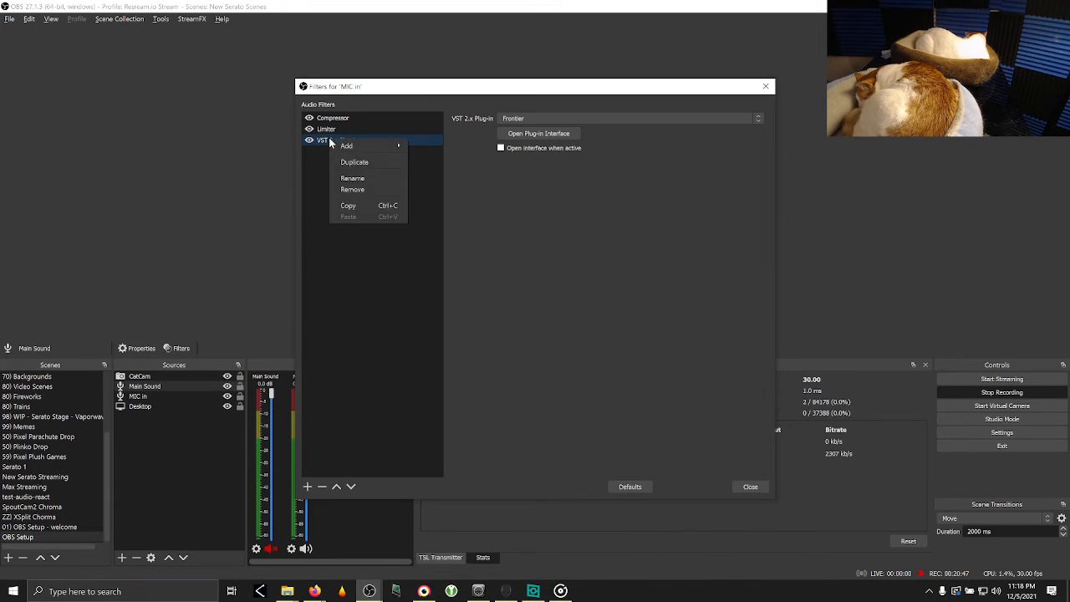
click(353, 189)
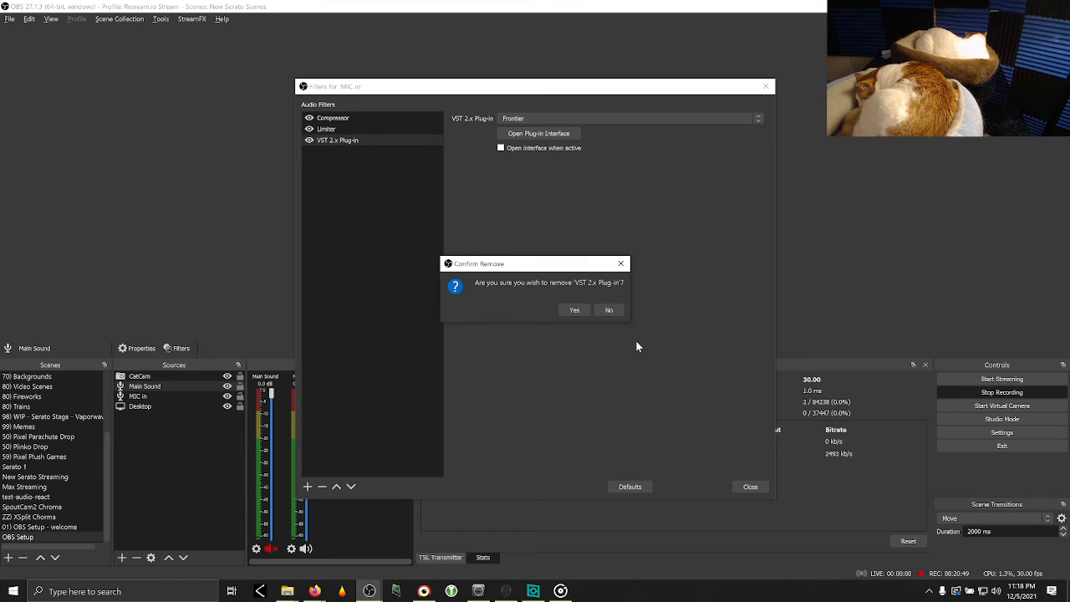
click(573, 309)
- Add a VST 2.x Plug-in filter named Frontier to MIC in, choose the Frontier plug-in and open its interface
click(315, 485)
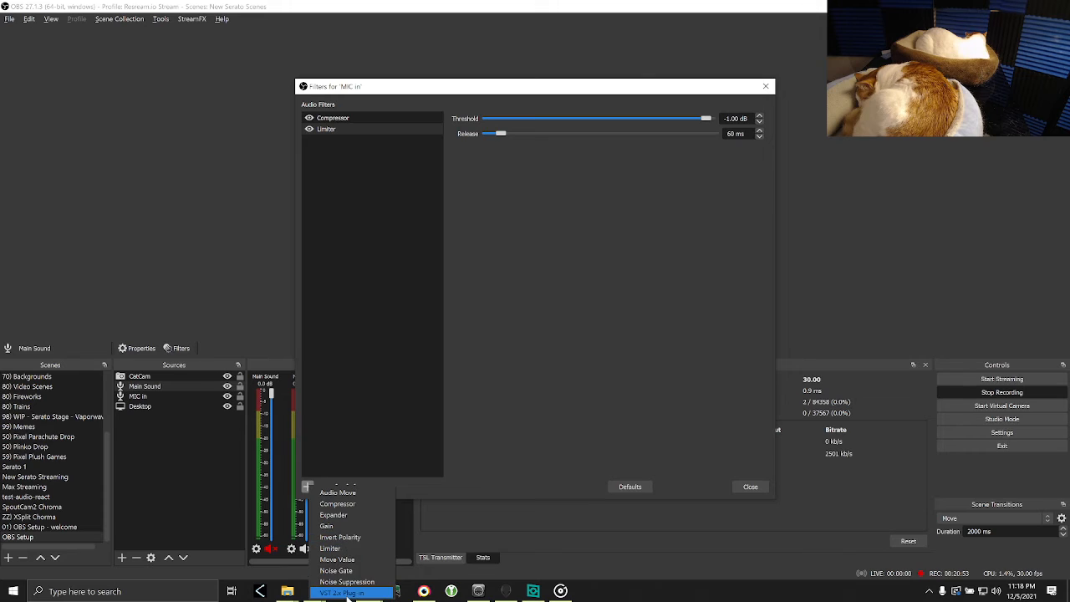
click(344, 593)
text(Rrontier)
click(513, 312)
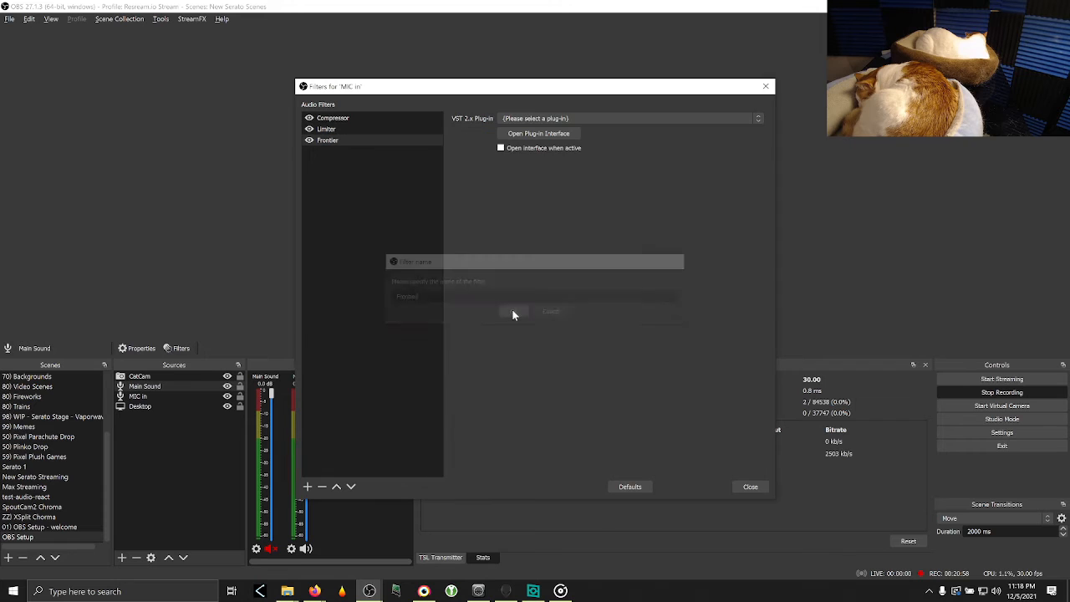
click(535, 118)
click(527, 136)
click(525, 135)
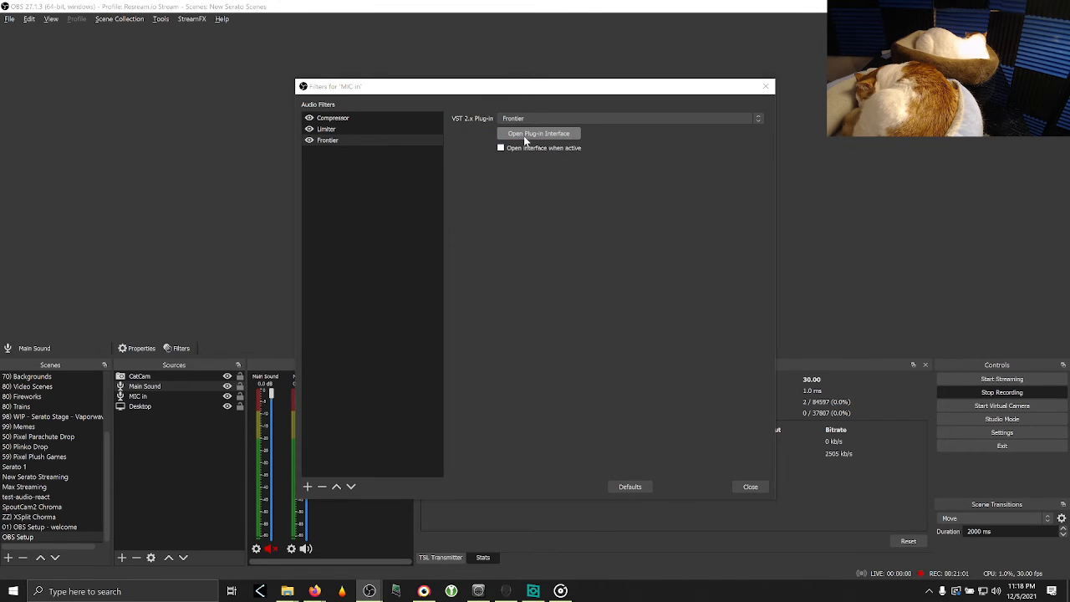
drag(628, 155, 654, 186)
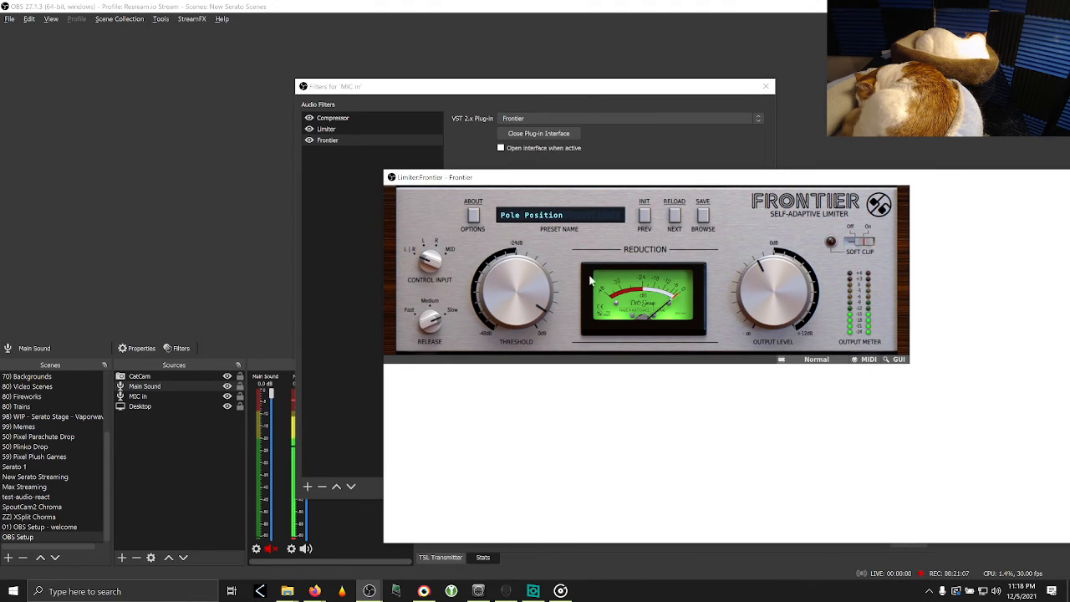
- Lower Frontier's threshold to -24.2 dB, turn its output level down near minimum, and raise the output partway again
drag(512, 324, 507, 337)
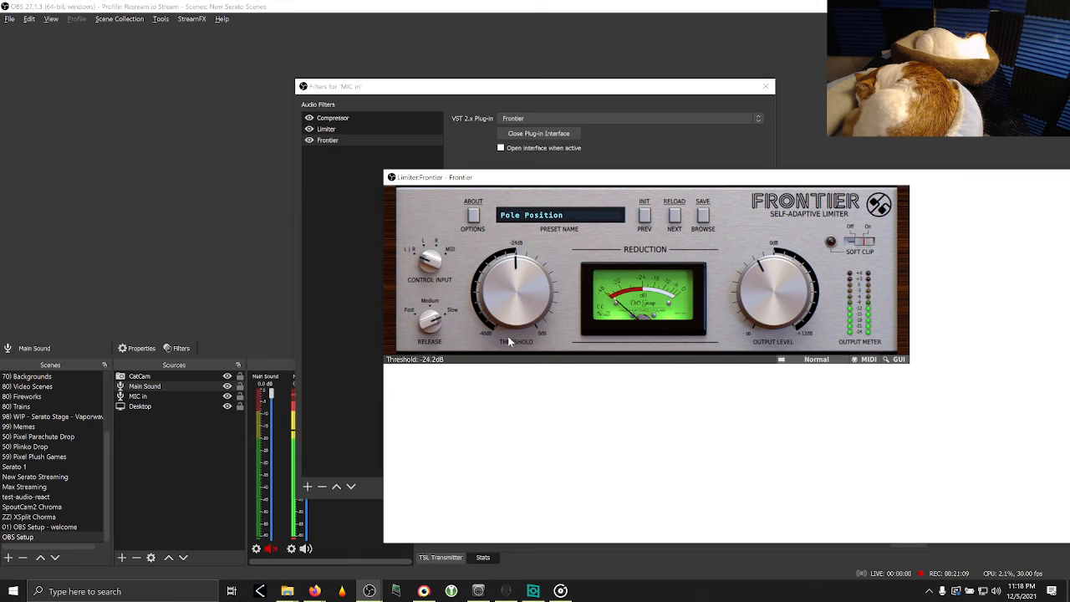
drag(747, 301, 722, 340)
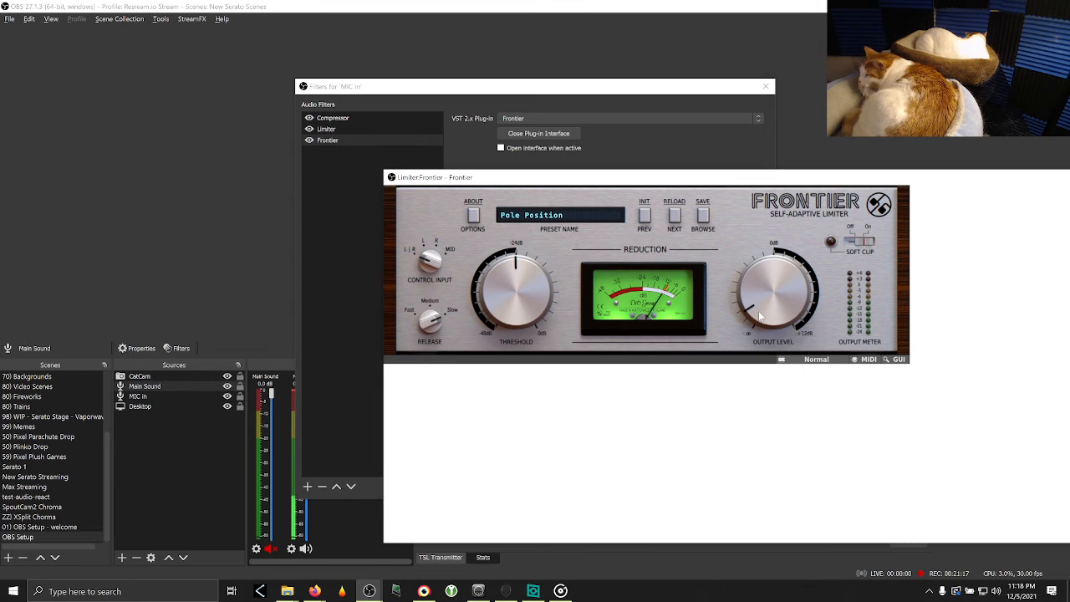
drag(759, 316, 693, 277)
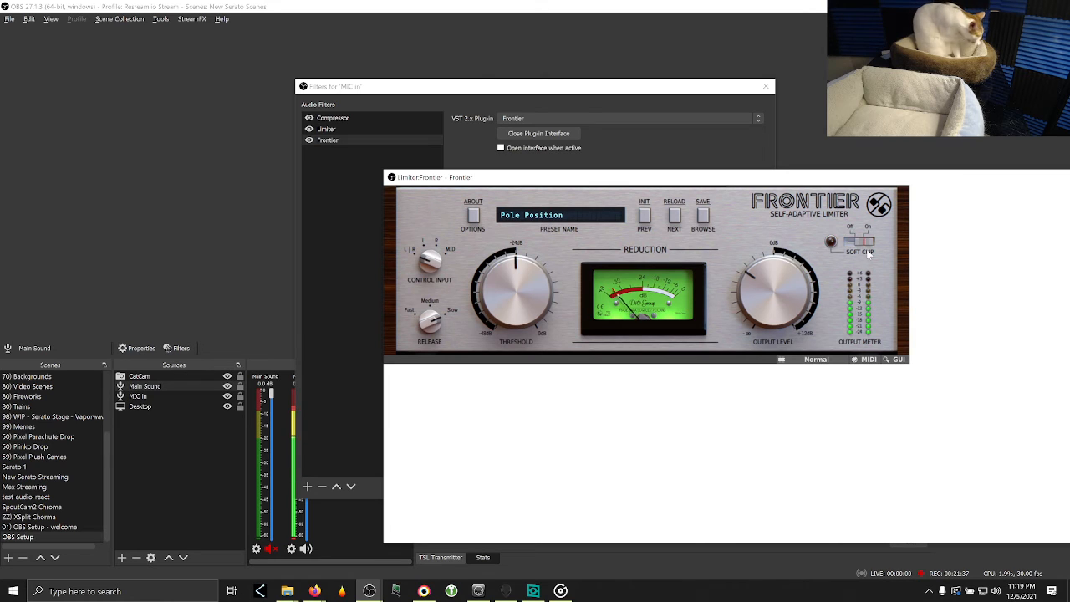
- Try Frontier at -48 dB threshold with +12 dB output, and at 0 dB threshold with output near 0 dB
drag(490, 282, 492, 367)
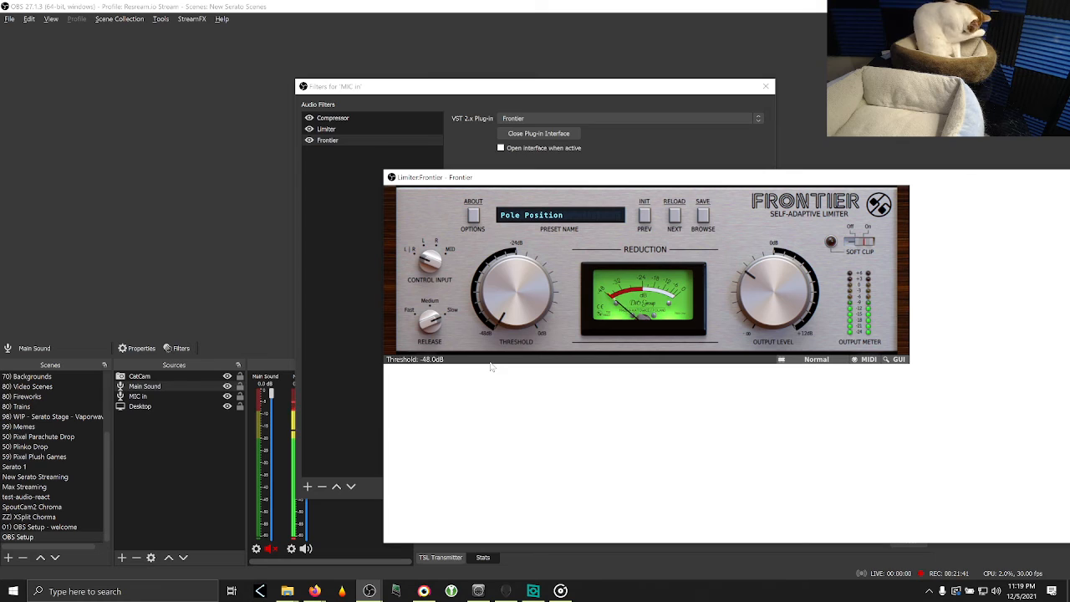
drag(761, 322, 754, 228)
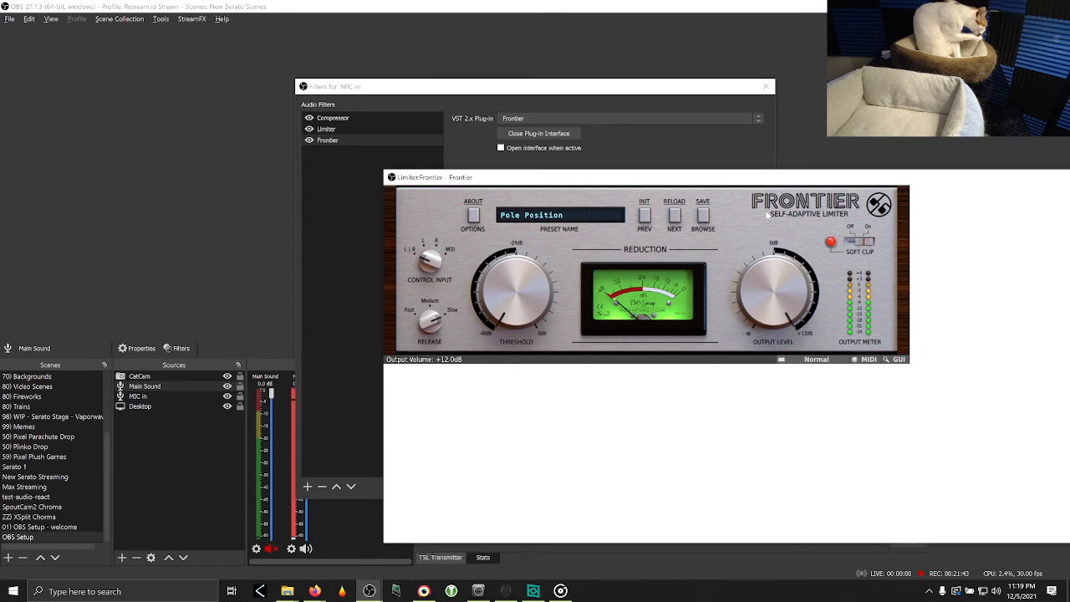
drag(512, 292, 530, 149)
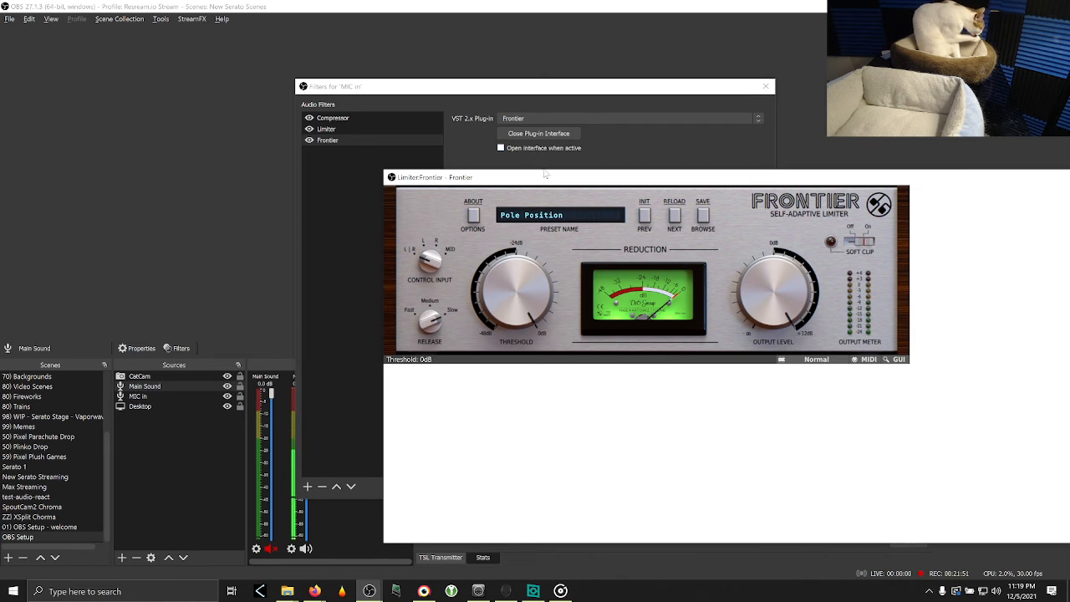
drag(777, 318, 778, 363)
- Try Frontier's threshold at -15.4 dB, and at -48 dB with the output level at +12 dB
drag(527, 293, 527, 331)
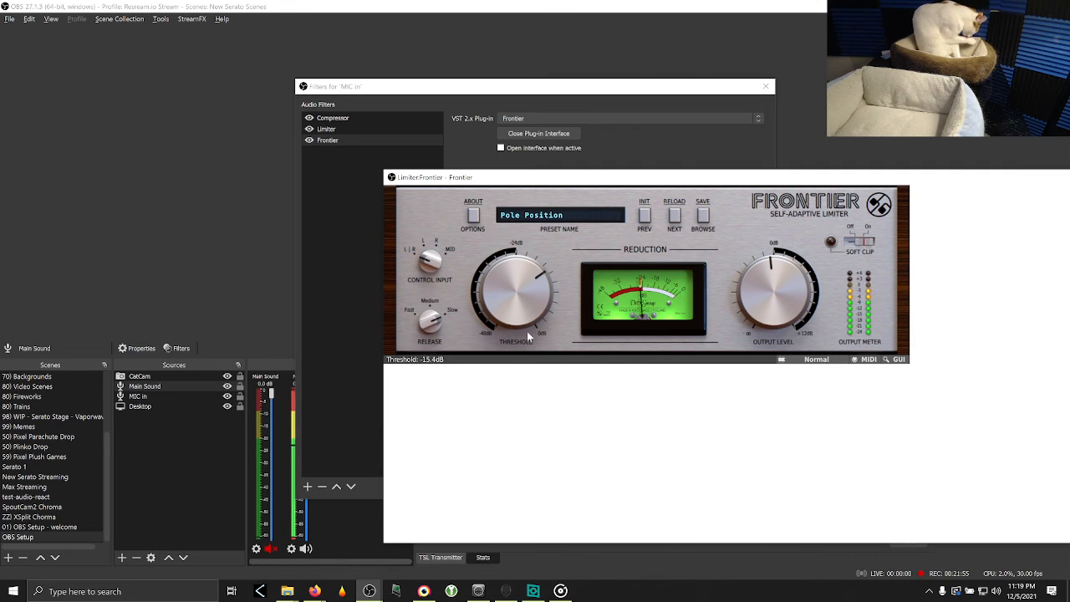
drag(778, 292, 781, 201)
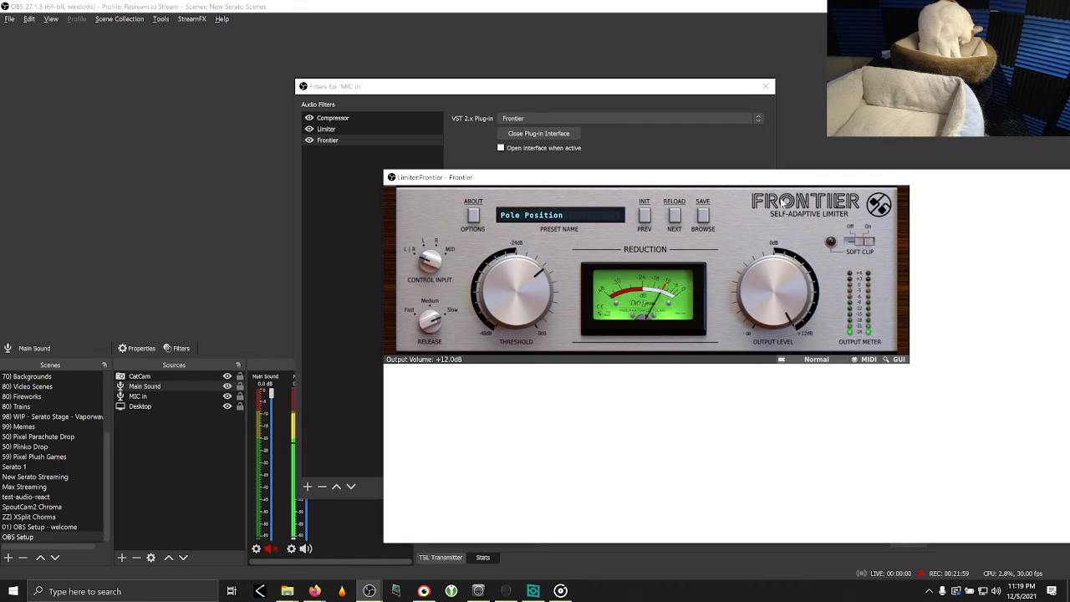
drag(513, 293, 492, 389)
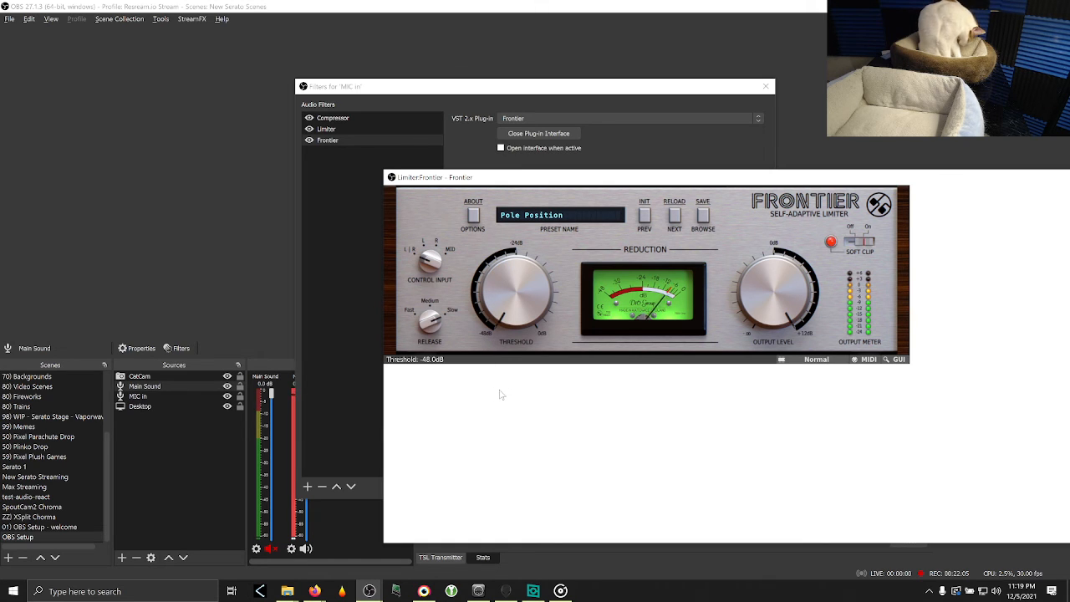
- Raise Frontier's threshold through -18.4 dB to 0 dB and turn its output level down to slightly below 0 dB
drag(506, 316, 488, 221)
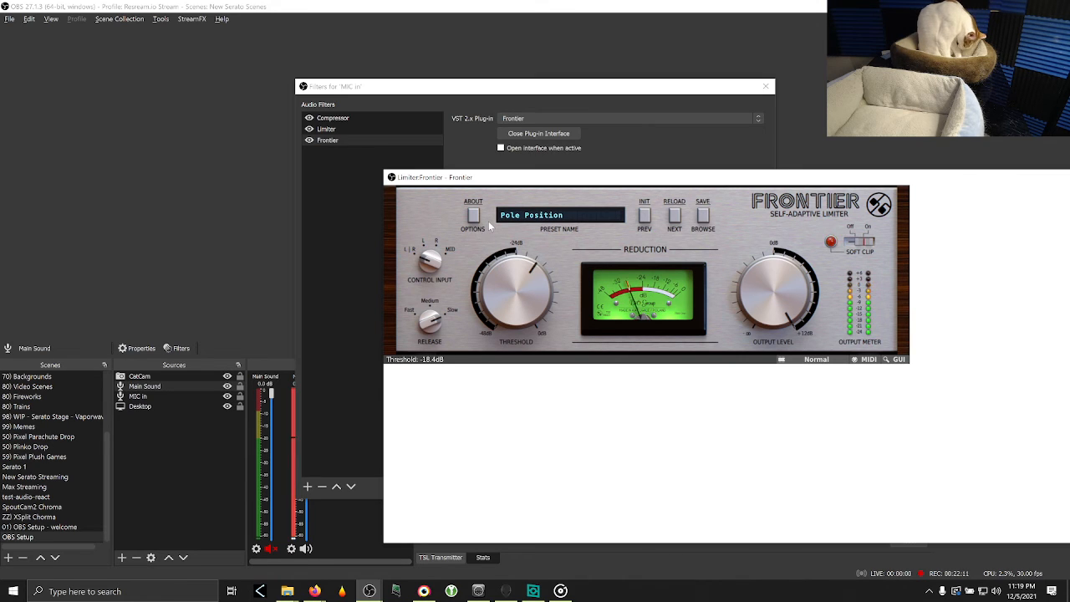
drag(488, 221, 535, 125)
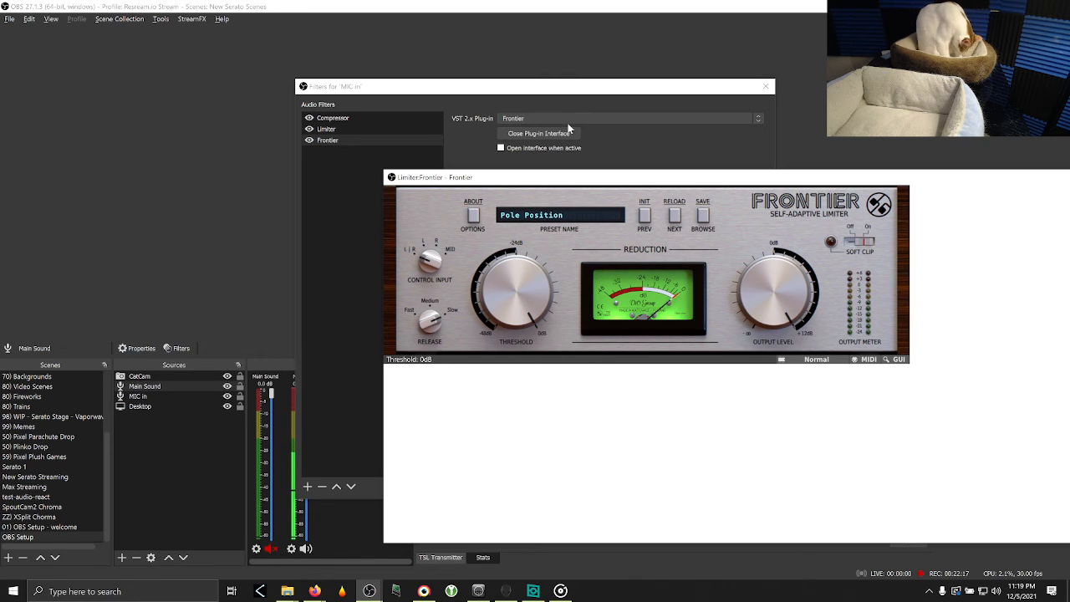
drag(761, 233, 750, 274)
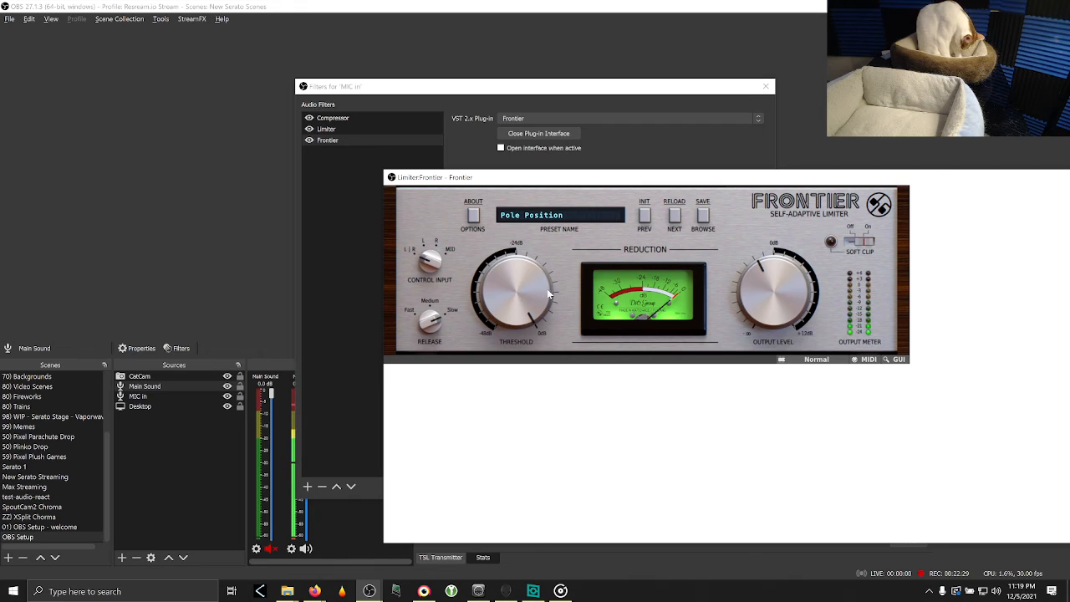
drag(525, 291, 501, 291)
click(865, 242)
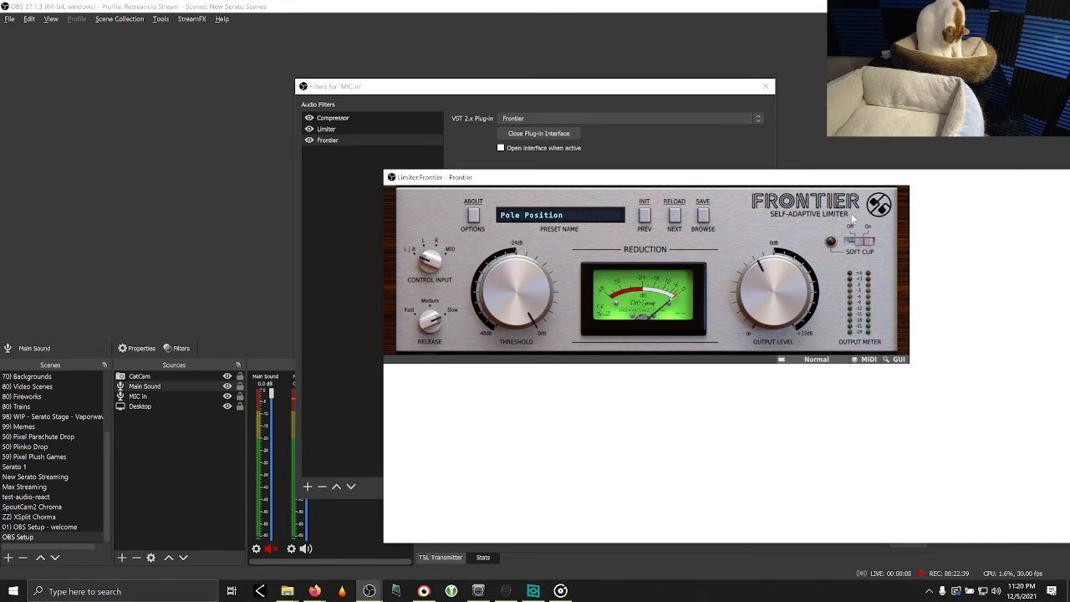
- Set Frontier's output level to about +0.2 dB on MIC in and return to the filters window
drag(748, 307, 774, 265)
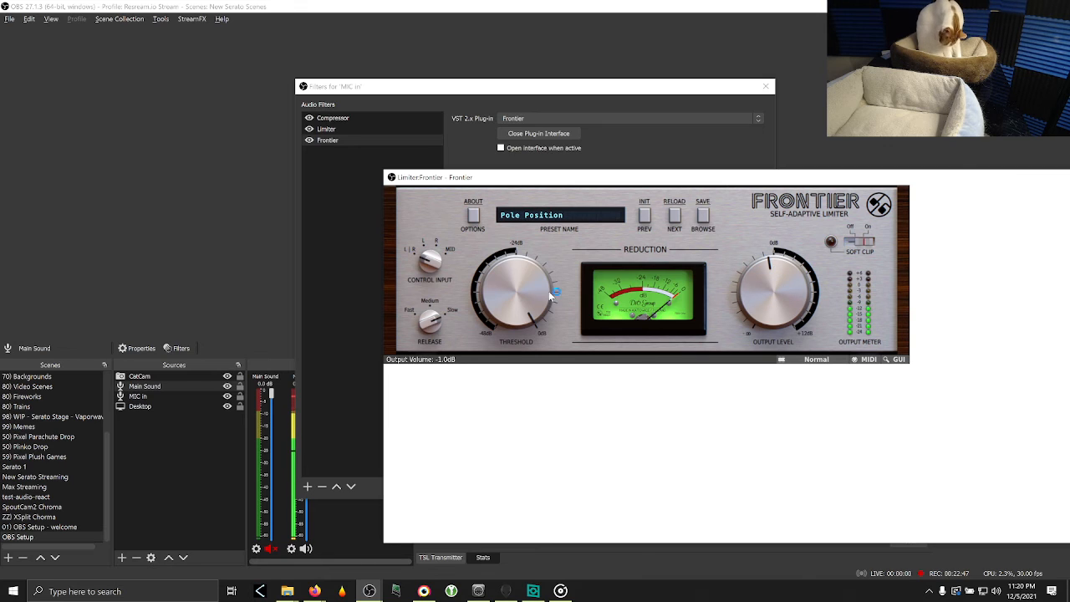
drag(764, 313, 759, 307)
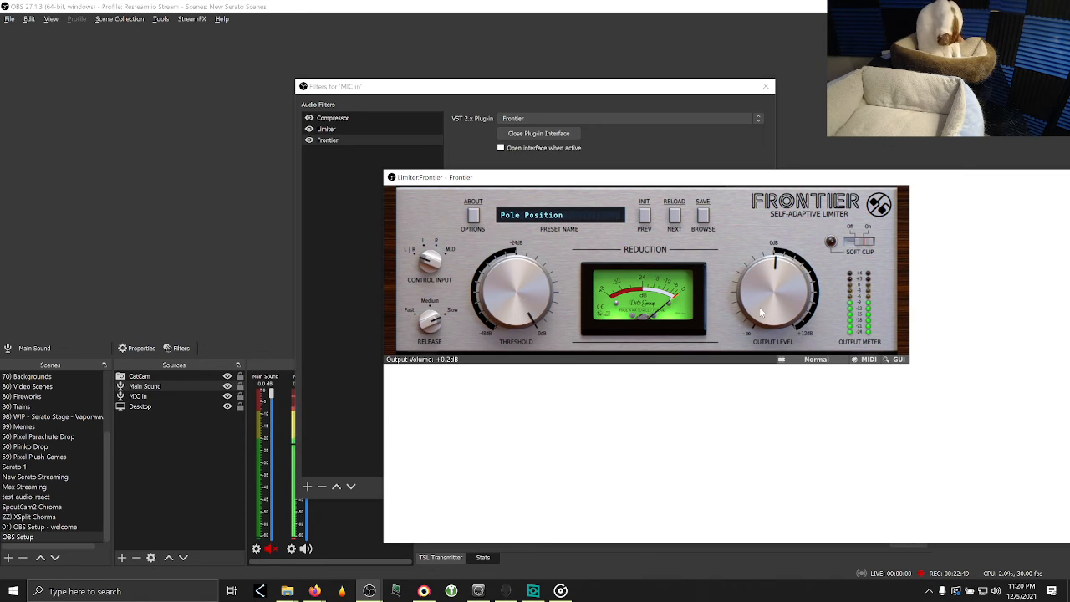
click(369, 257)
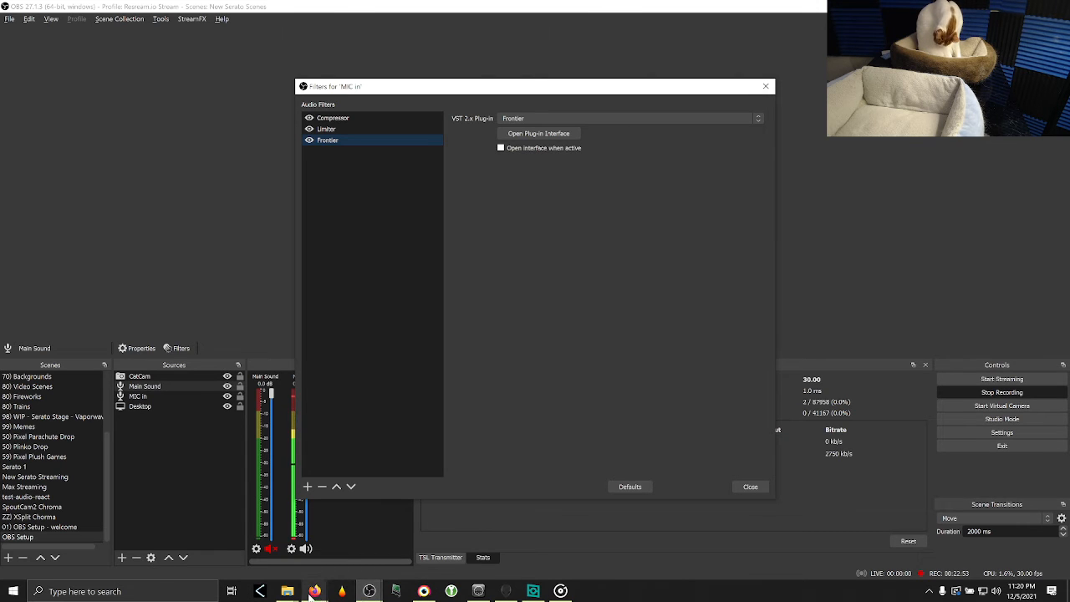
- Switch to Firefox and launch the downloaded maudioplugins_15_01_setup.exe installer
mouse_move(313, 592)
click(382, 539)
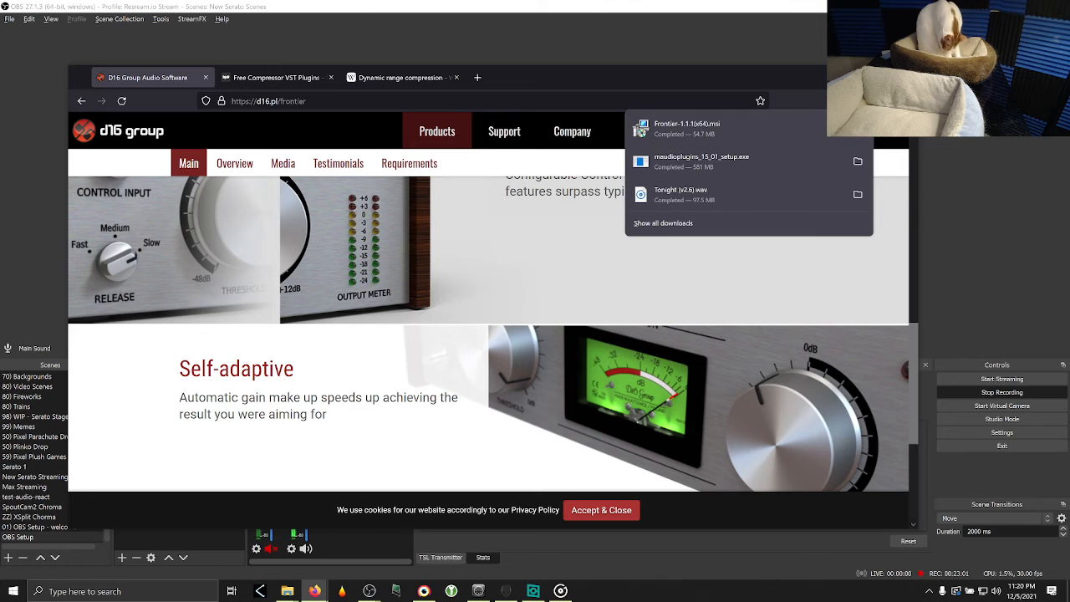
click(733, 163)
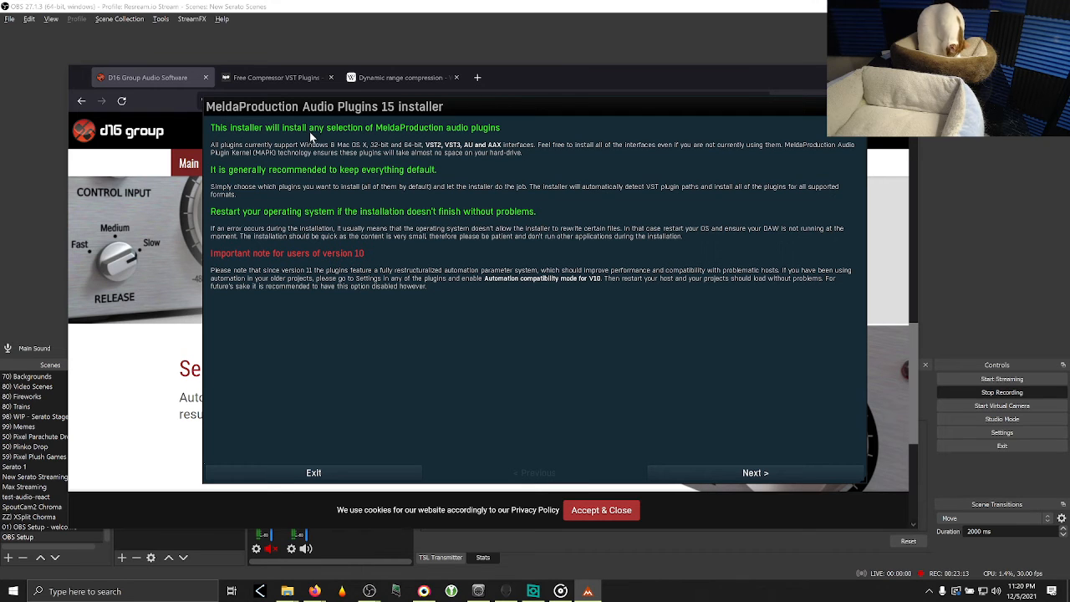
- Agree to the MeldaProduction licence terms and continue to the component selection
click(708, 473)
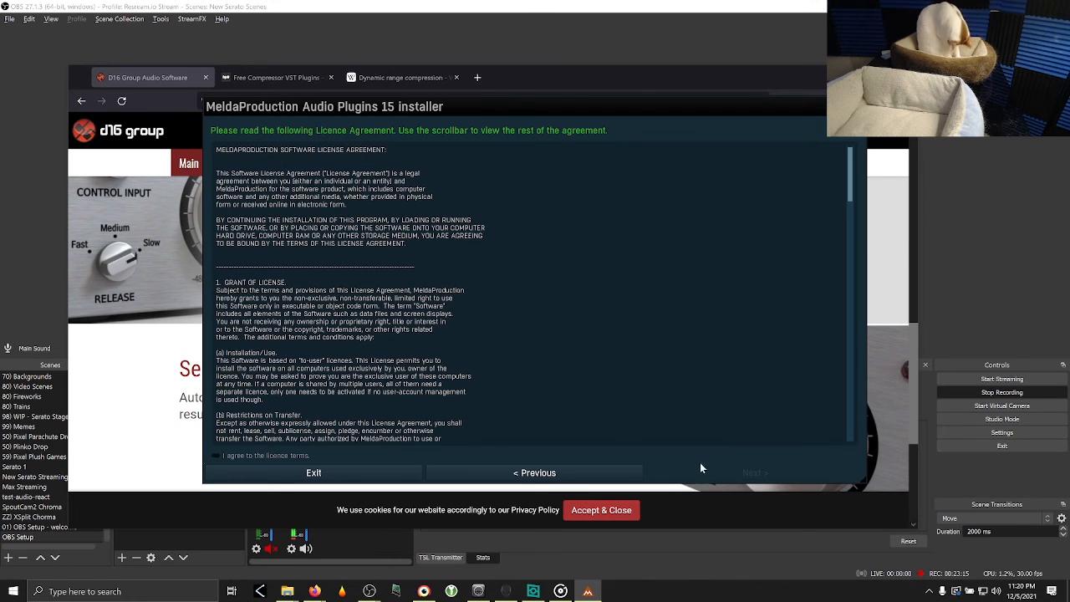
scroll(255, 444, down, 2)
click(228, 458)
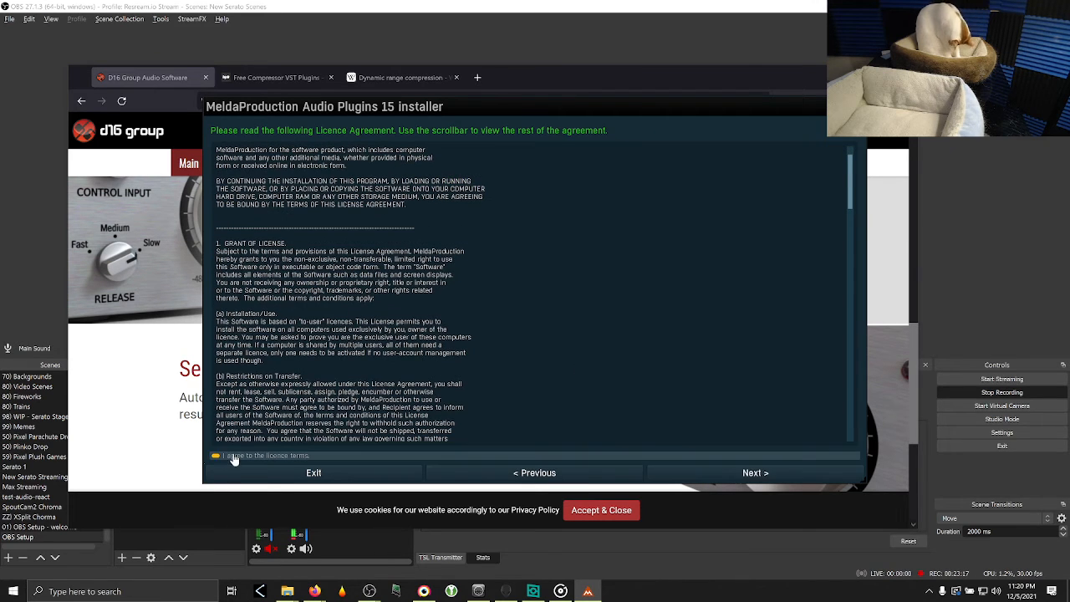
click(798, 473)
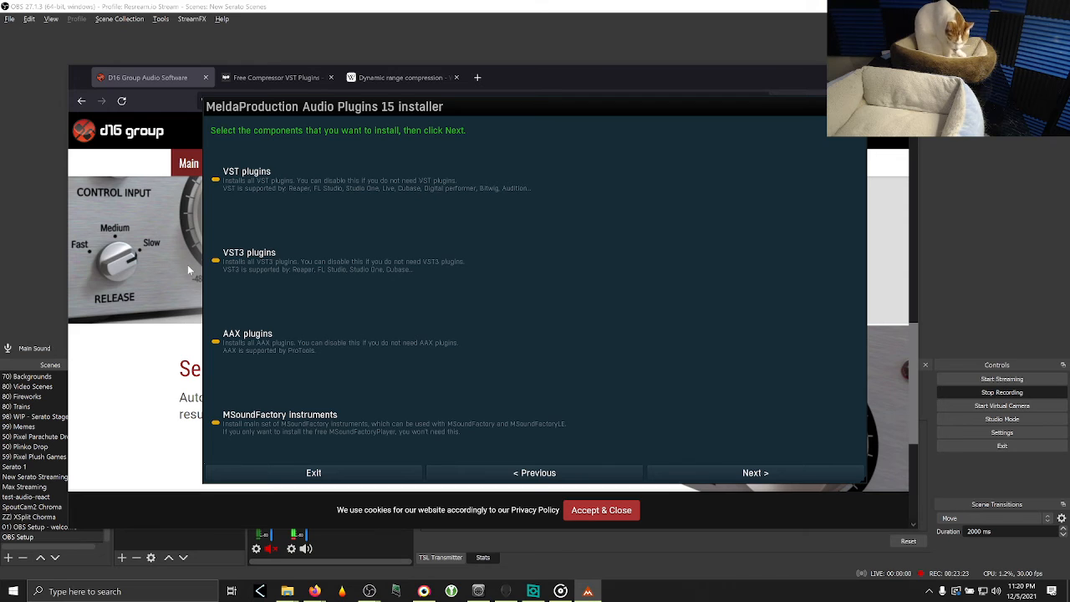
- Exclude VST3 plugins, AAX plugins and MSoundFactory instruments, keeping only VST plugins, and continue to the item list
click(217, 261)
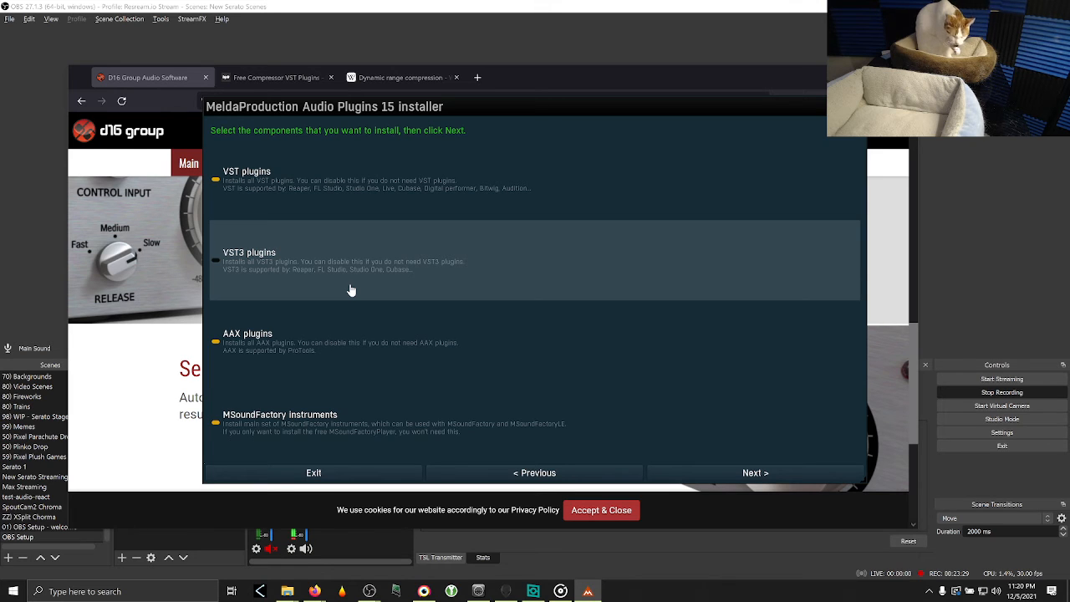
click(241, 346)
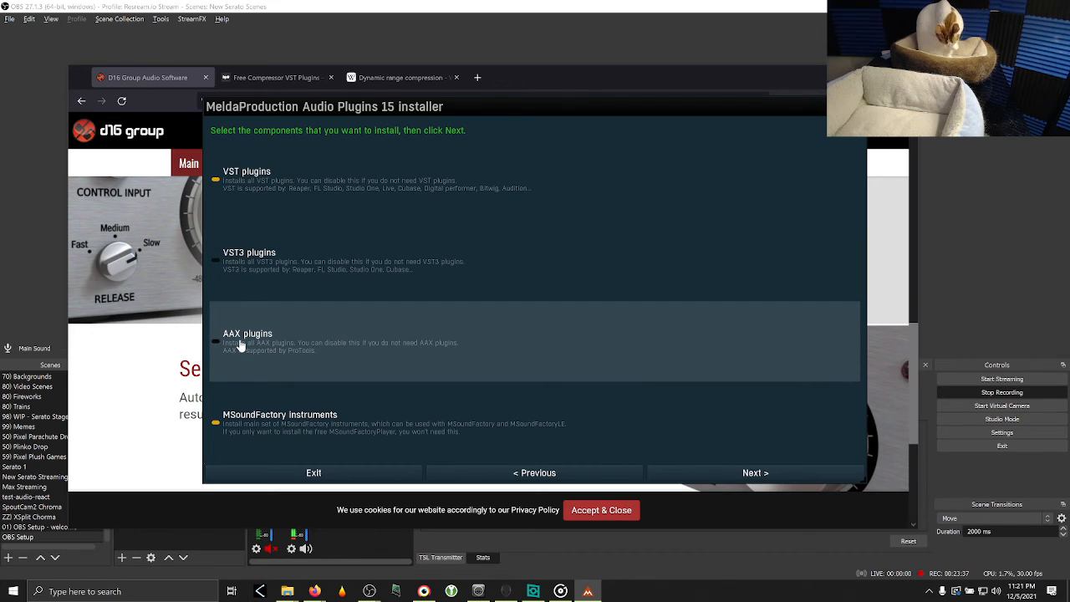
click(271, 428)
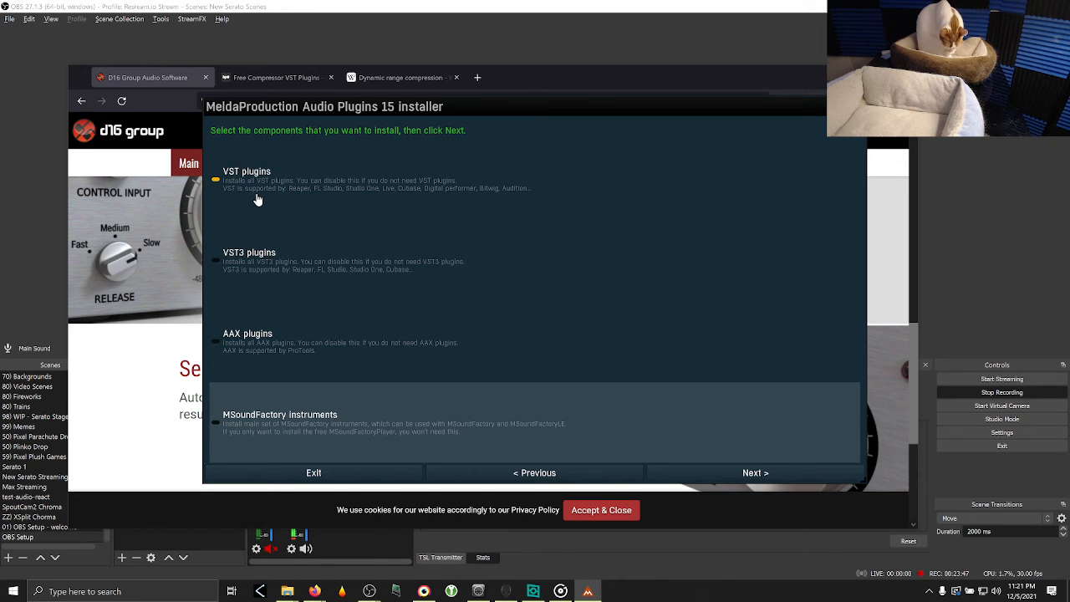
click(677, 471)
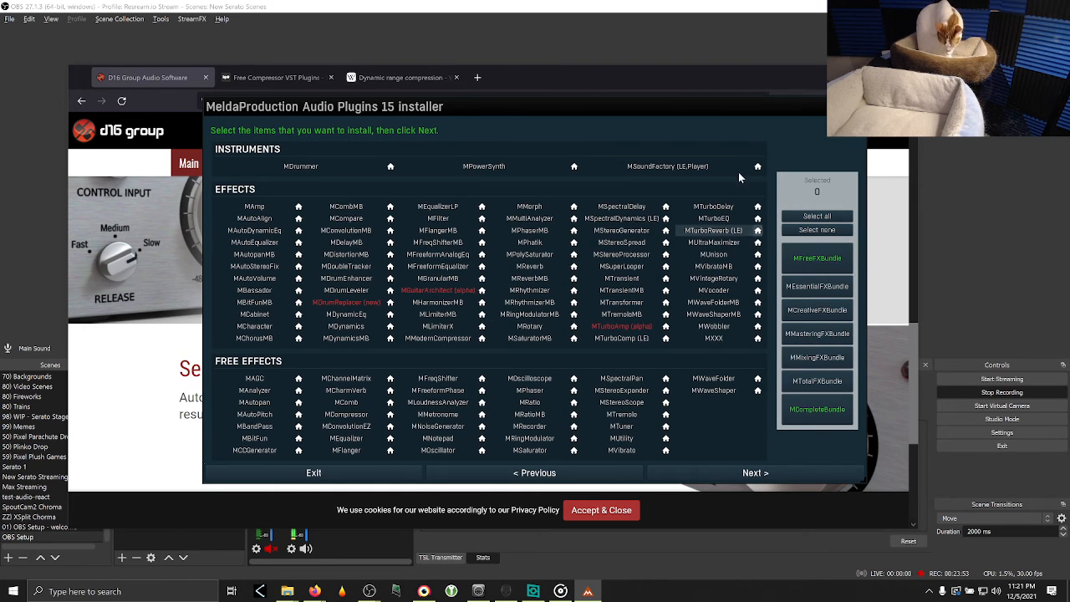
click(801, 260)
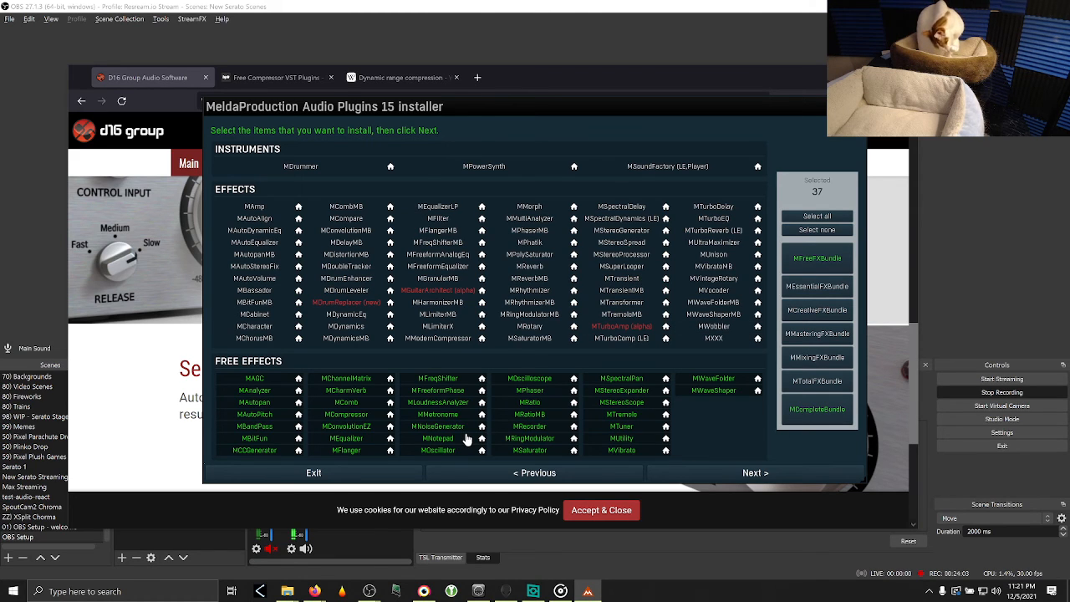
click(442, 419)
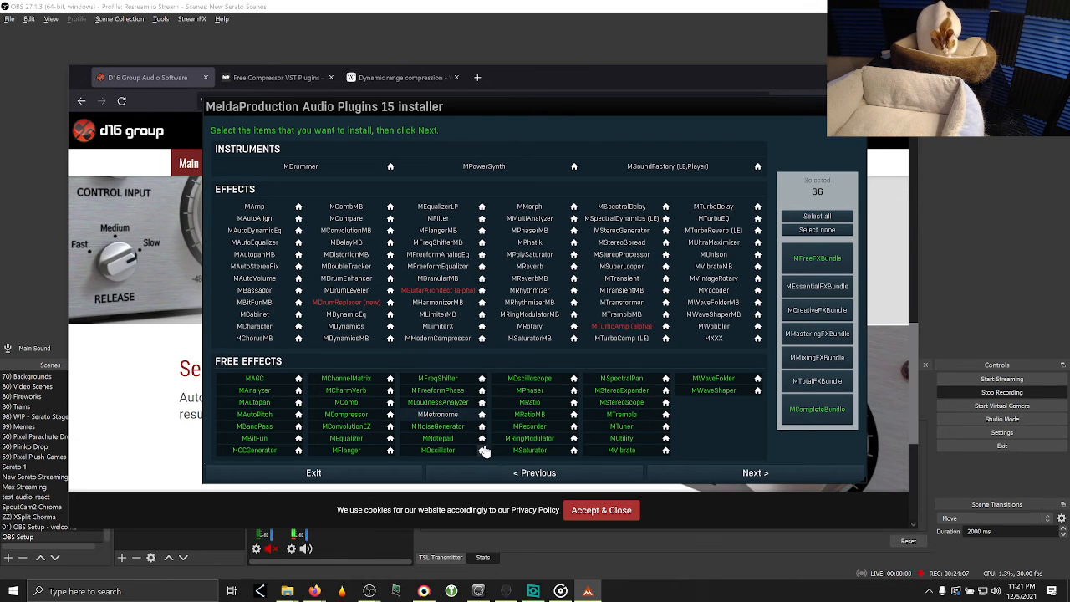
click(434, 427)
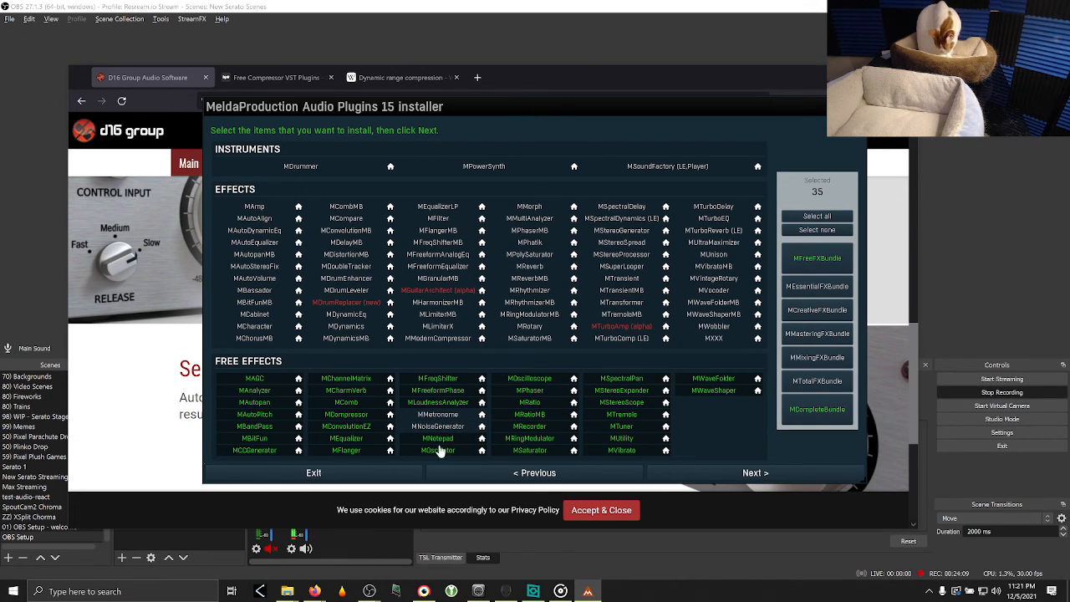
click(437, 439)
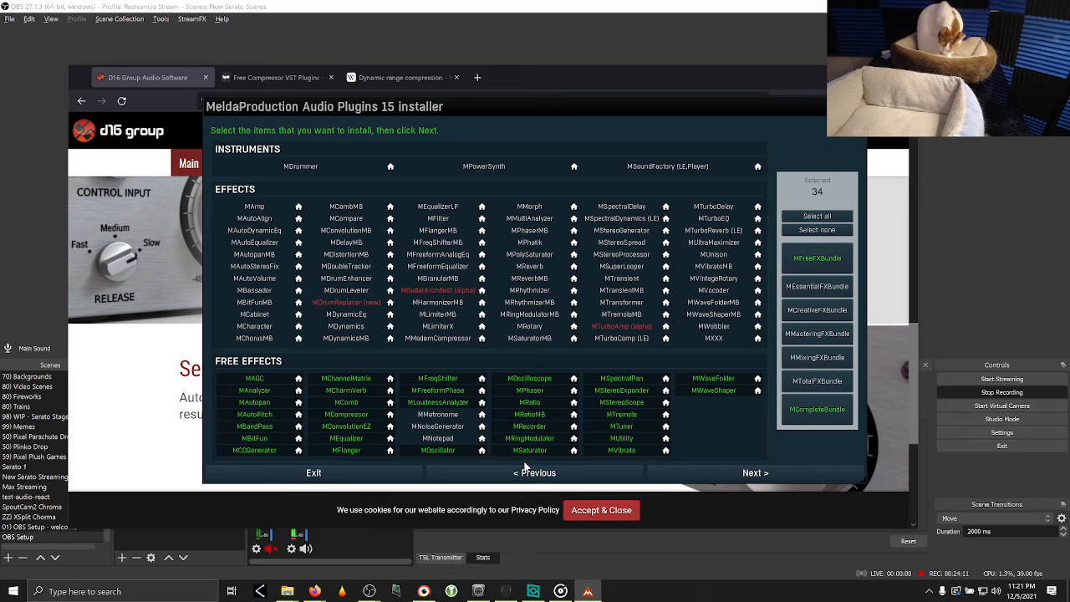
click(422, 450)
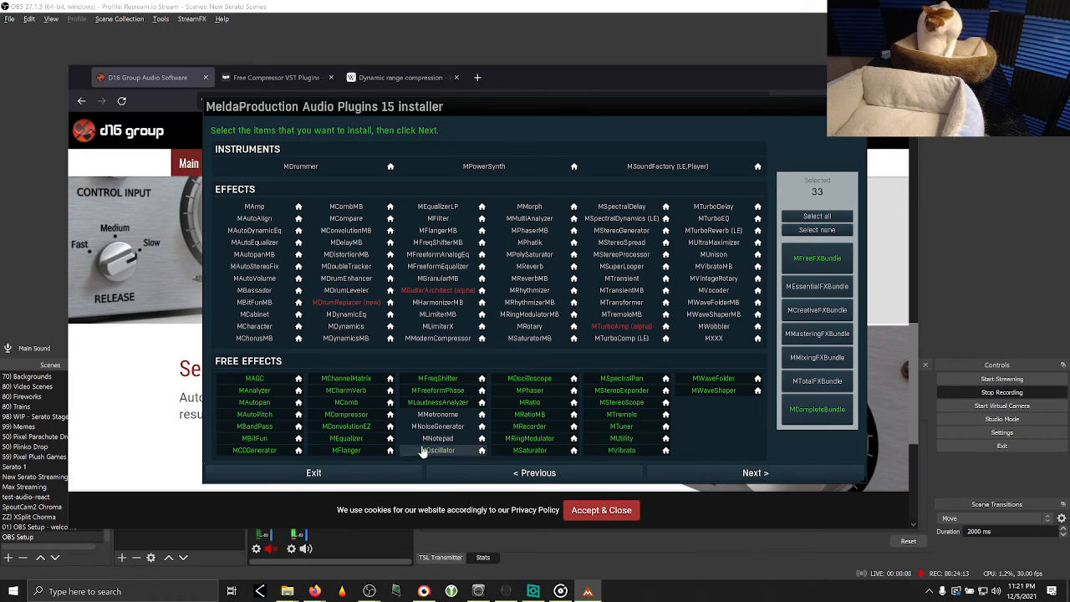
click(817, 231)
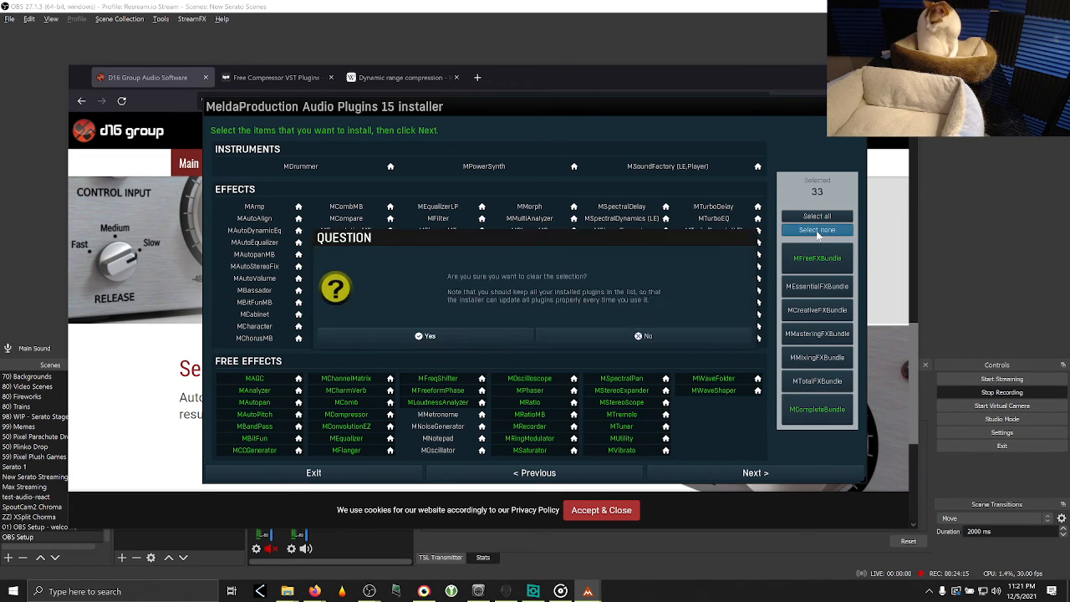
click(444, 335)
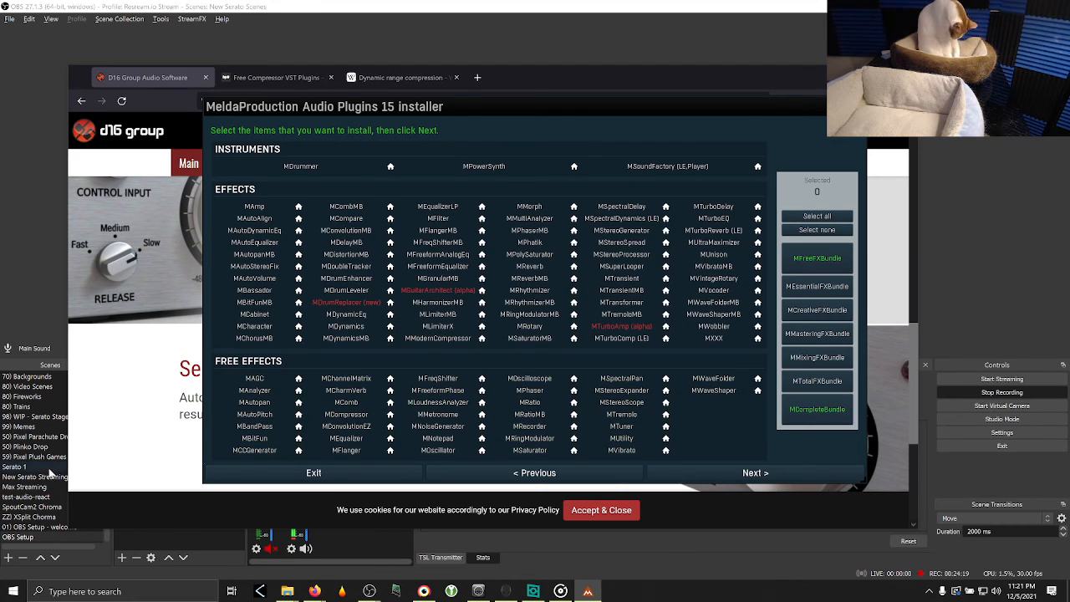
- Select the free effects MAnalyzer, MAutoPitch, MCharmVerb, MCompressor, MEqualizer and MLoudnessAnalyzer for installation
click(261, 391)
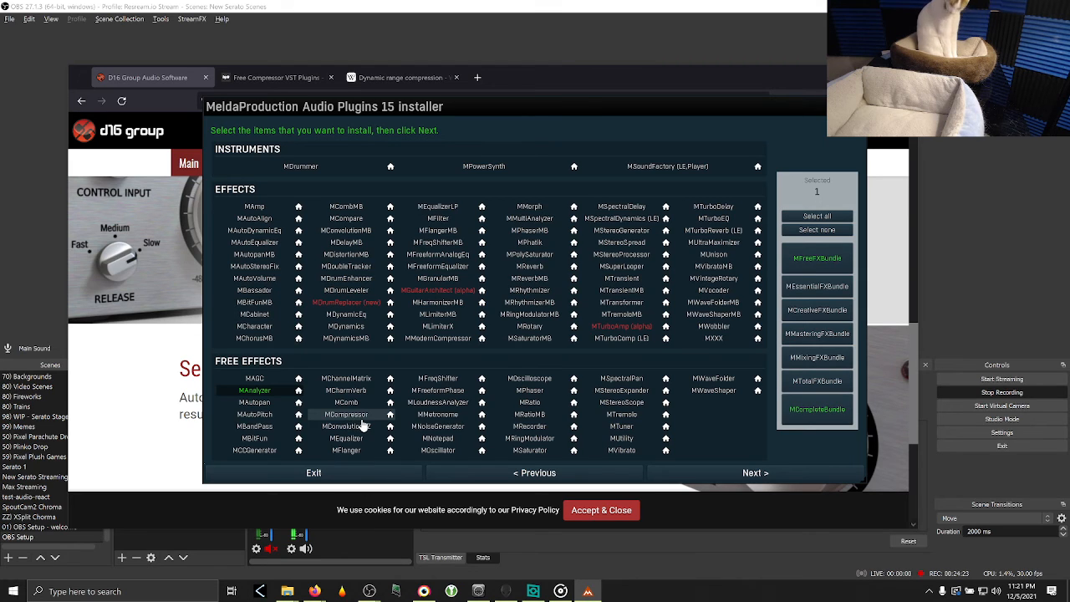
click(244, 416)
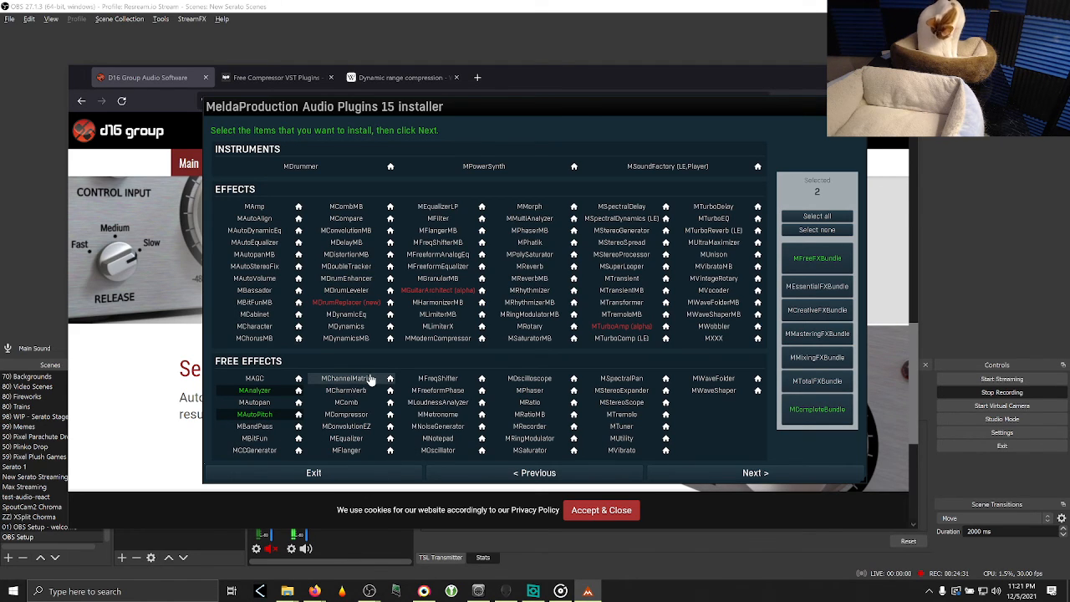
click(346, 393)
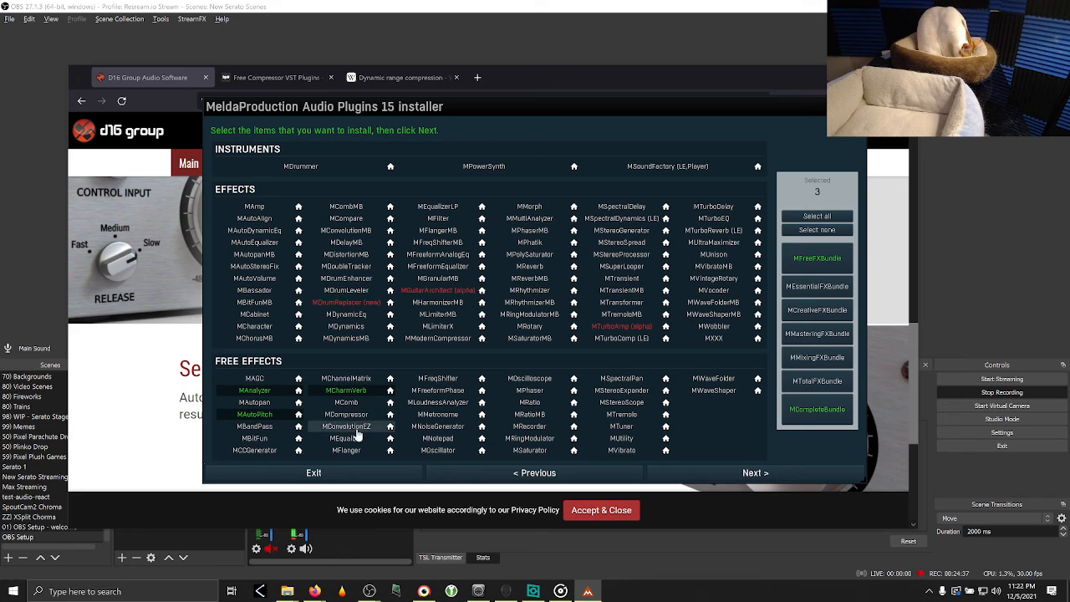
click(348, 415)
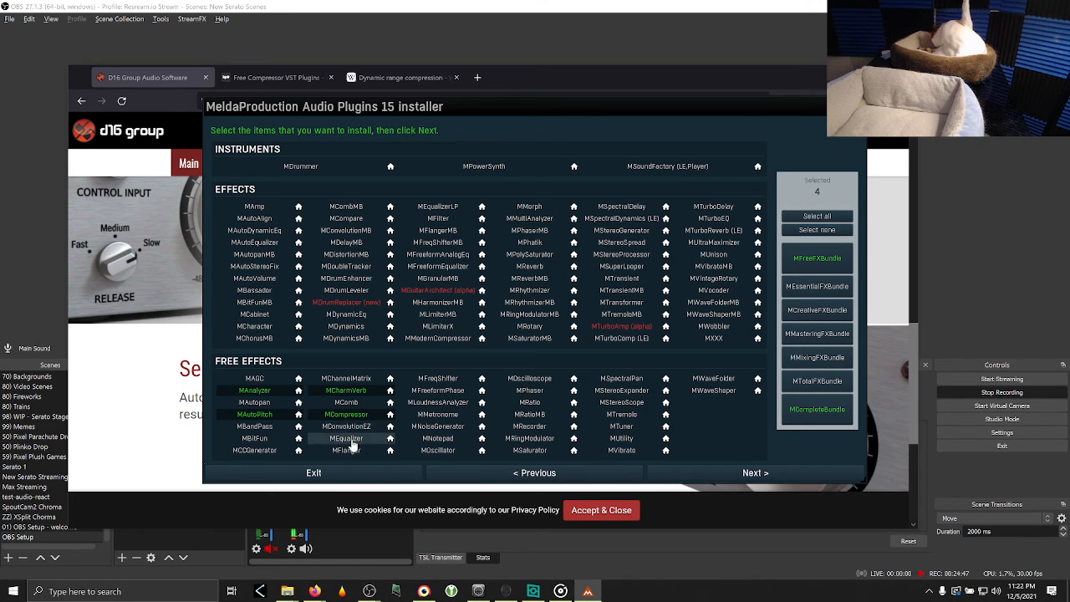
click(350, 439)
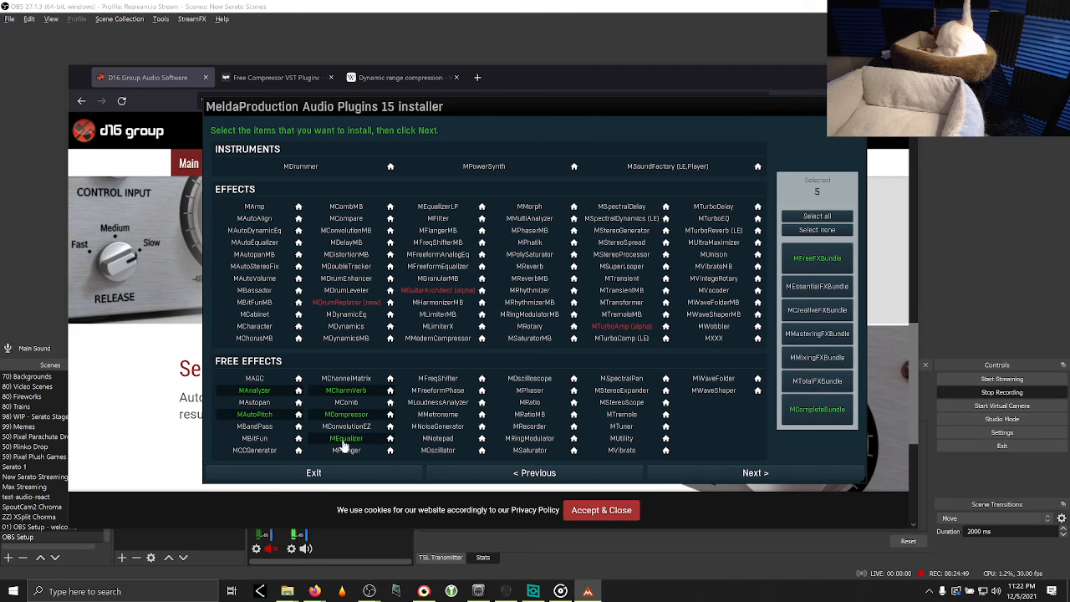
click(468, 411)
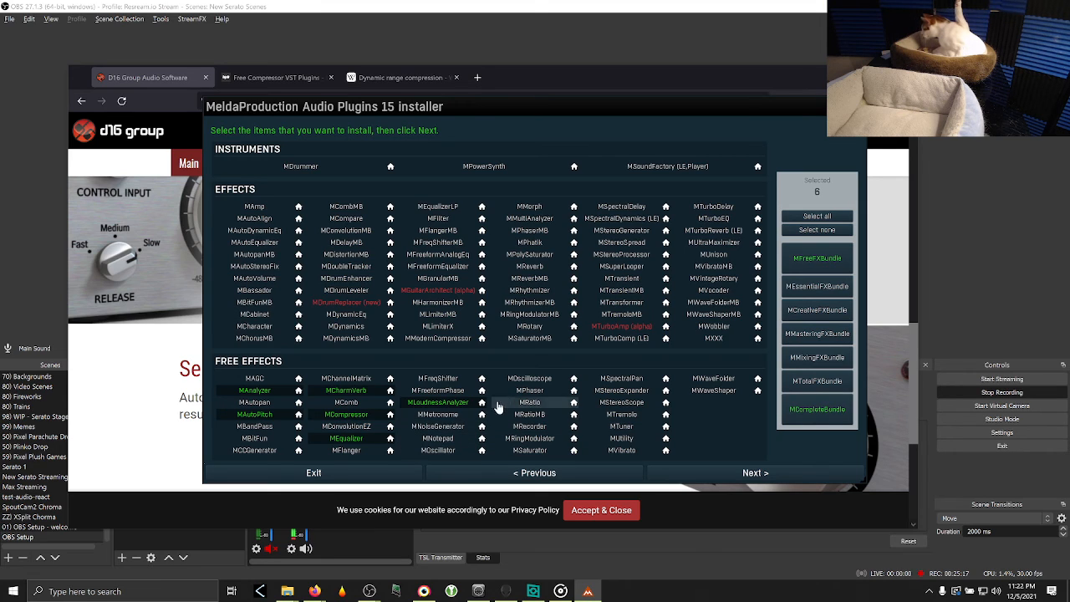
- Open MRatio's product page from the installer and close the two leftover Frontier plug-in windows
click(574, 402)
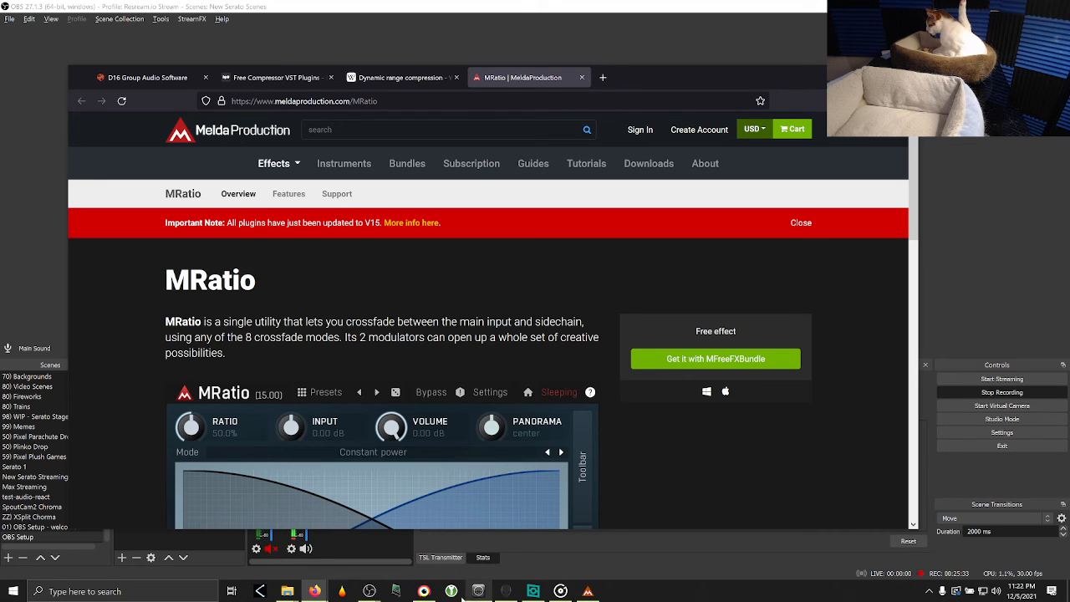
mouse_move(368, 591)
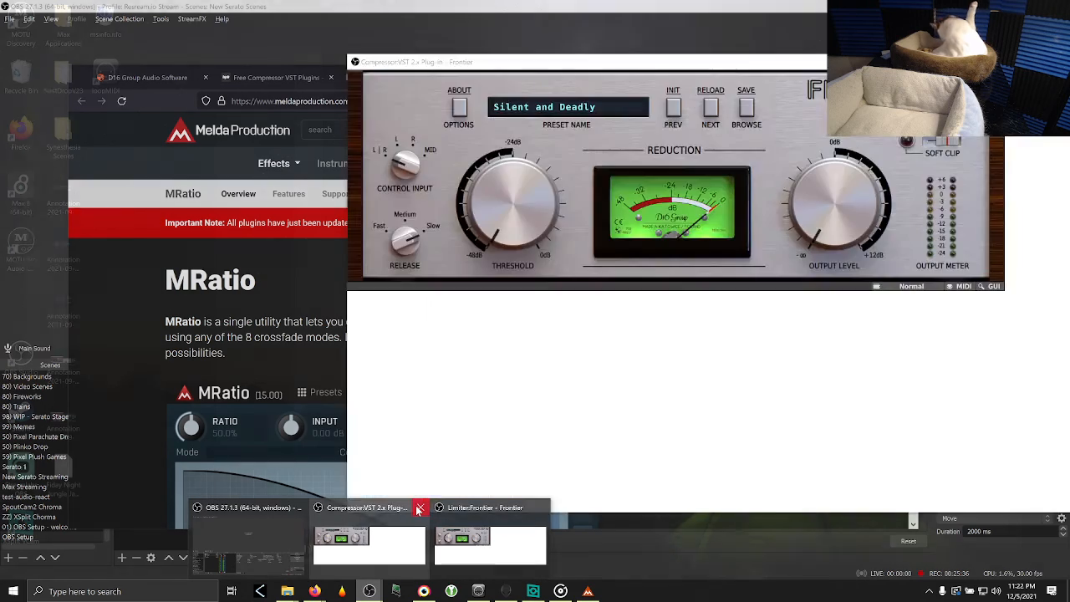
click(419, 507)
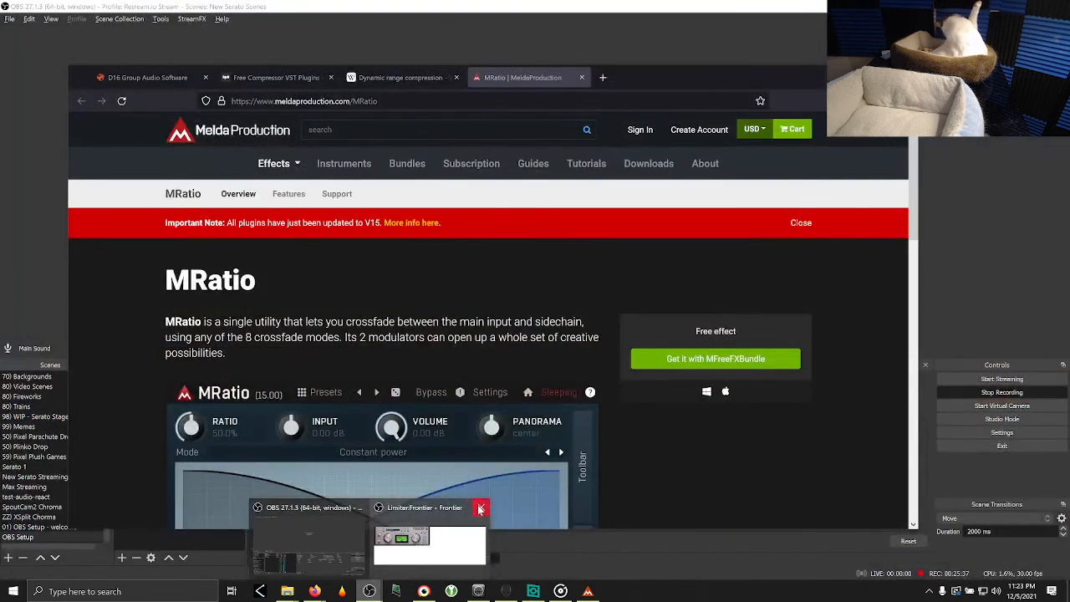
click(481, 508)
mouse_move(389, 531)
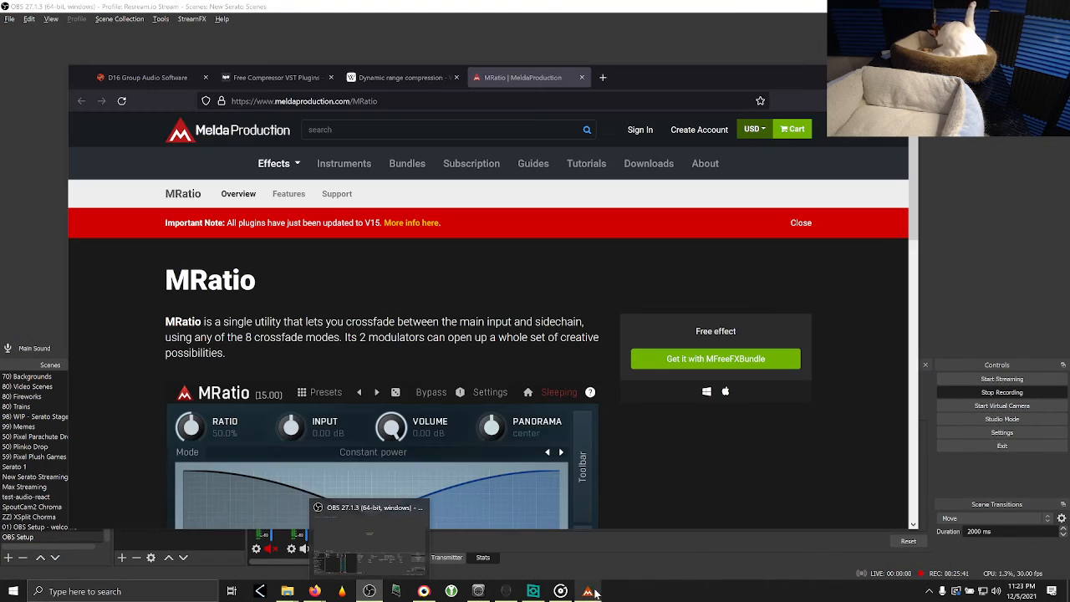
- Add MSaturator, MStereoExpander and MStereoScope to the installer selection and accept the default installation directories
click(588, 591)
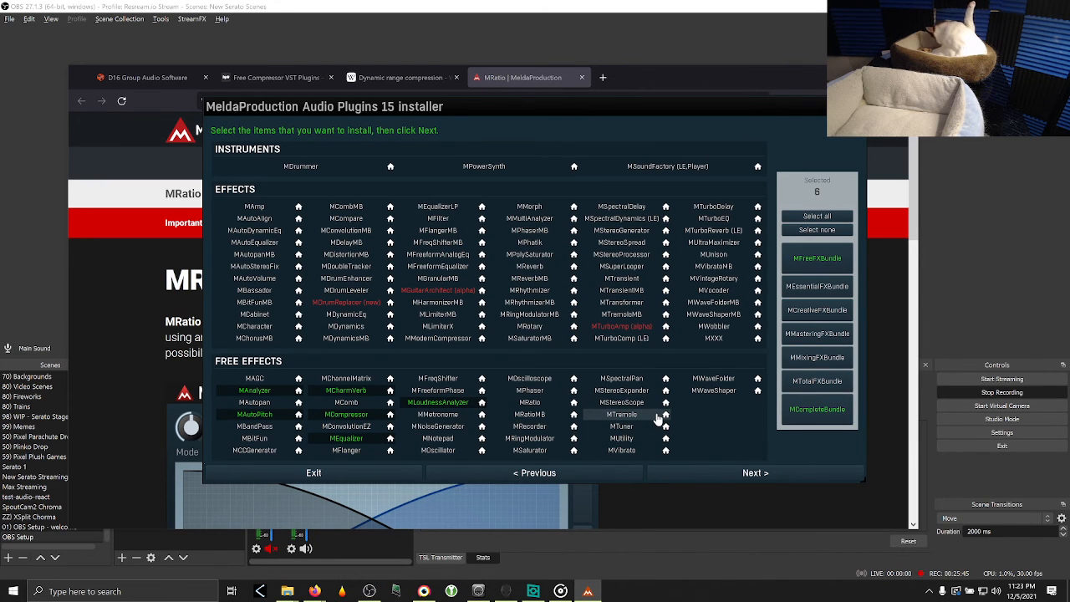
click(526, 450)
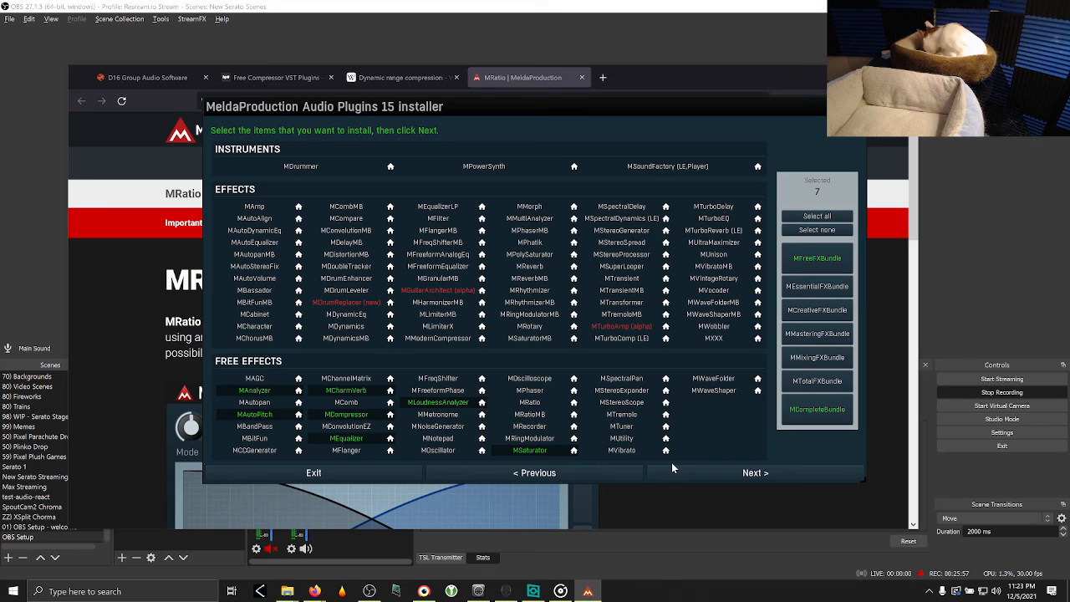
click(621, 391)
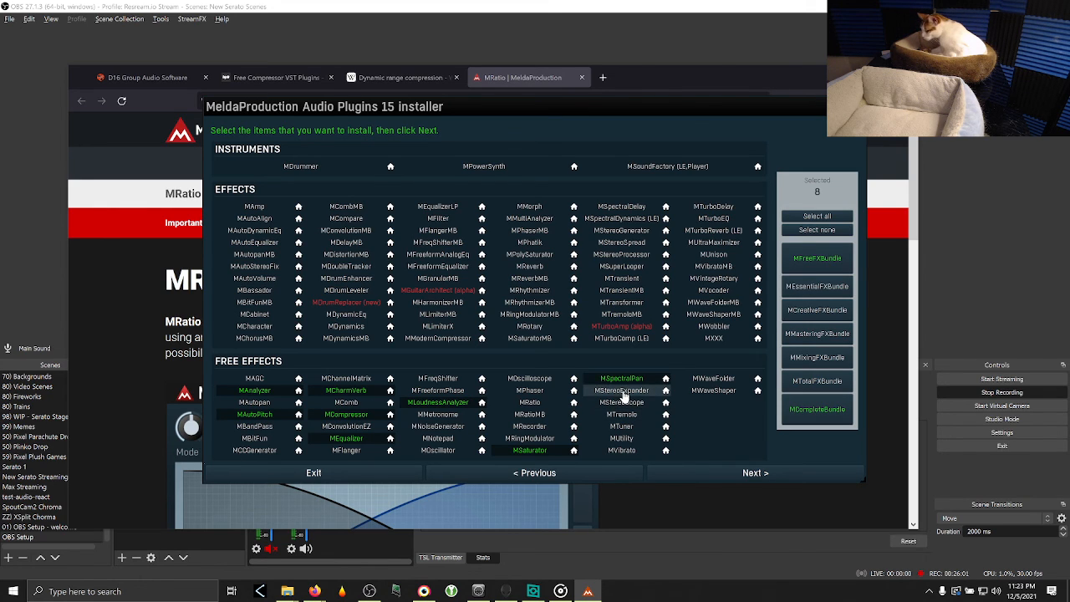
click(621, 402)
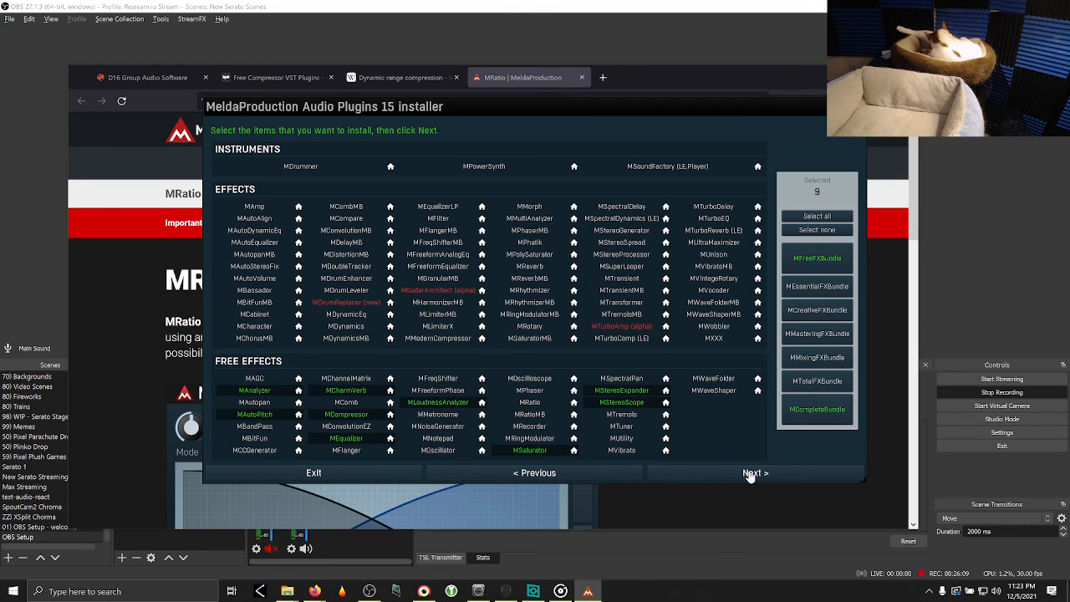
click(751, 474)
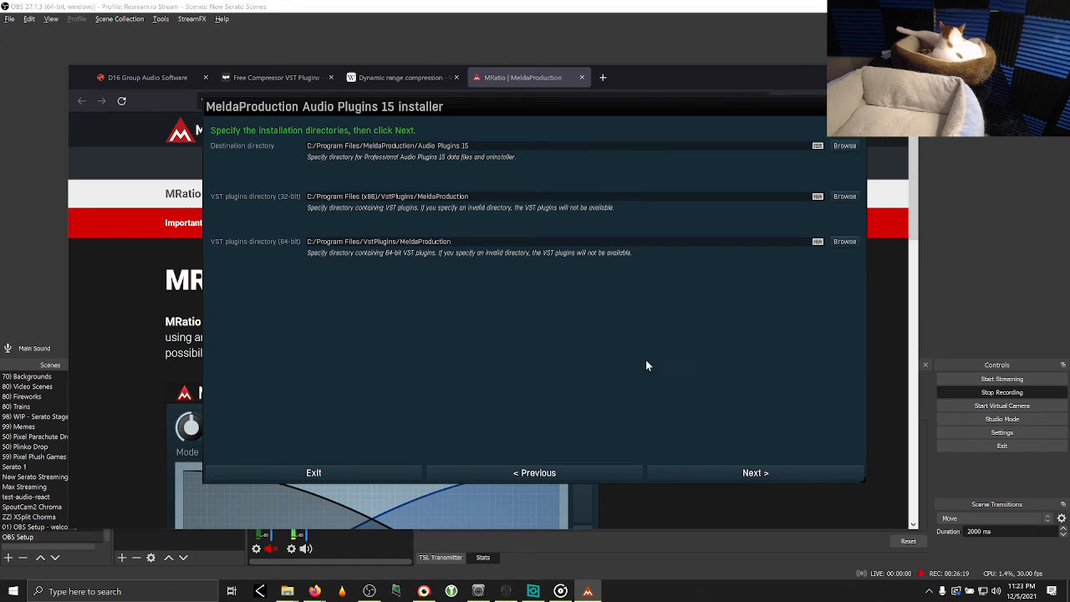
click(751, 473)
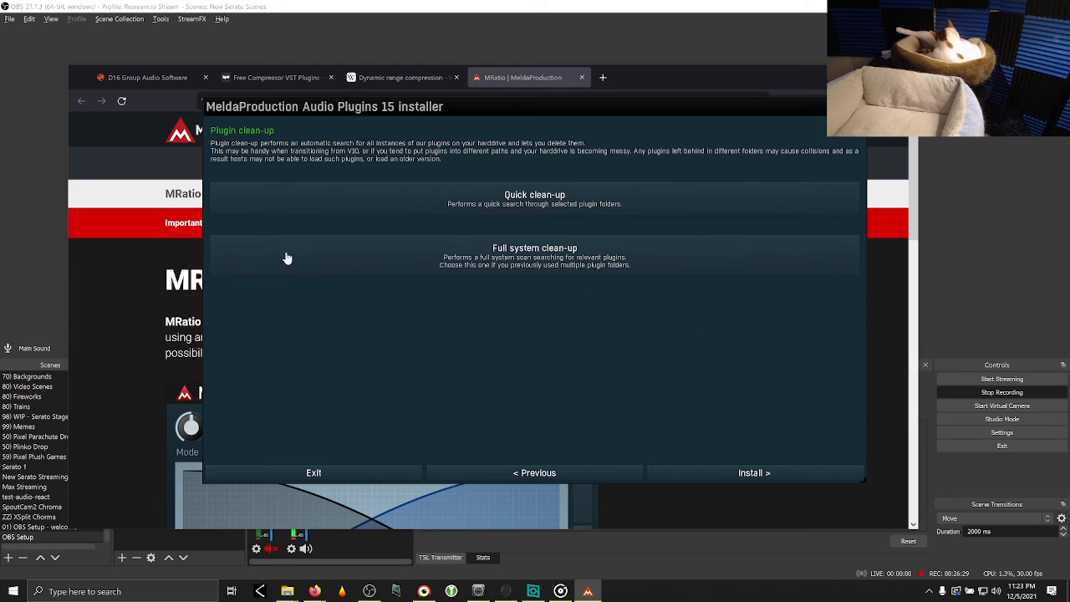
- Install the selected MeldaProduction plugins without any clean-up, exit the installer and switch back to OBS
click(697, 477)
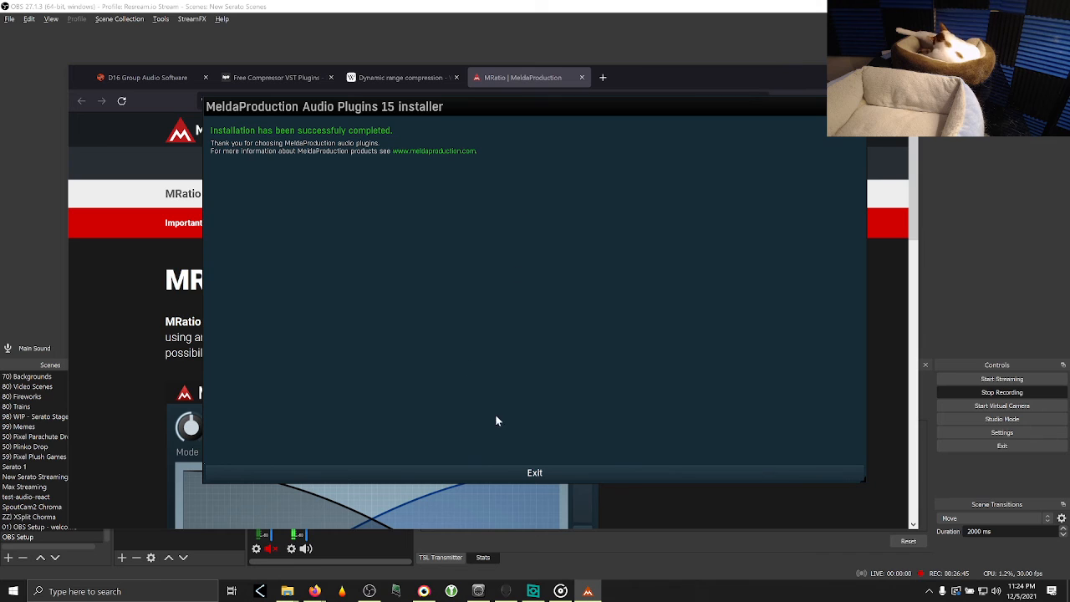
click(534, 475)
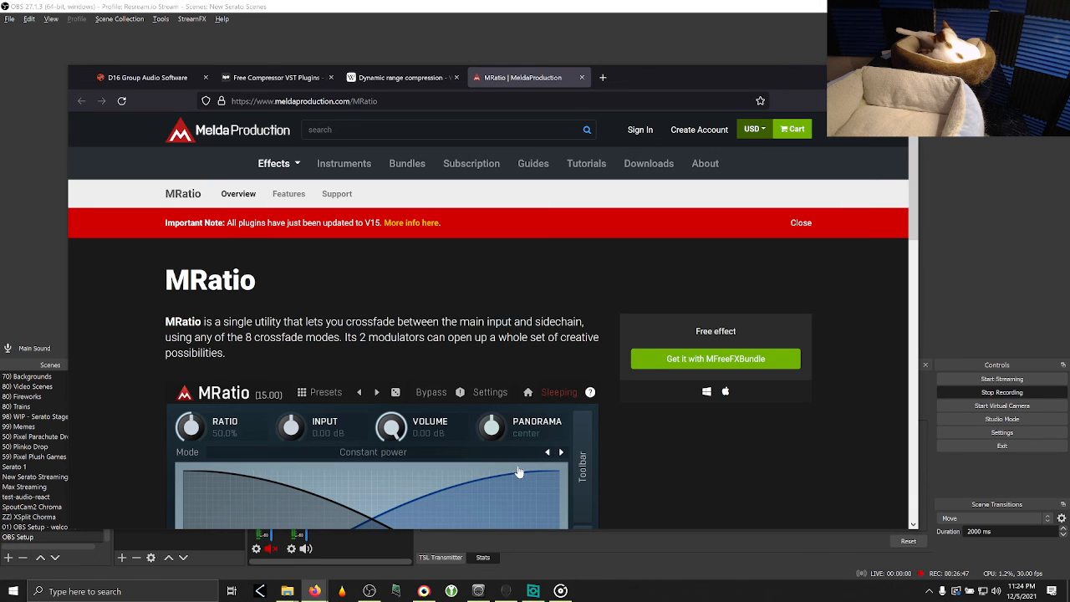
click(532, 570)
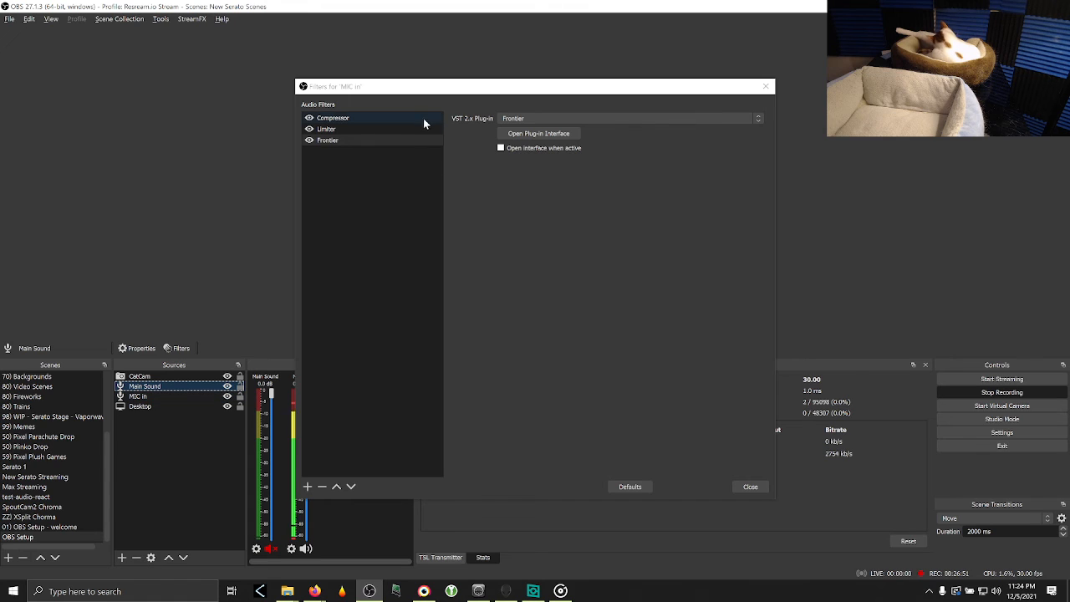
- Add a VST 2.x Plug-in filter with the default name to MIC in, load MEqualizer and open its interface
click(307, 486)
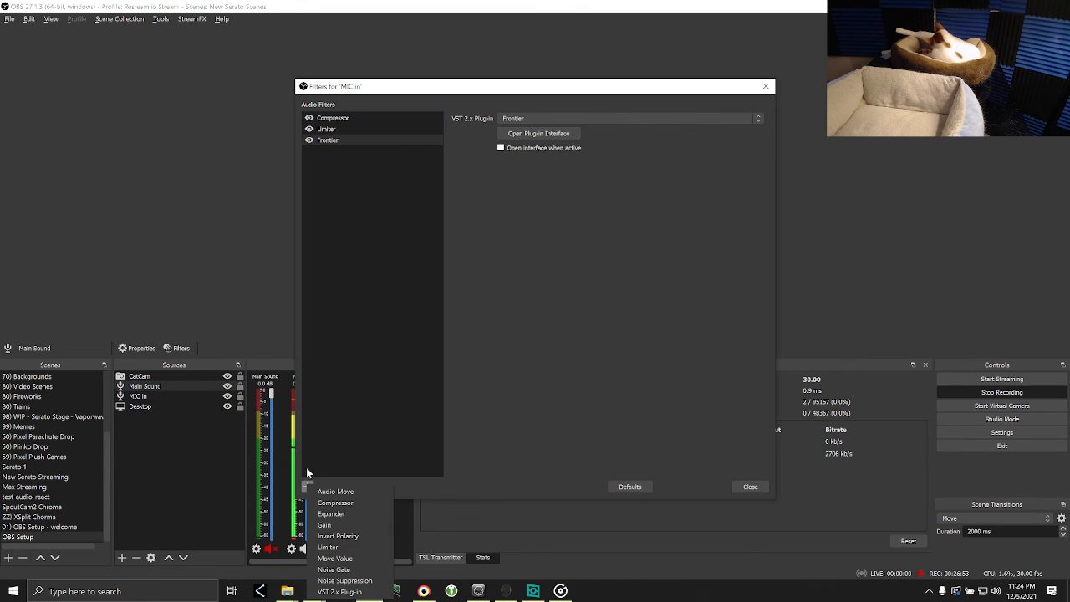
click(339, 586)
click(513, 313)
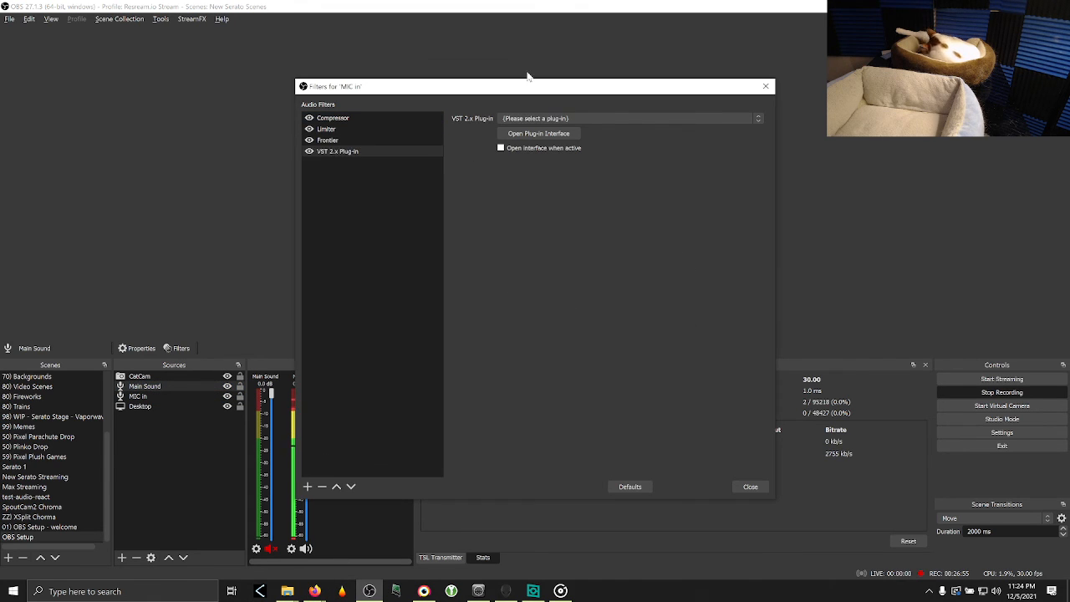
click(528, 119)
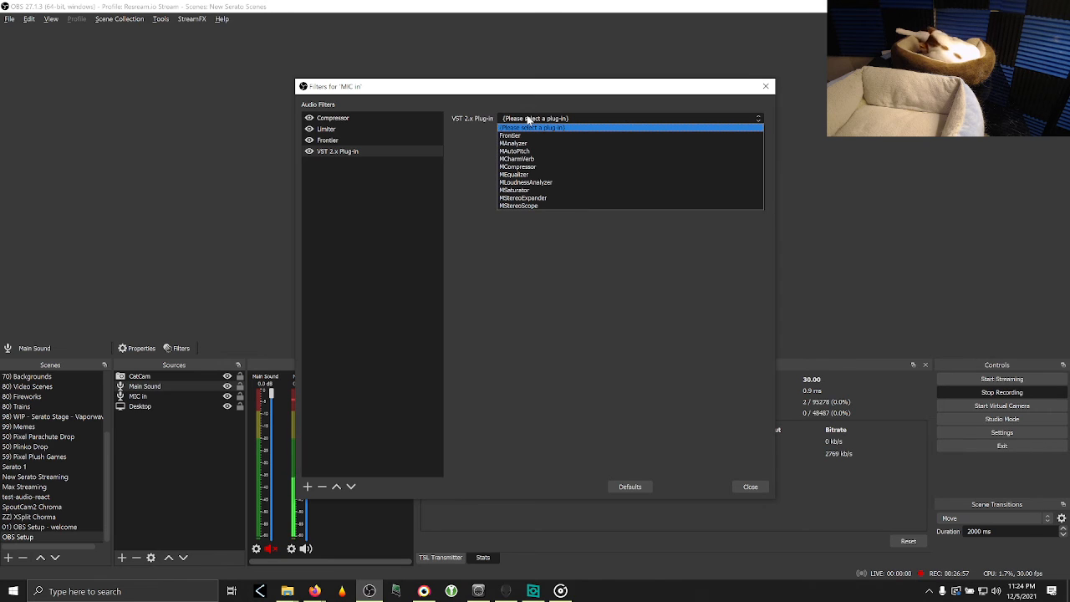
click(507, 175)
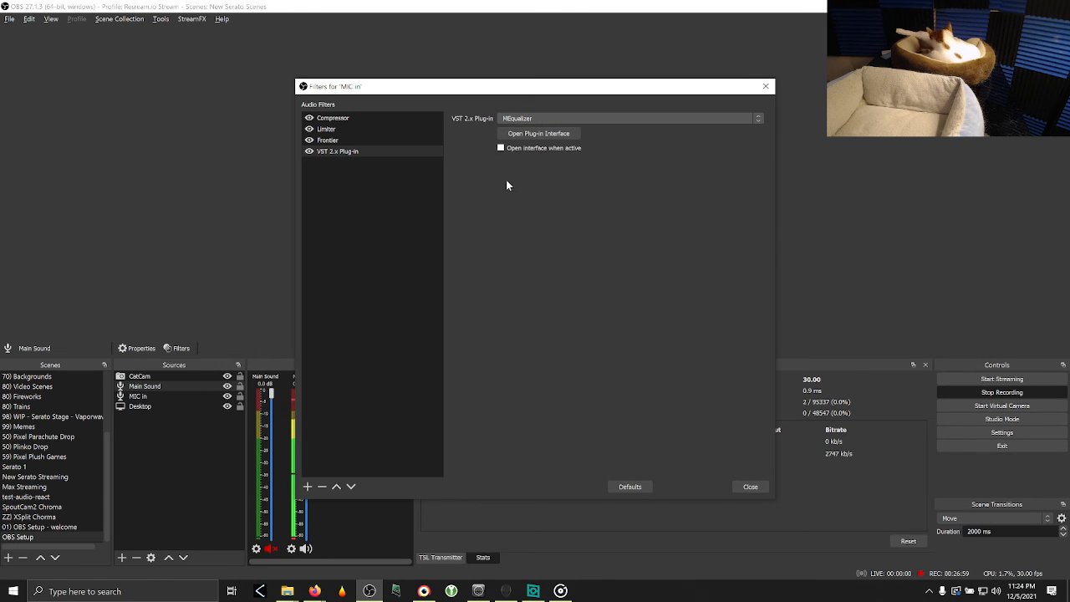
click(535, 136)
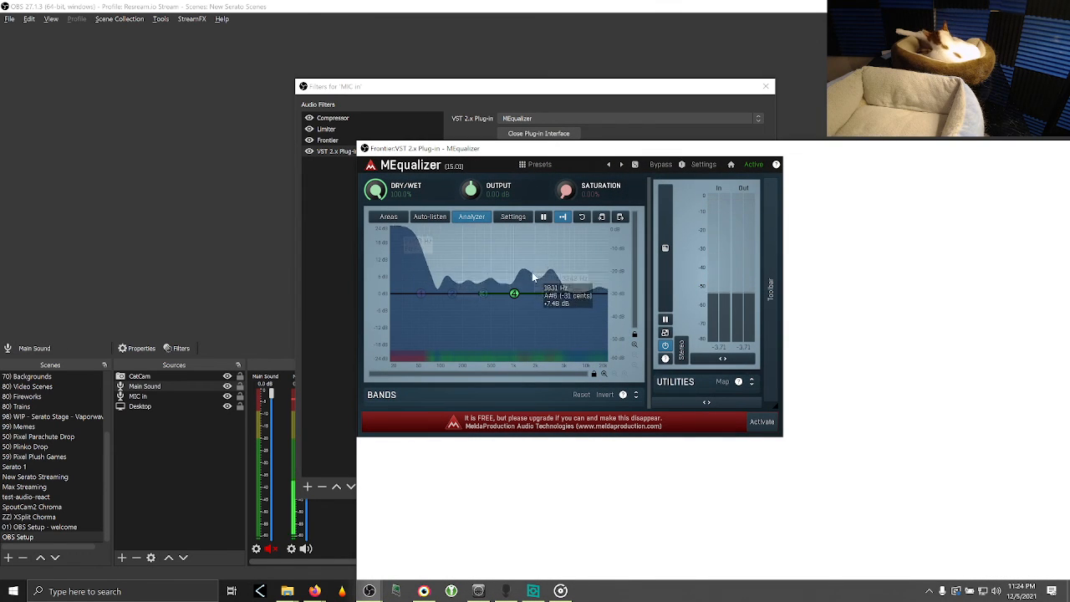
- Boost MEqualizer's band 4 to about 18 dB near 2 kHz and close the equalizer window
drag(514, 294, 538, 245)
drag(669, 148, 455, 95)
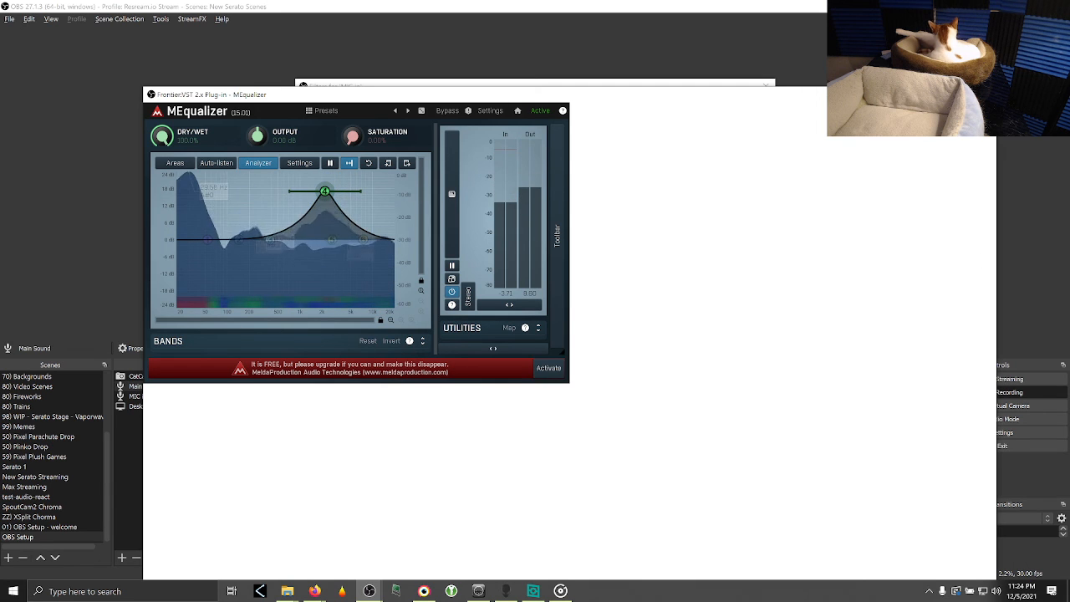
drag(603, 98, 556, 41)
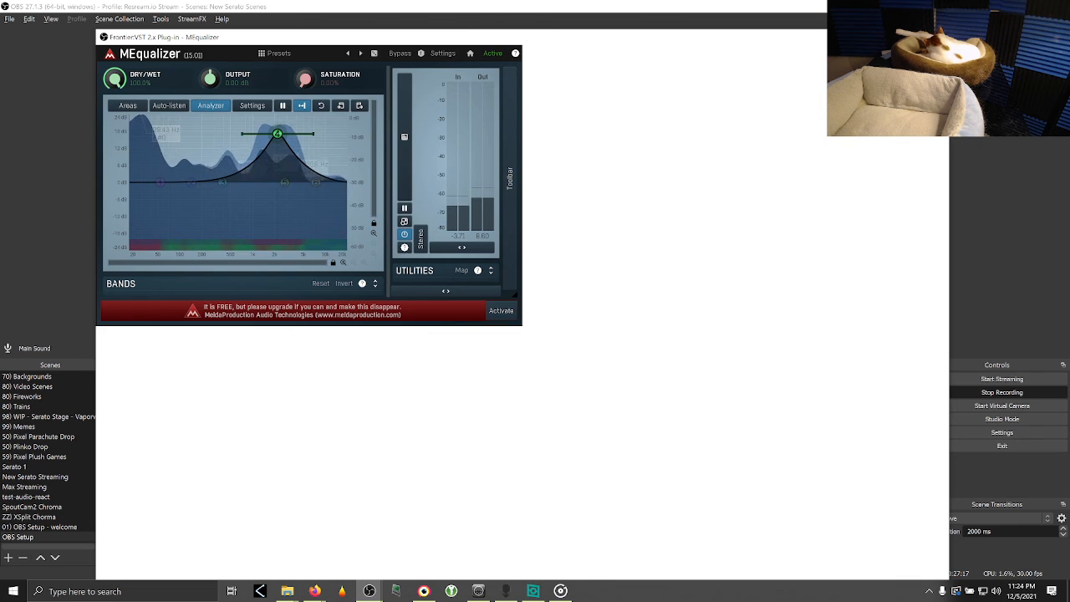
click(939, 37)
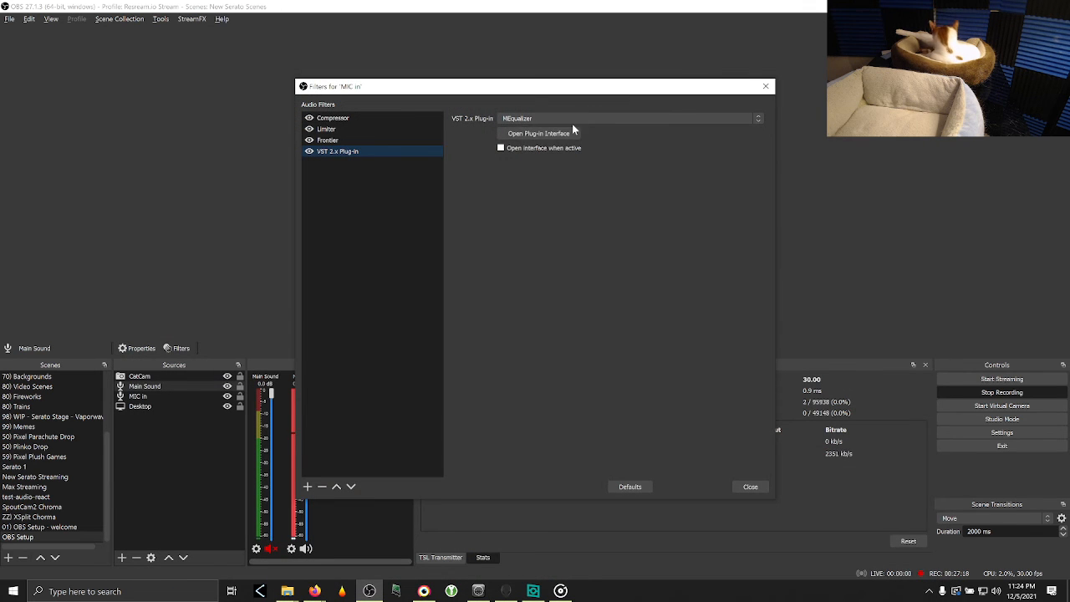
- Load MAnalyzer in the VST filter below Frontier, view its interface and close it
right_click(358, 154)
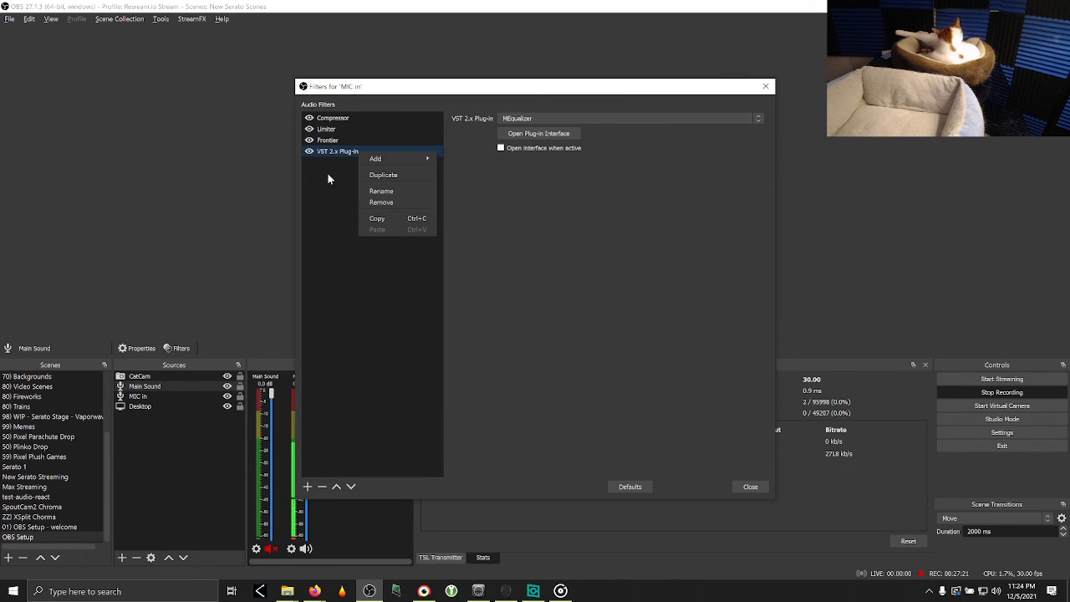
click(577, 118)
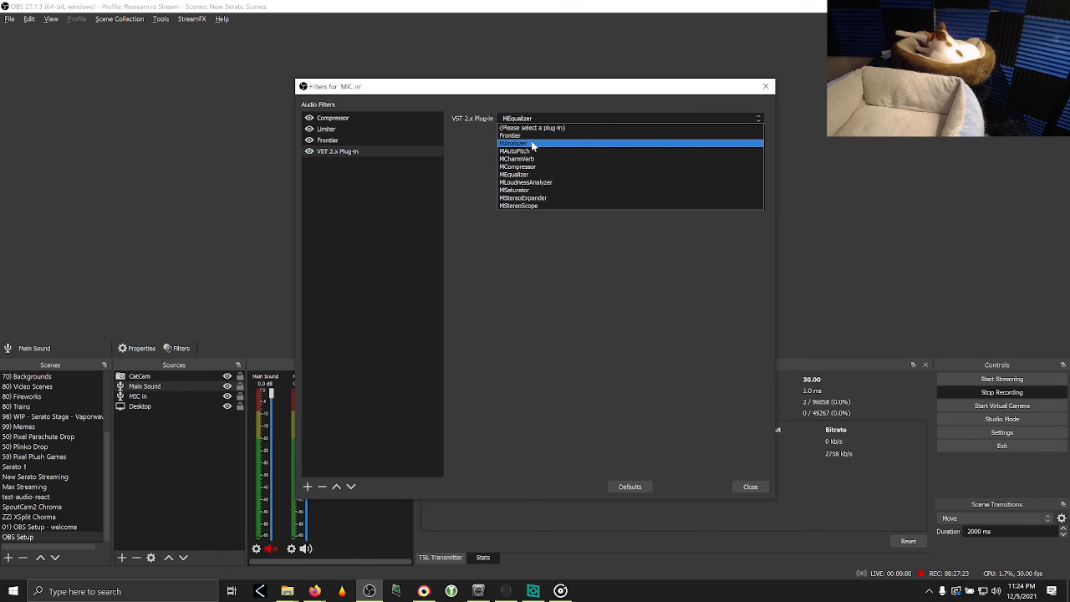
click(532, 143)
click(529, 135)
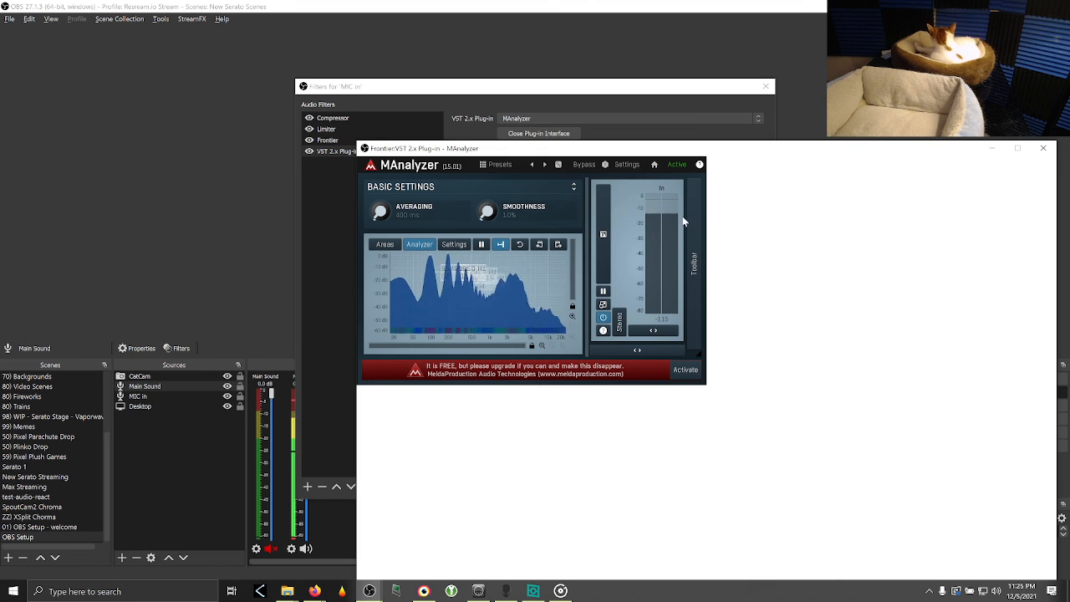
click(1043, 148)
- Replace MAnalyzer with MAutoPitch in the VST filter, set its scale to Major and close its interface
click(580, 118)
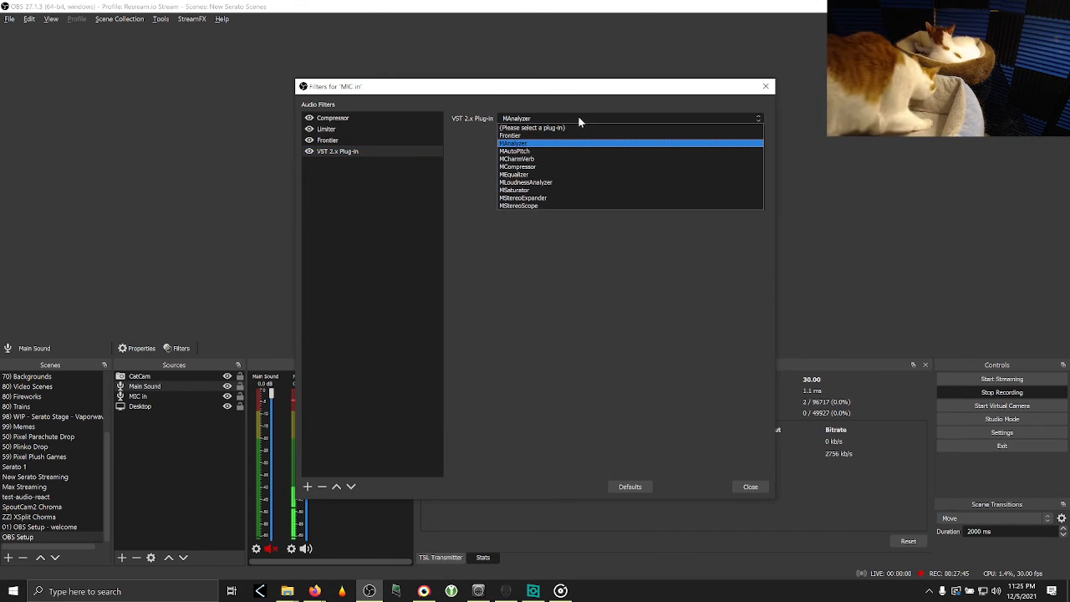
click(577, 151)
click(526, 134)
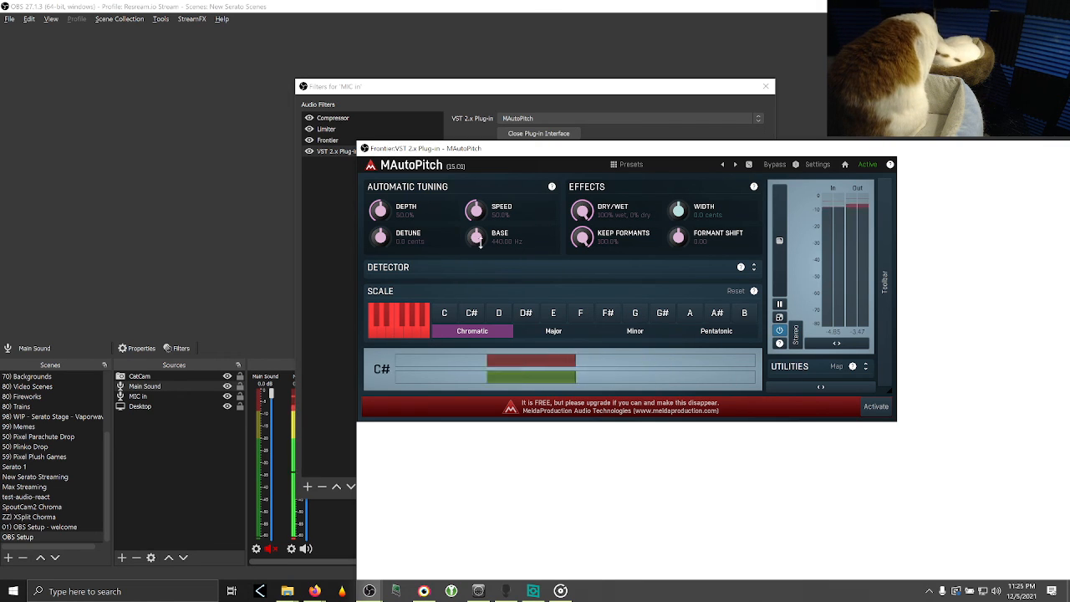
click(552, 332)
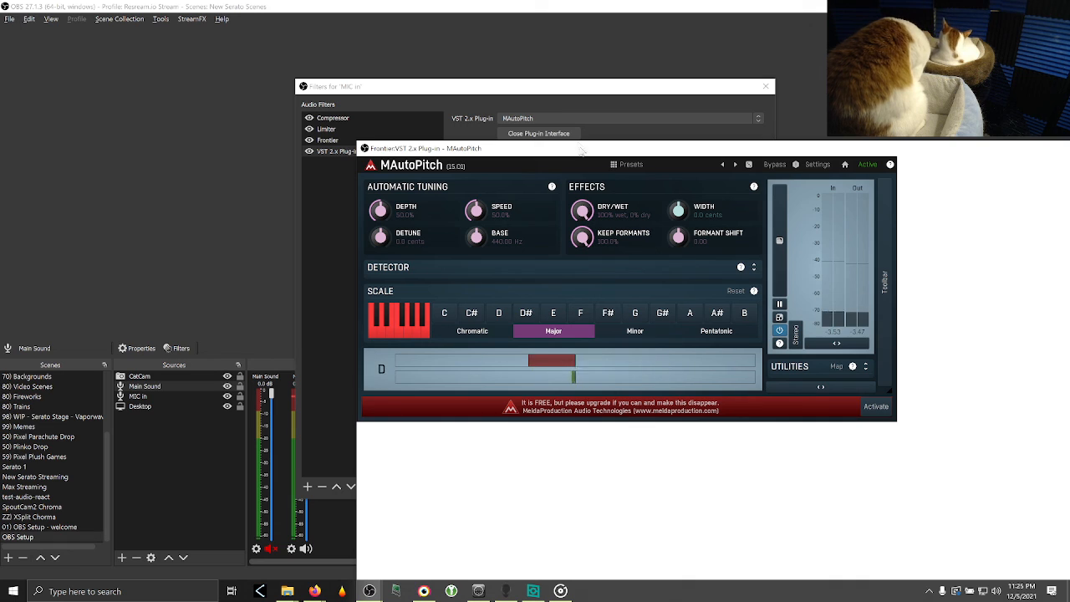
click(548, 133)
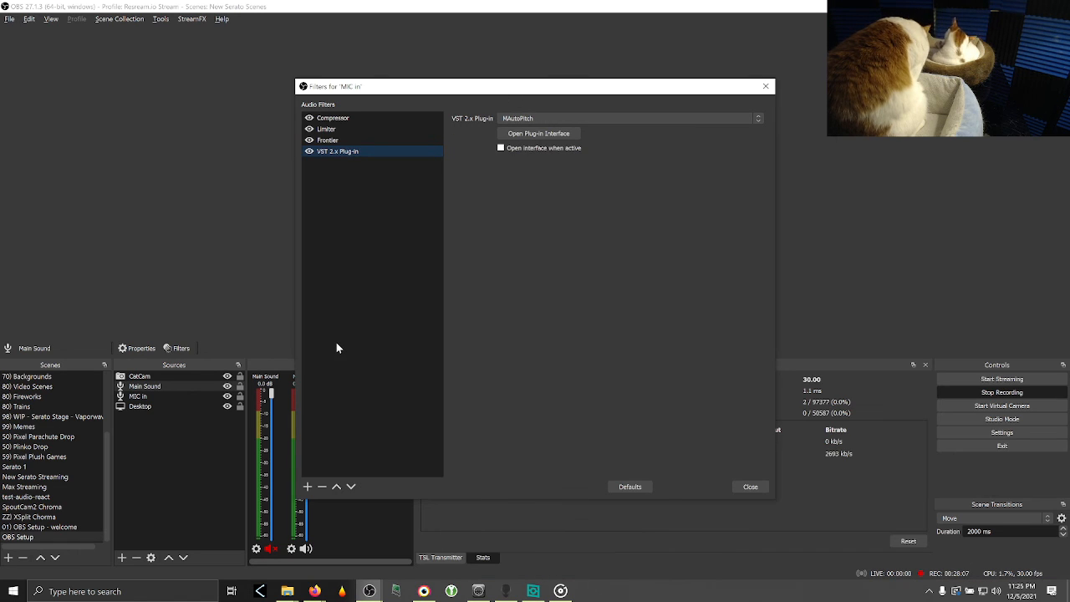
- Add another VST 2.x Plug-in filter to MIC in, load MStereoScope and briefly view its interface
click(307, 486)
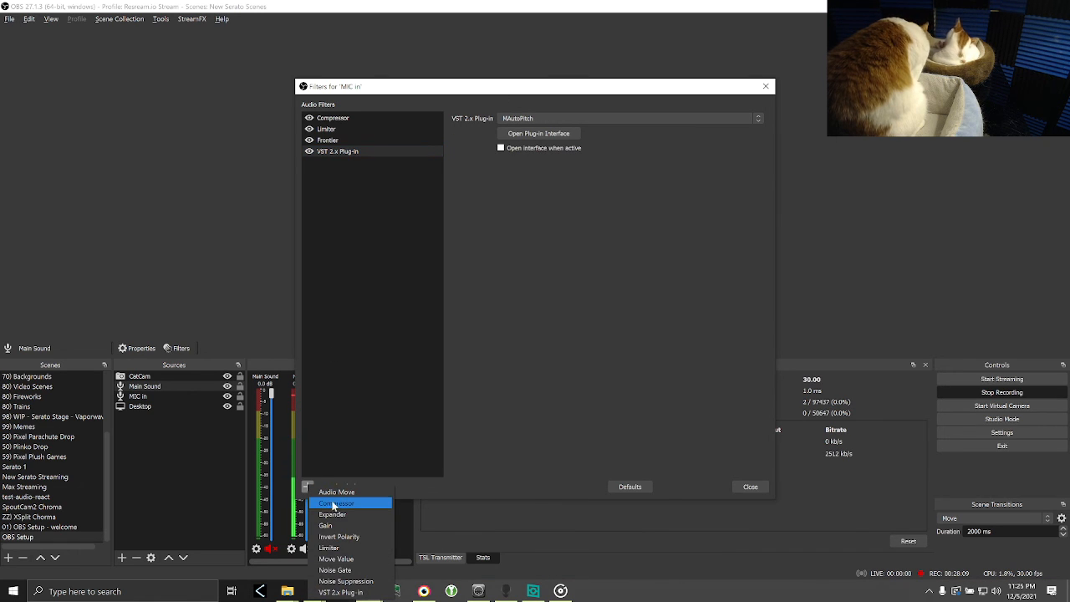
click(340, 592)
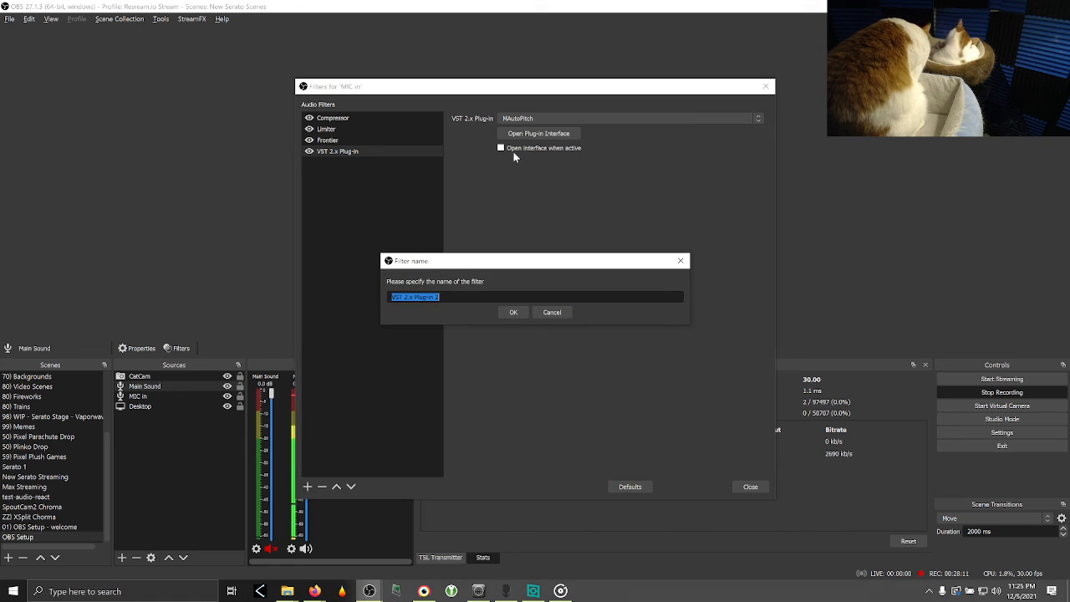
click(512, 312)
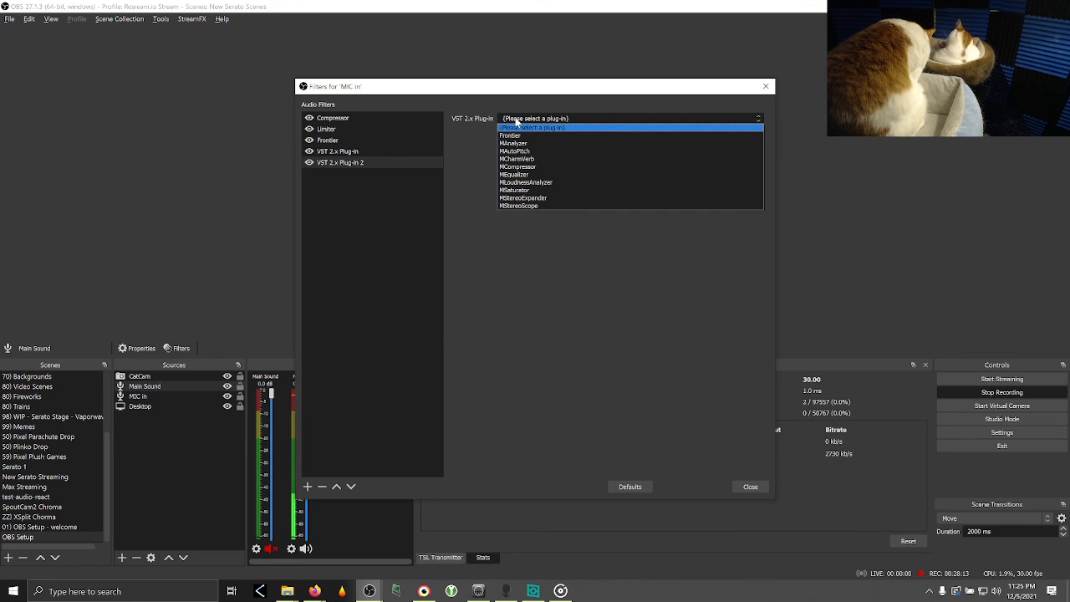
click(516, 206)
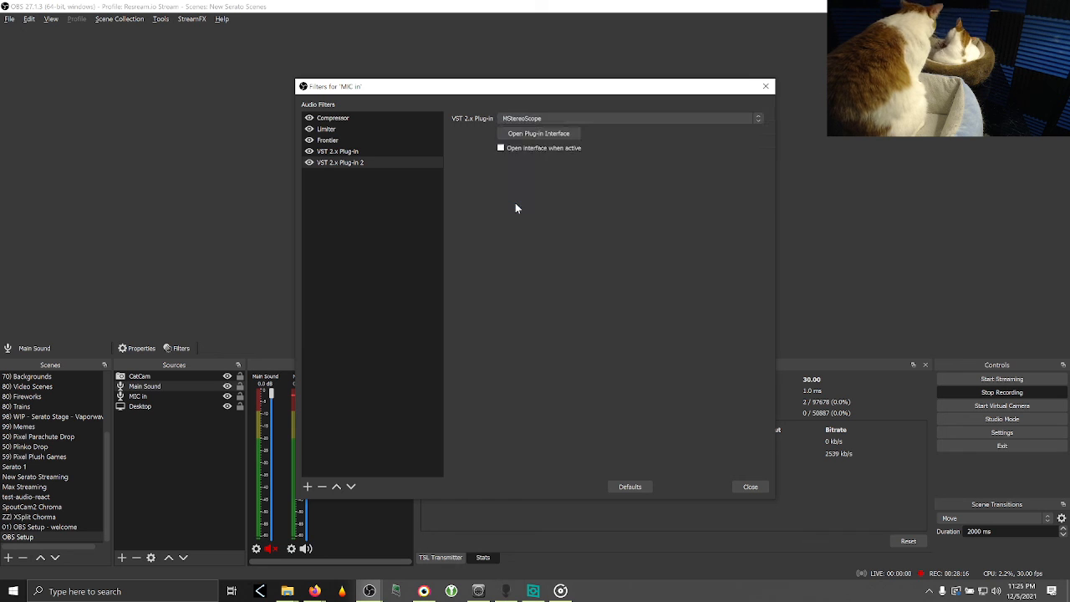
click(516, 134)
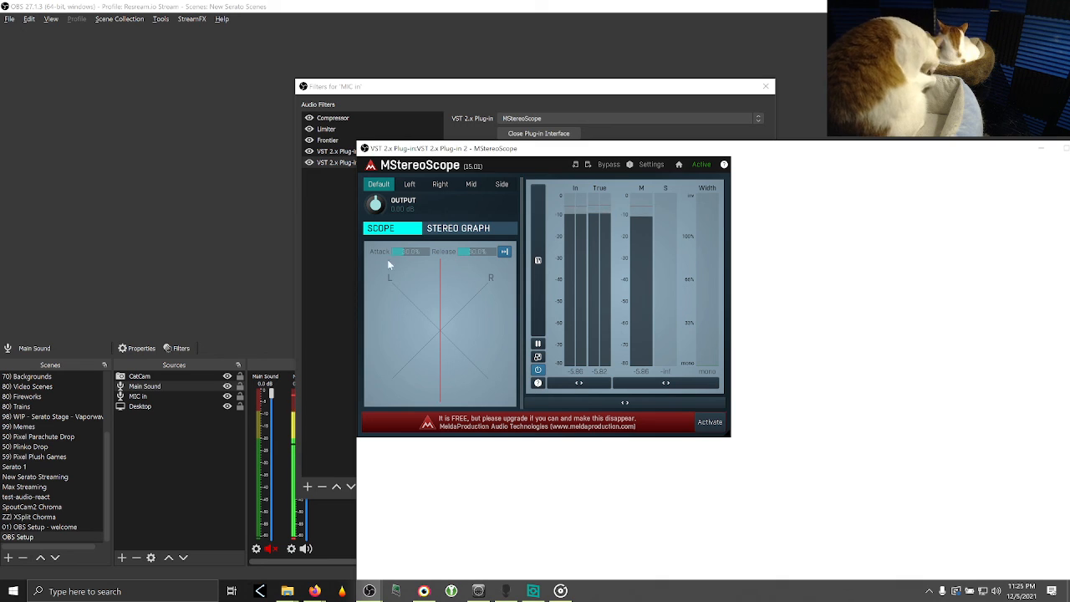
click(538, 133)
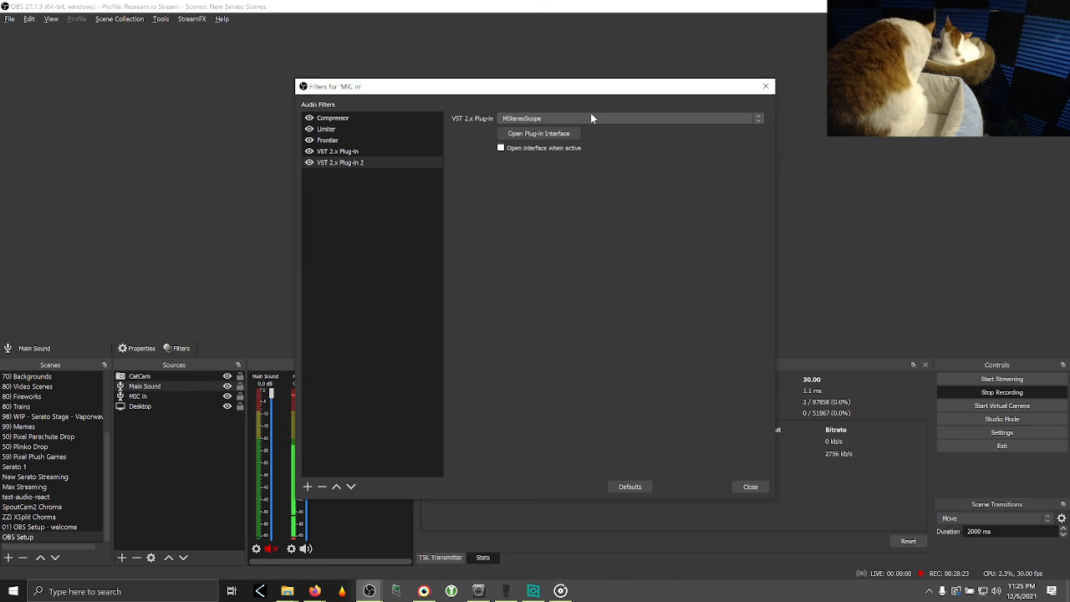
- Replace MStereoScope with MStereoExpander in the newest VST filter and open its interface
click(583, 116)
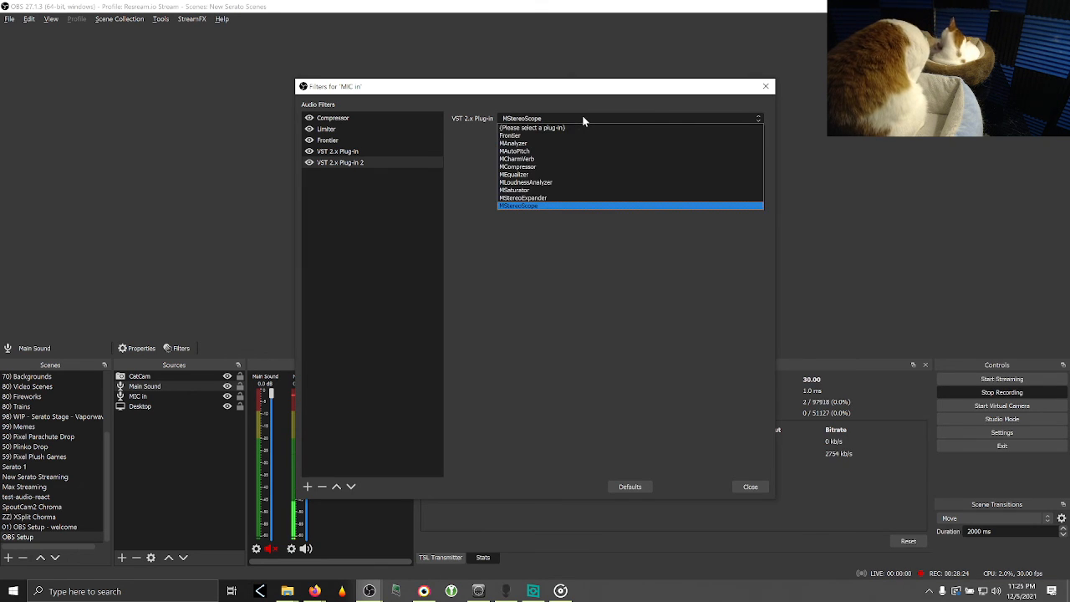
click(539, 198)
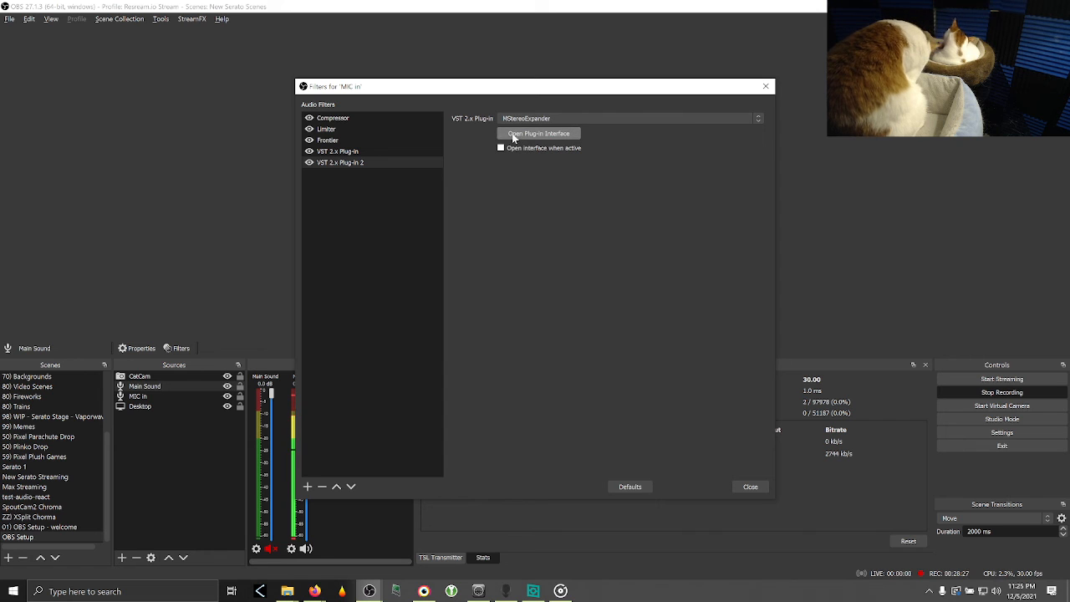
click(547, 135)
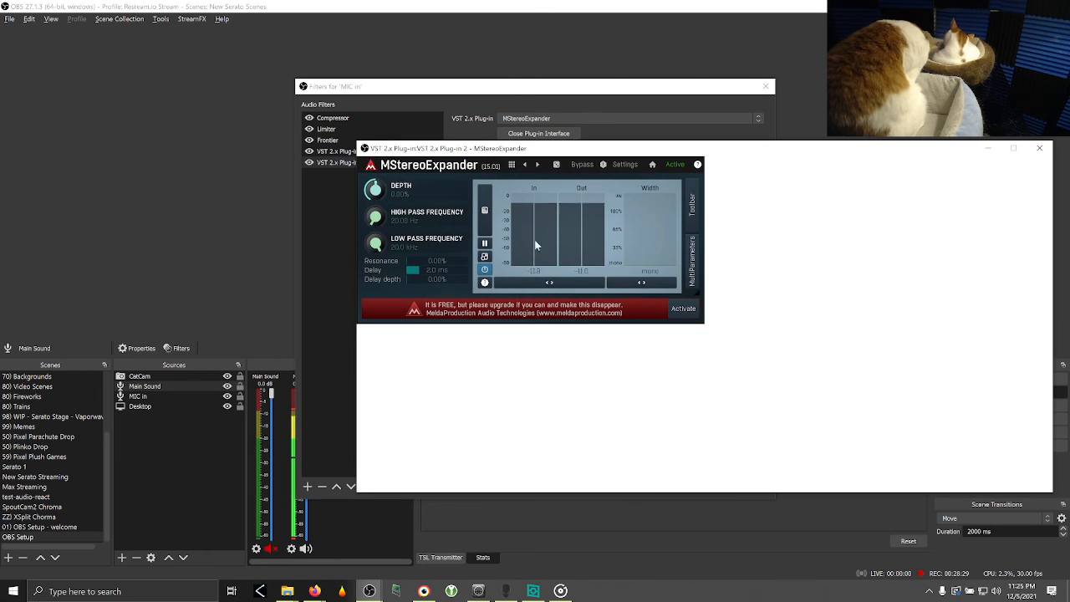
- Add one more VST 2.x Plug-in filter below MStereoExpander's, load MStereoScope in it and open its interface
click(308, 487)
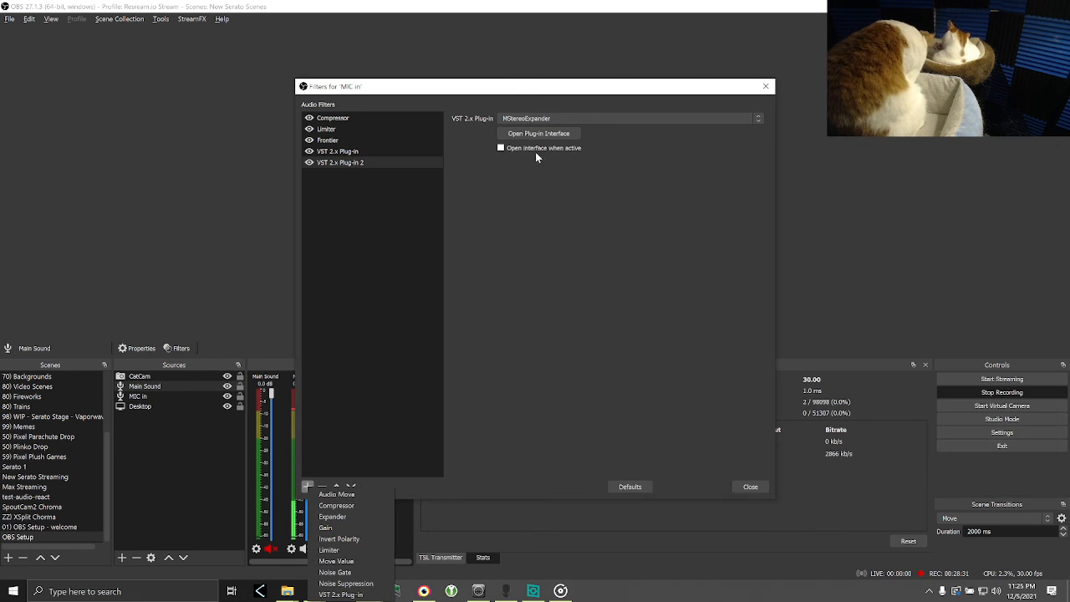
click(325, 594)
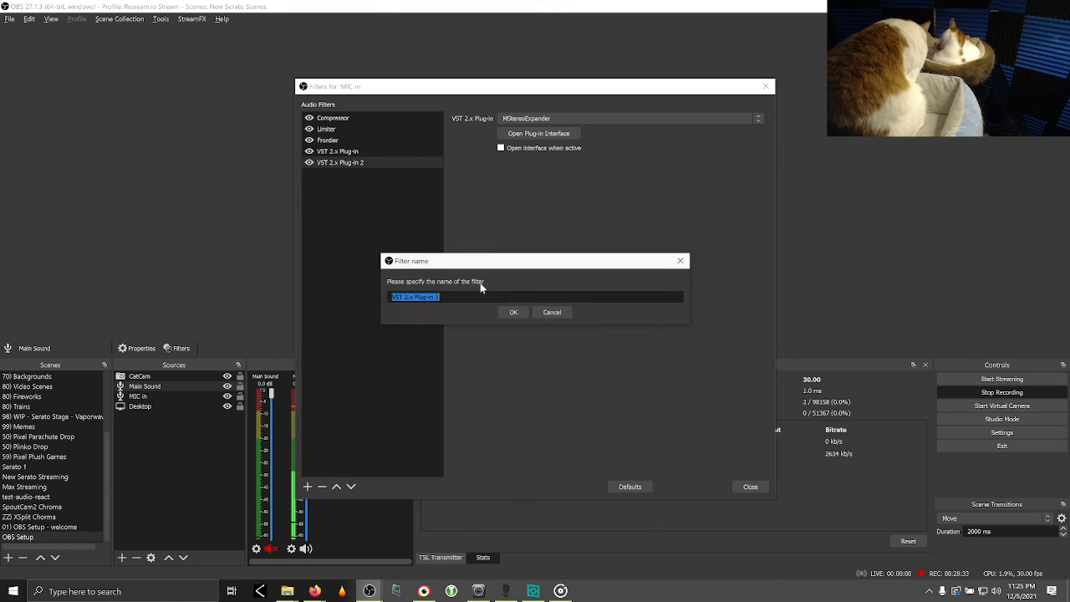
click(502, 312)
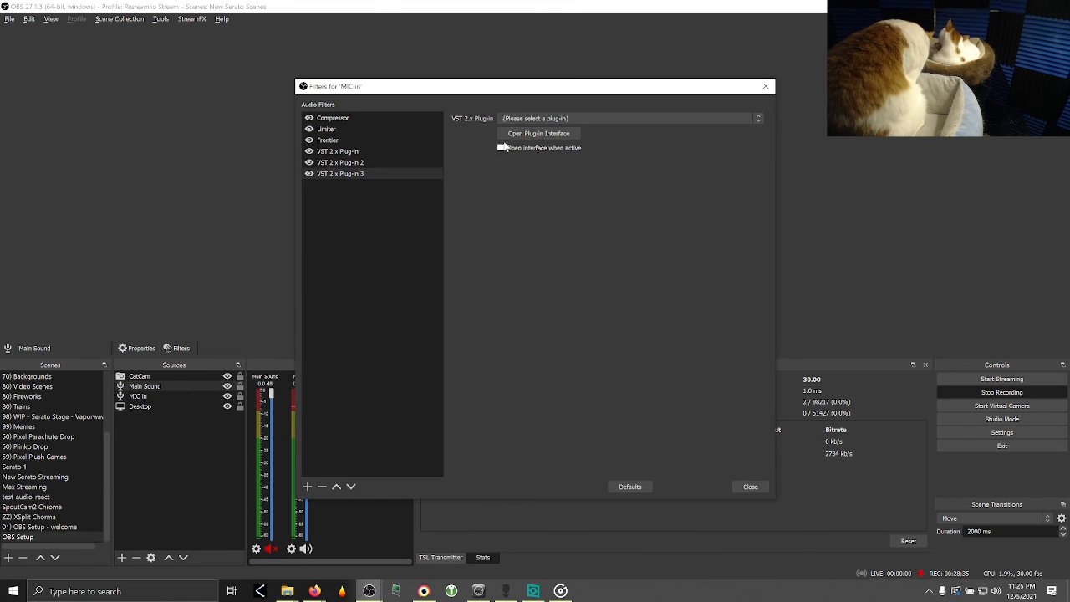
click(512, 118)
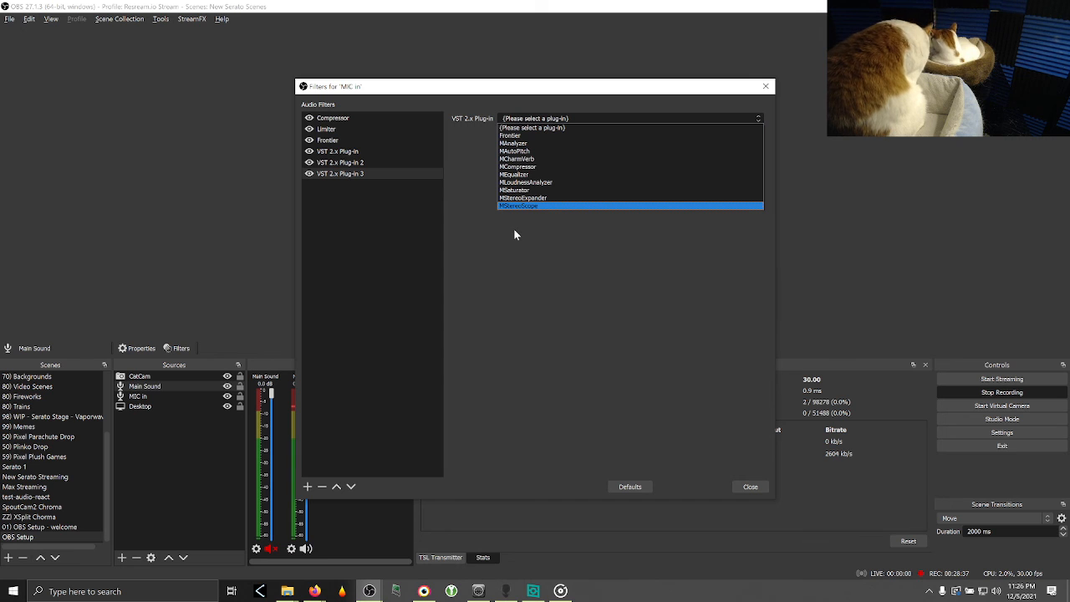
click(517, 207)
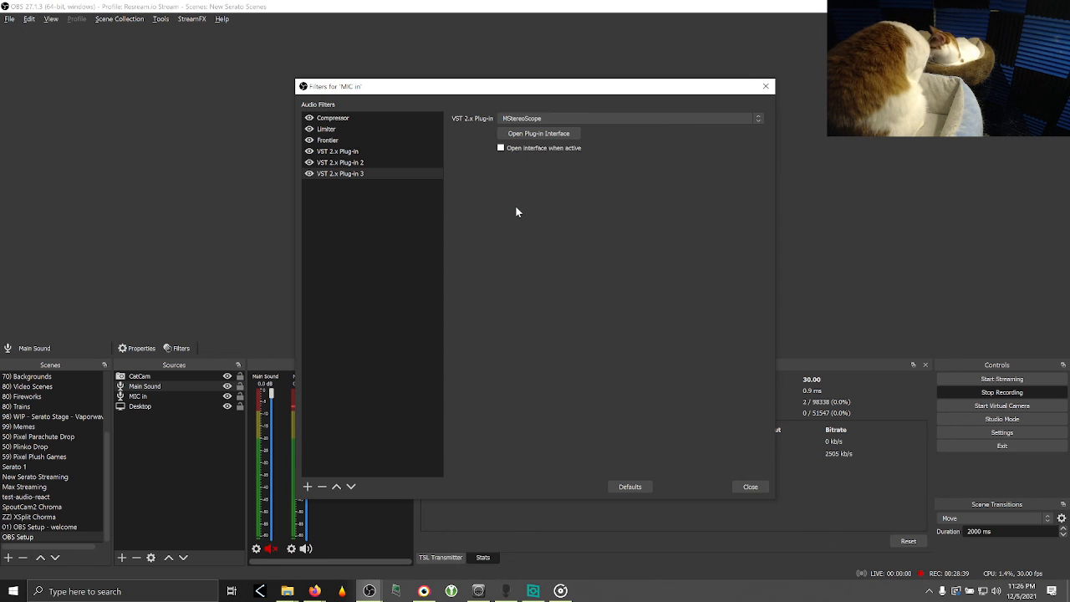
click(537, 133)
- Move the MStereoScope window aside and bring the MStereoExpander window forward so both are in view
drag(557, 150, 263, 121)
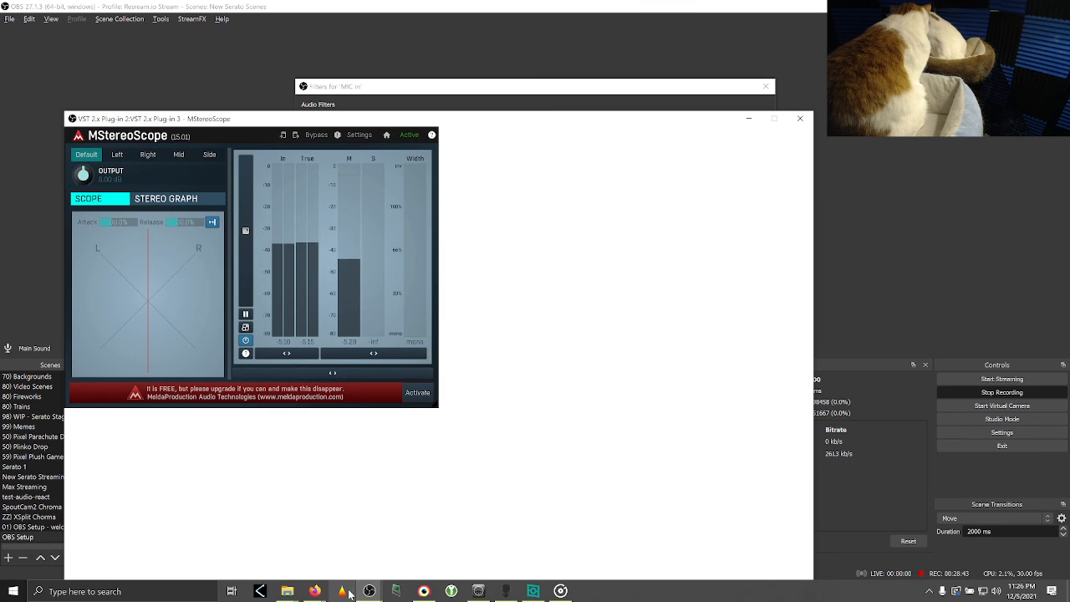
mouse_move(370, 592)
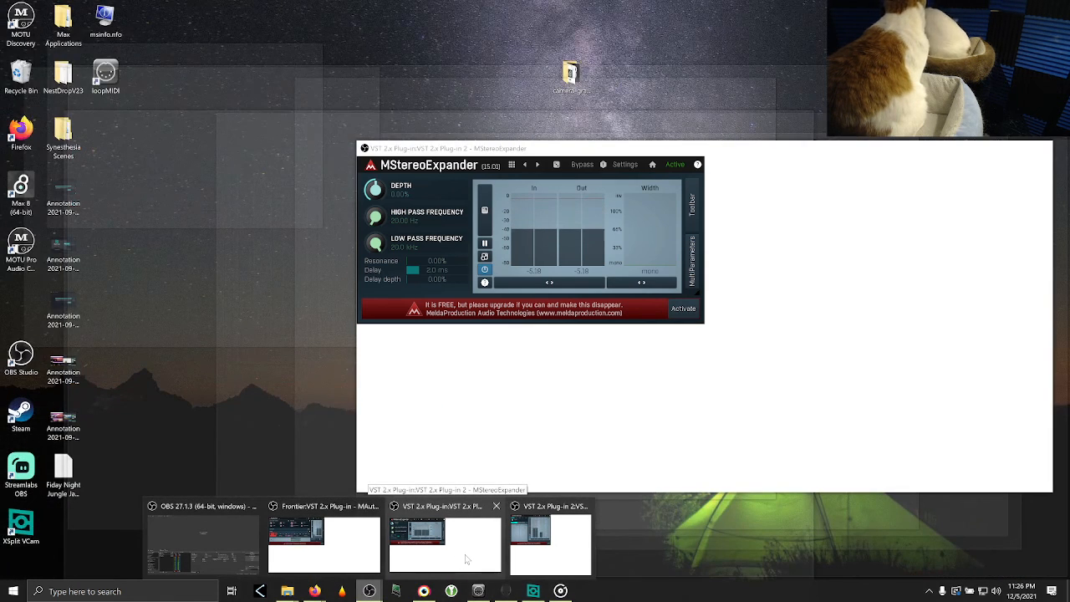
click(467, 559)
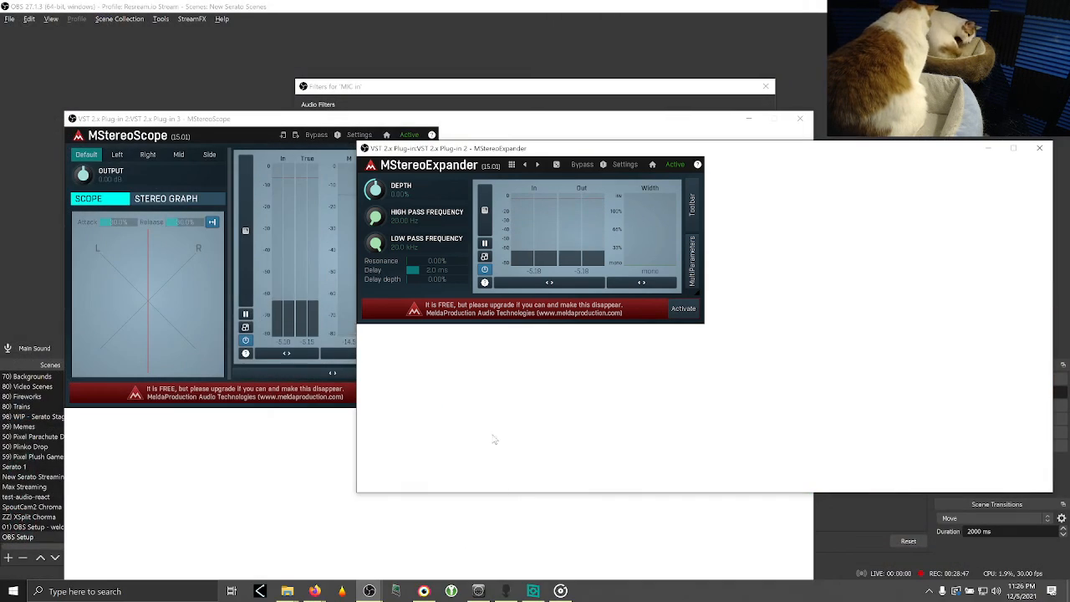
- Set MStereoExpander's depth to 100%, its high pass frequency to about 129 Hz and its low pass frequency to about 3970 Hz
drag(376, 191, 376, 126)
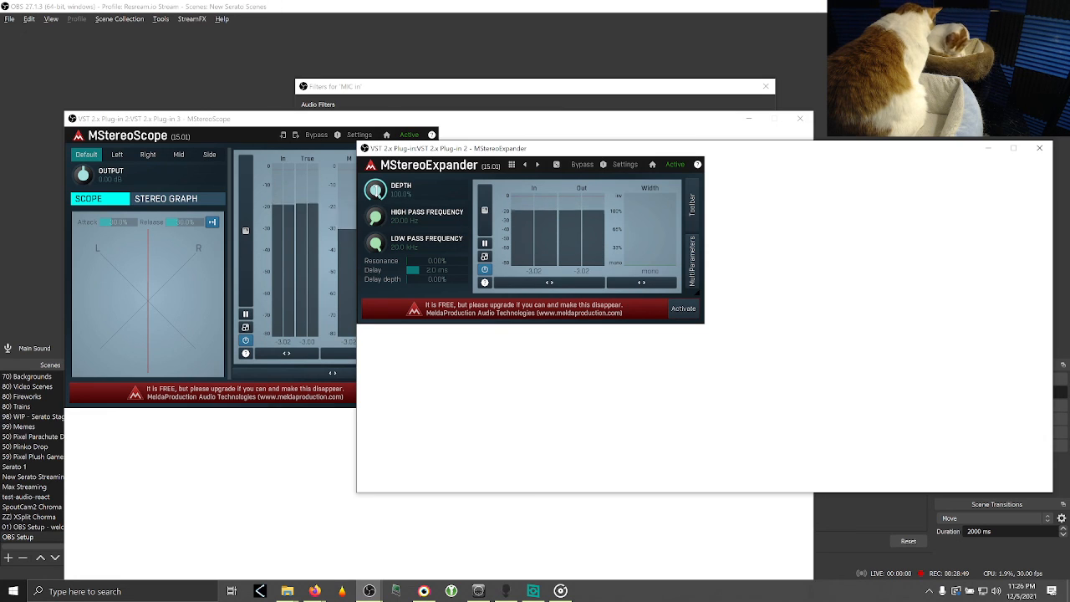
drag(375, 219, 374, 204)
drag(378, 245, 378, 262)
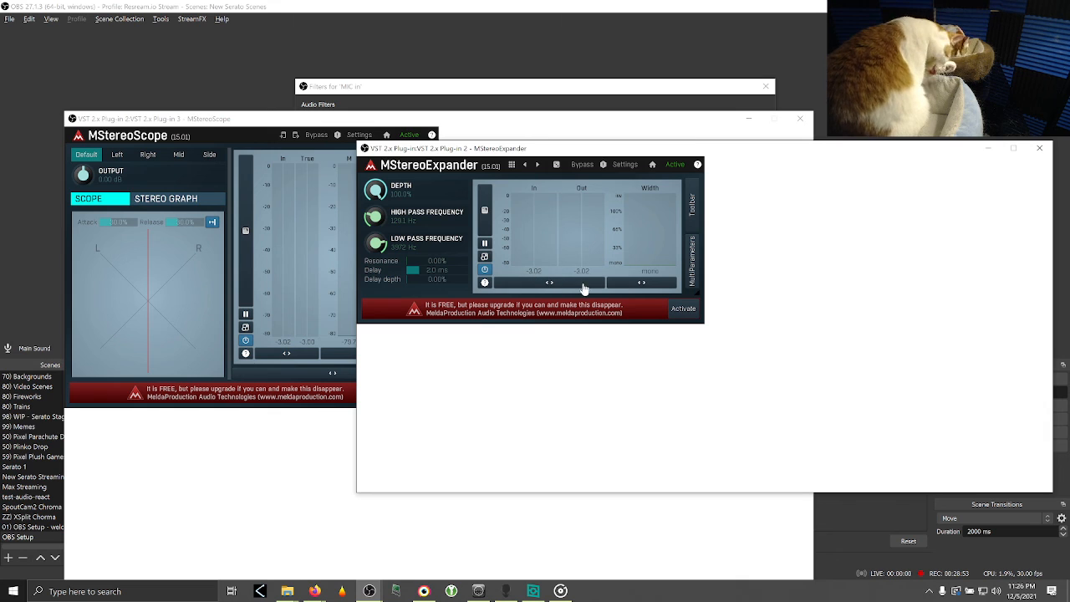
- Collapse and restore MStereoExpander's stereo width meter, and expand its MultiParameters section
click(641, 285)
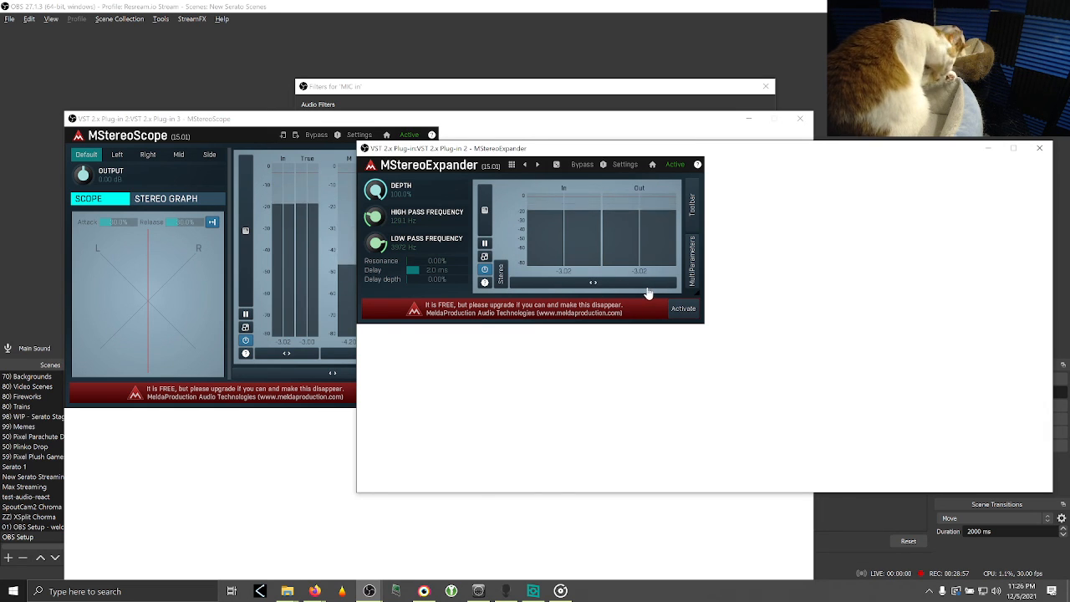
click(638, 285)
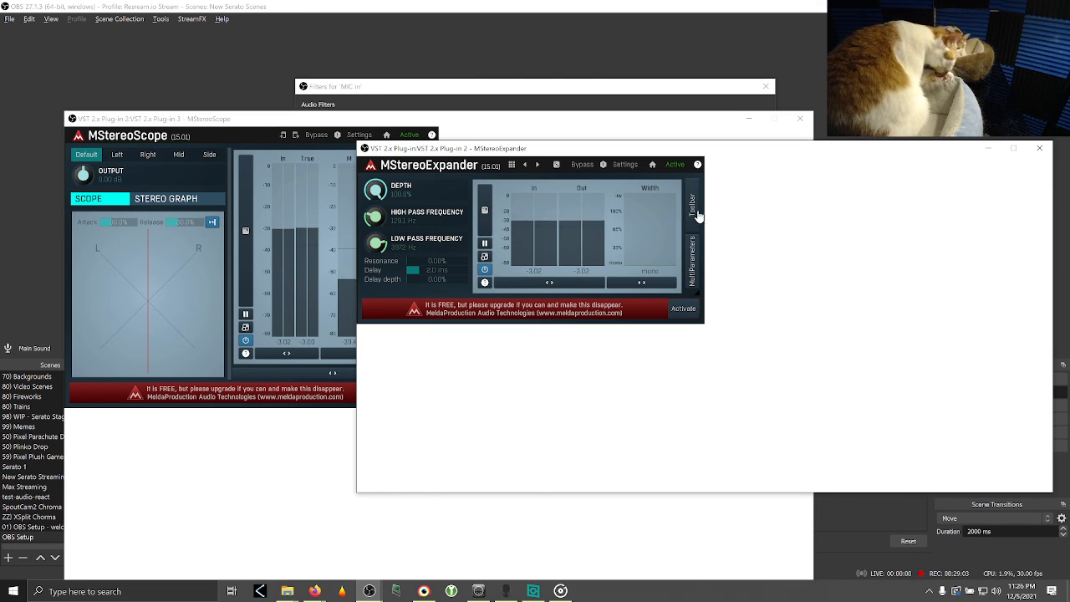
click(698, 264)
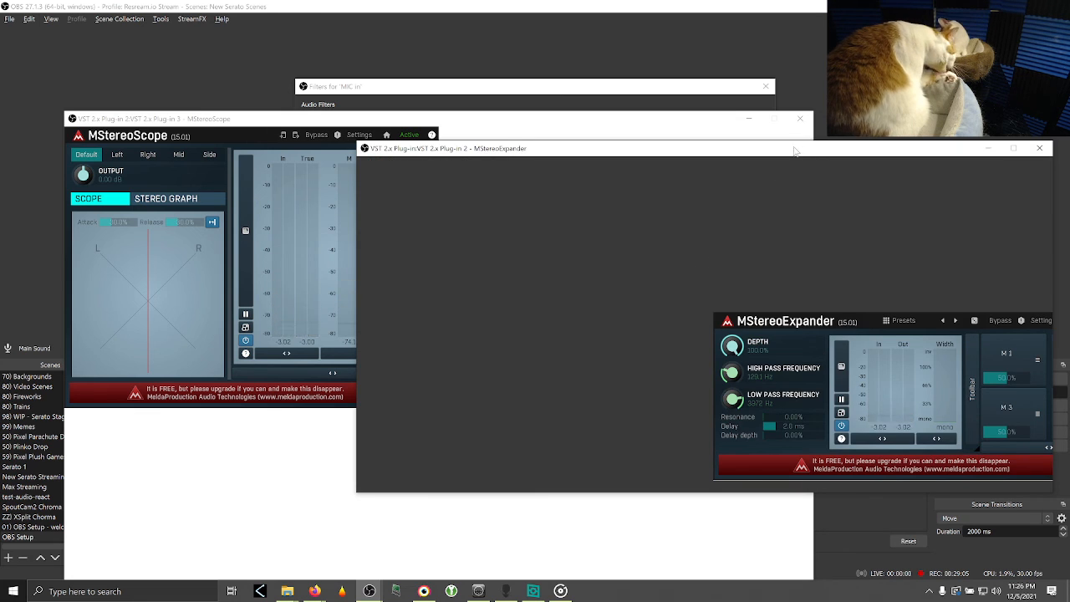
- Reposition the MStereoExpander window to reach its controls and close both the MStereoExpander and MStereoScope interfaces
drag(796, 152, 607, 112)
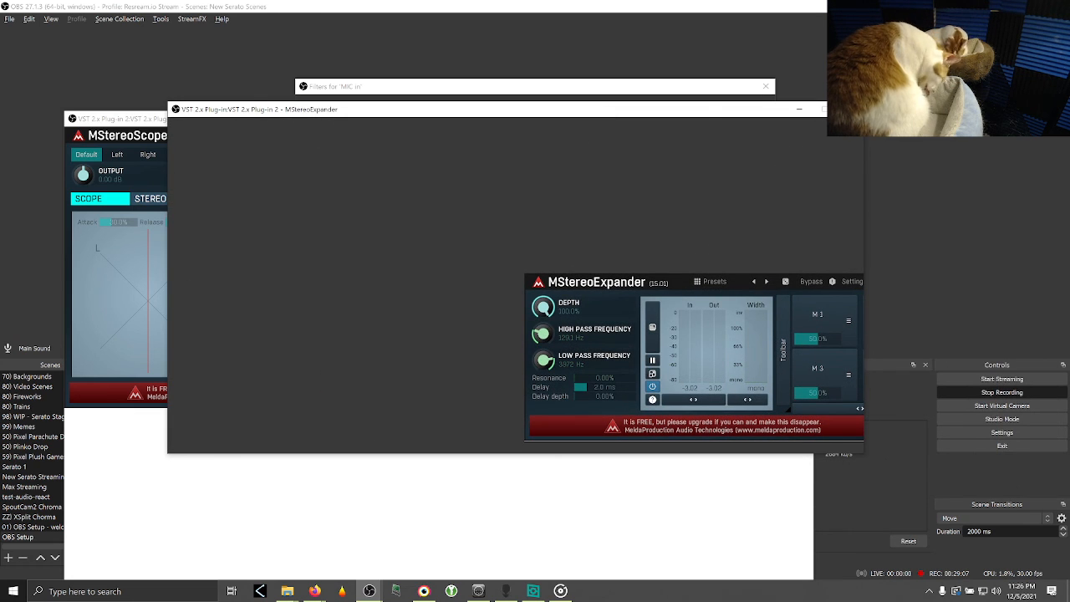
click(852, 110)
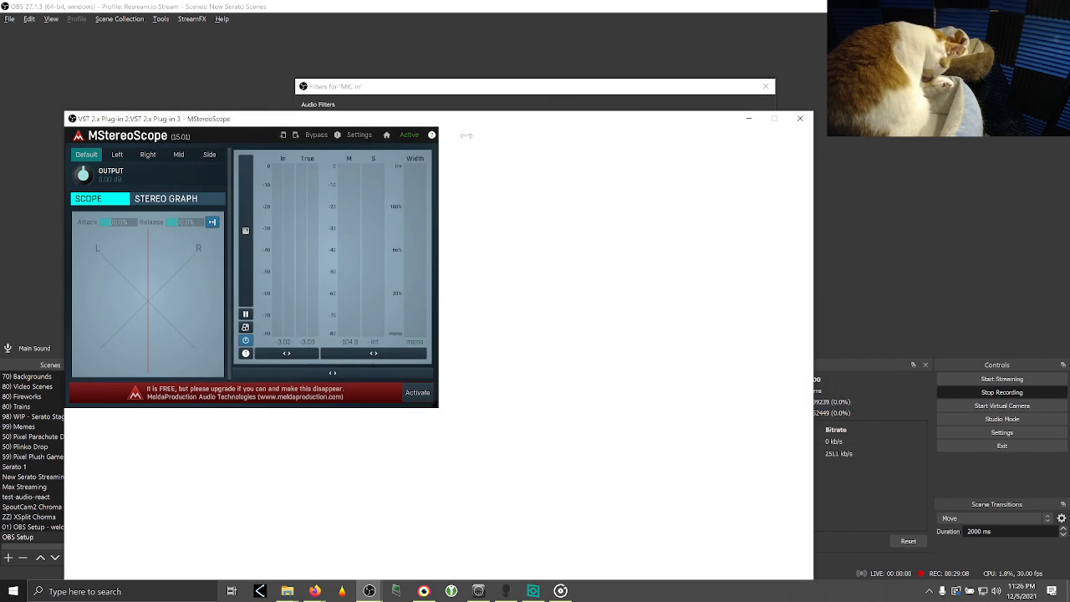
click(802, 119)
- Remove the three VST 2.x Plug-in filters listed below Frontier from MIC in, confirming each removal
key(Delete)
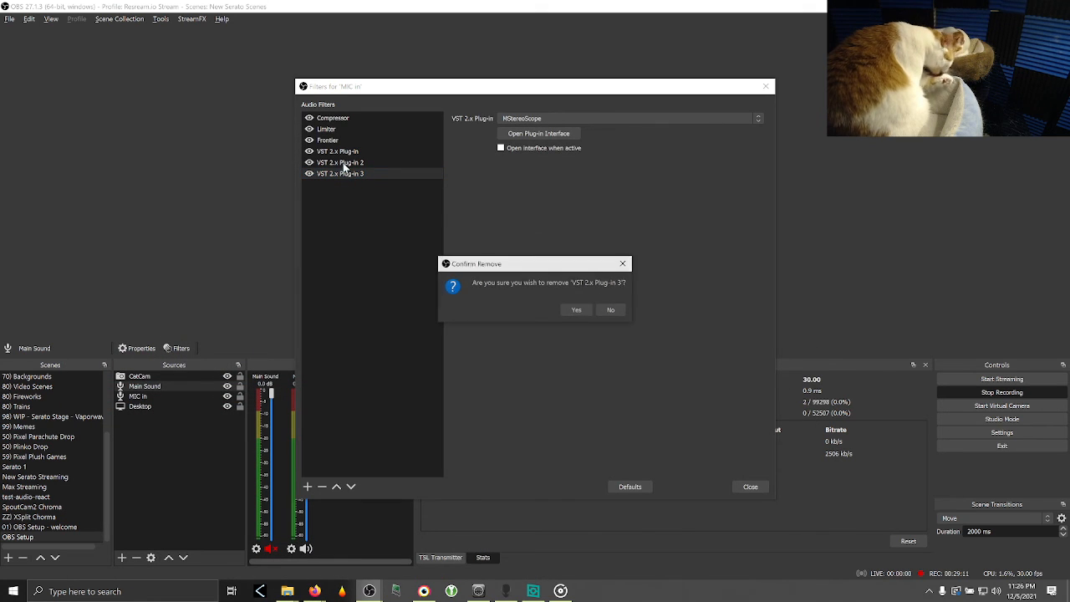
click(576, 309)
click(371, 163)
key(Delete)
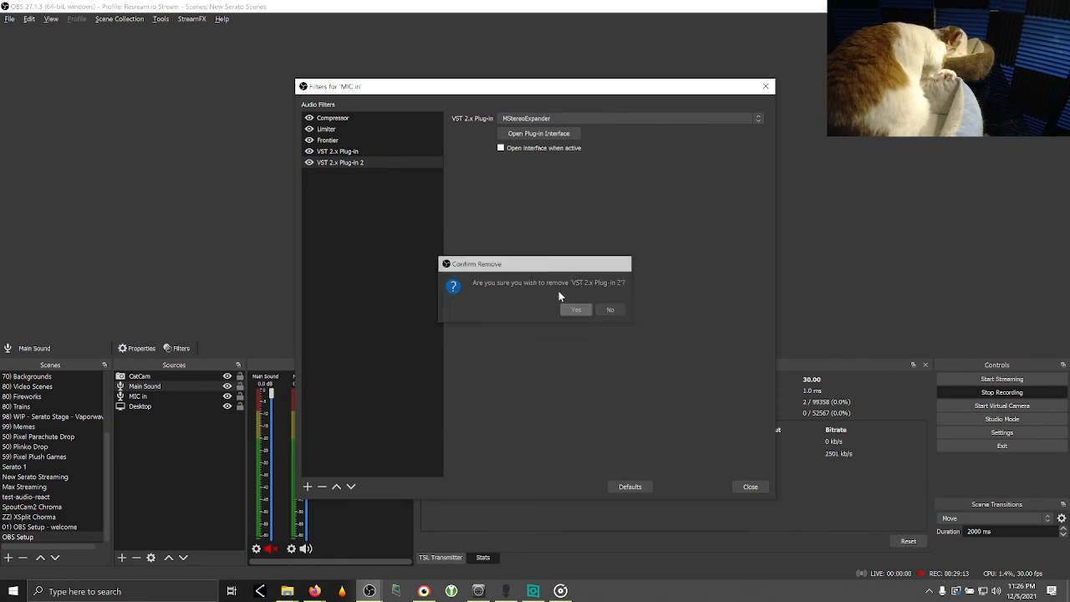
click(576, 309)
key(Delete)
click(574, 310)
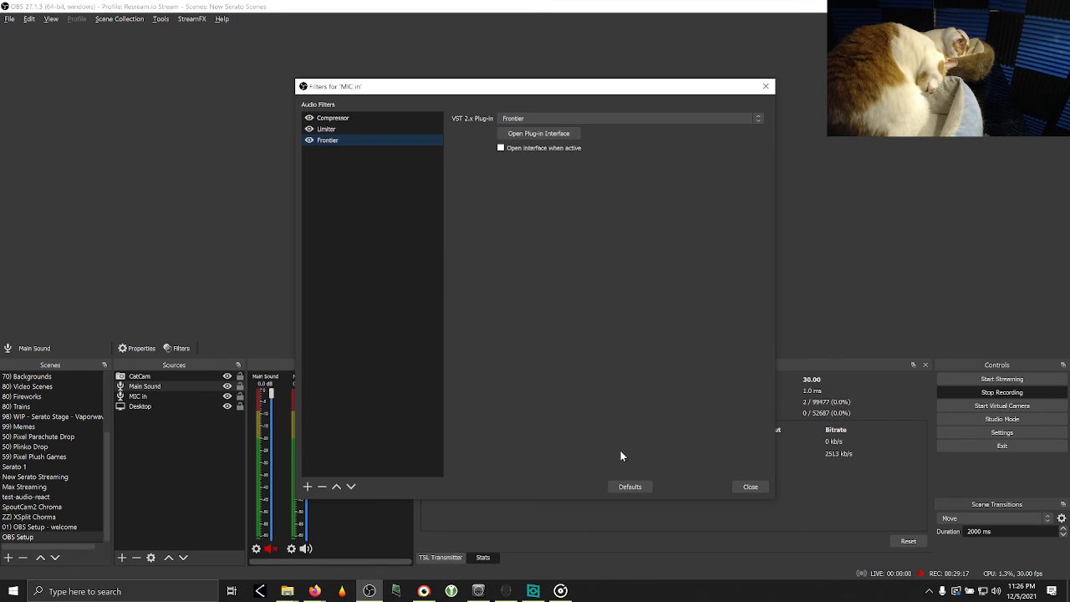
click(308, 486)
click(328, 503)
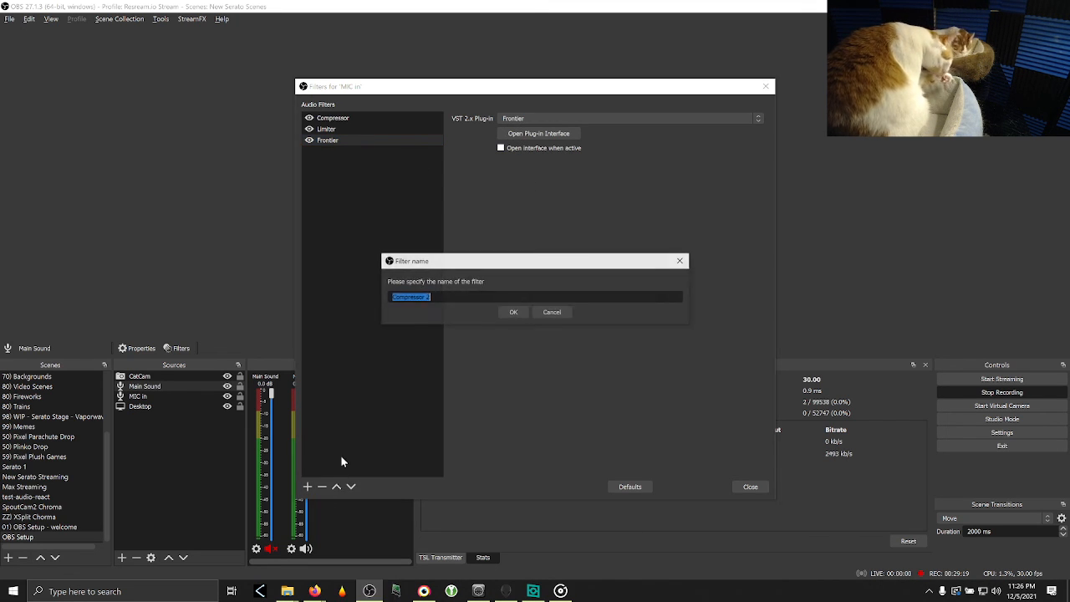
click(552, 314)
- Add a VST 2.x Plug-in filter named MCompressor to MIC in
click(307, 486)
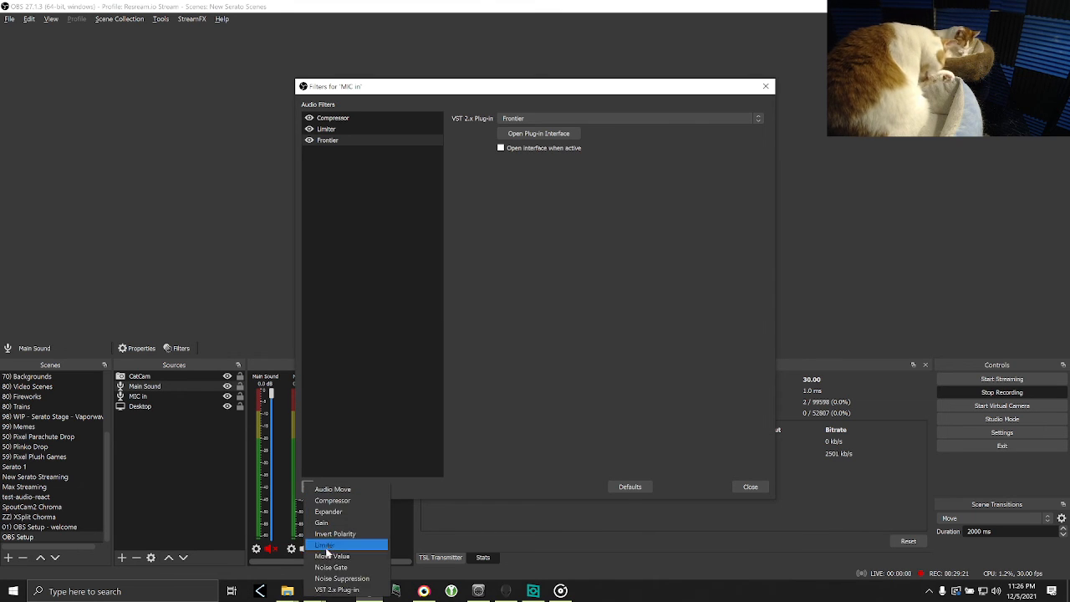
click(335, 578)
text(M)
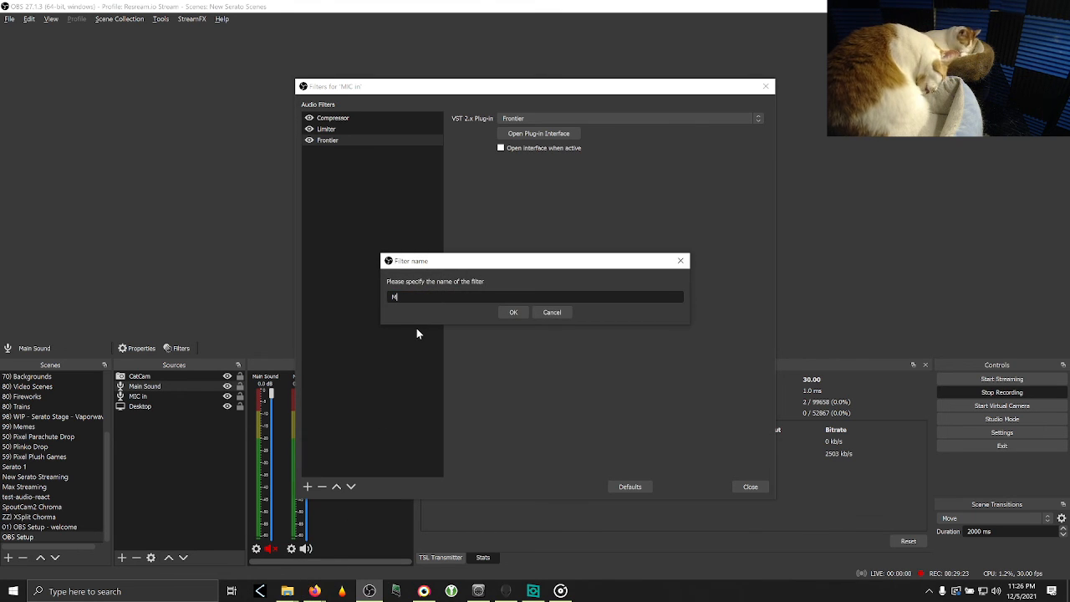
text(Compressor)
key(Return)
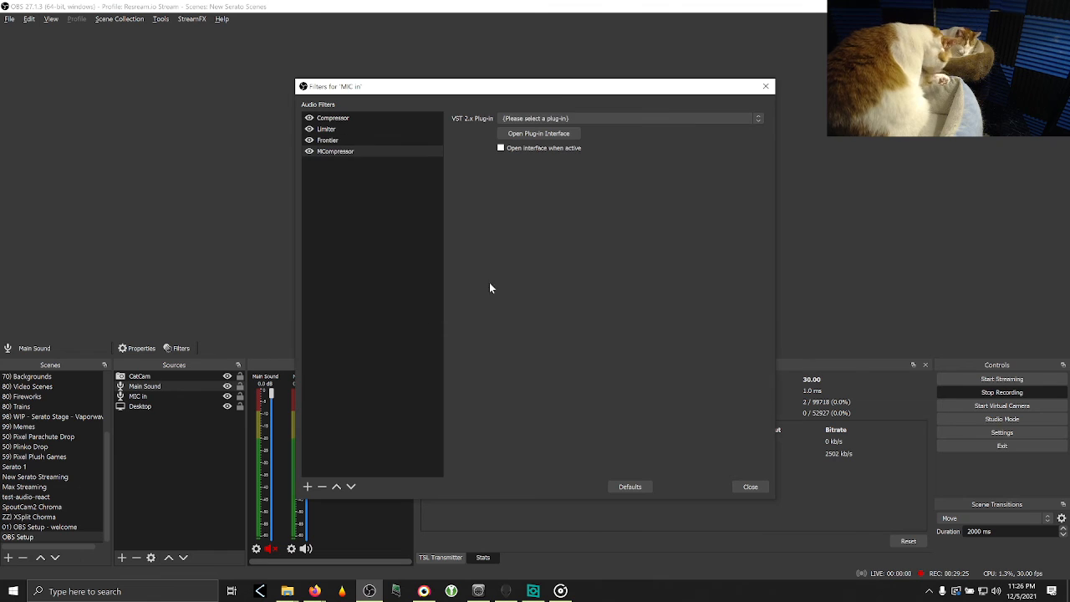
- Load the MCompressor plug-in in the new filter and open its interface
click(525, 118)
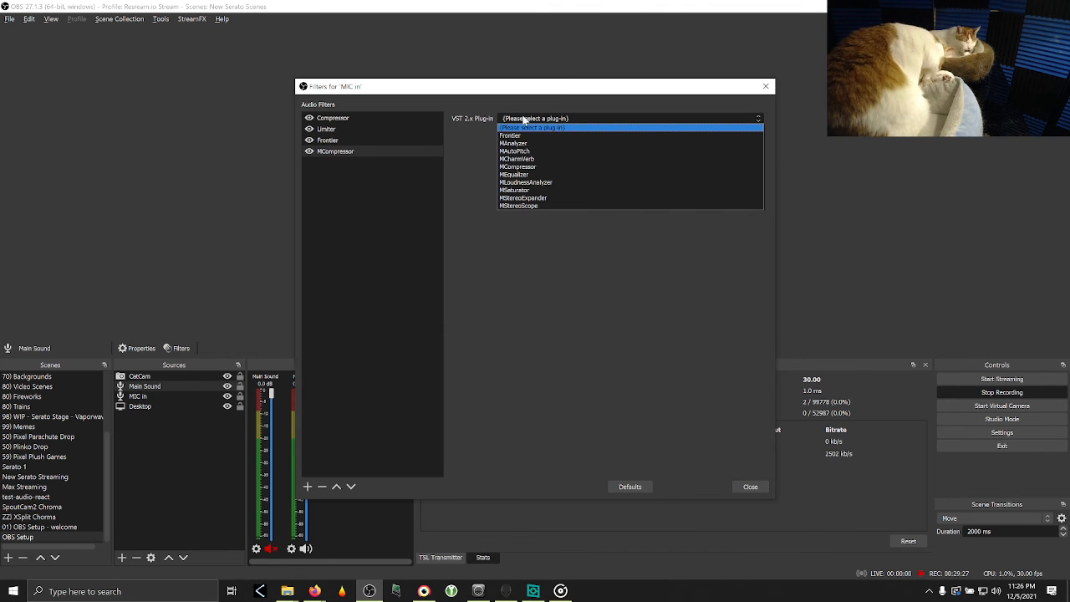
click(520, 167)
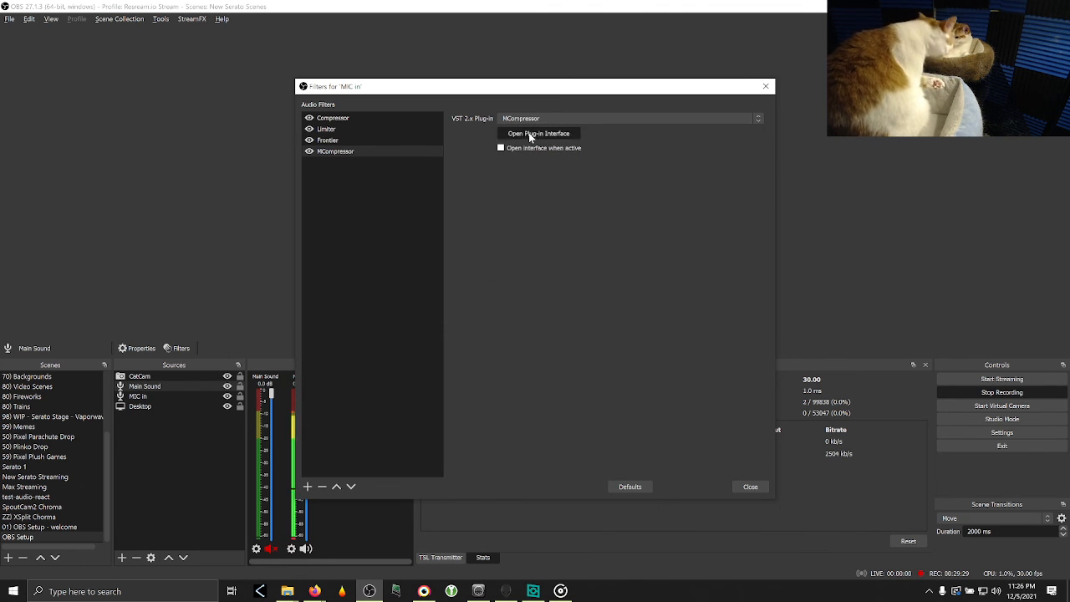
click(530, 133)
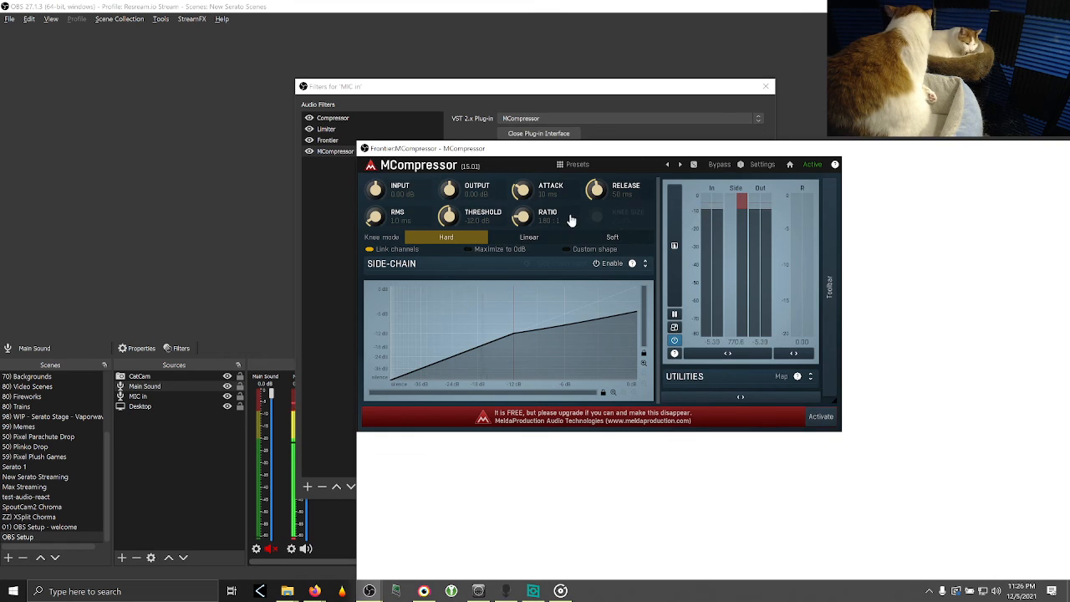